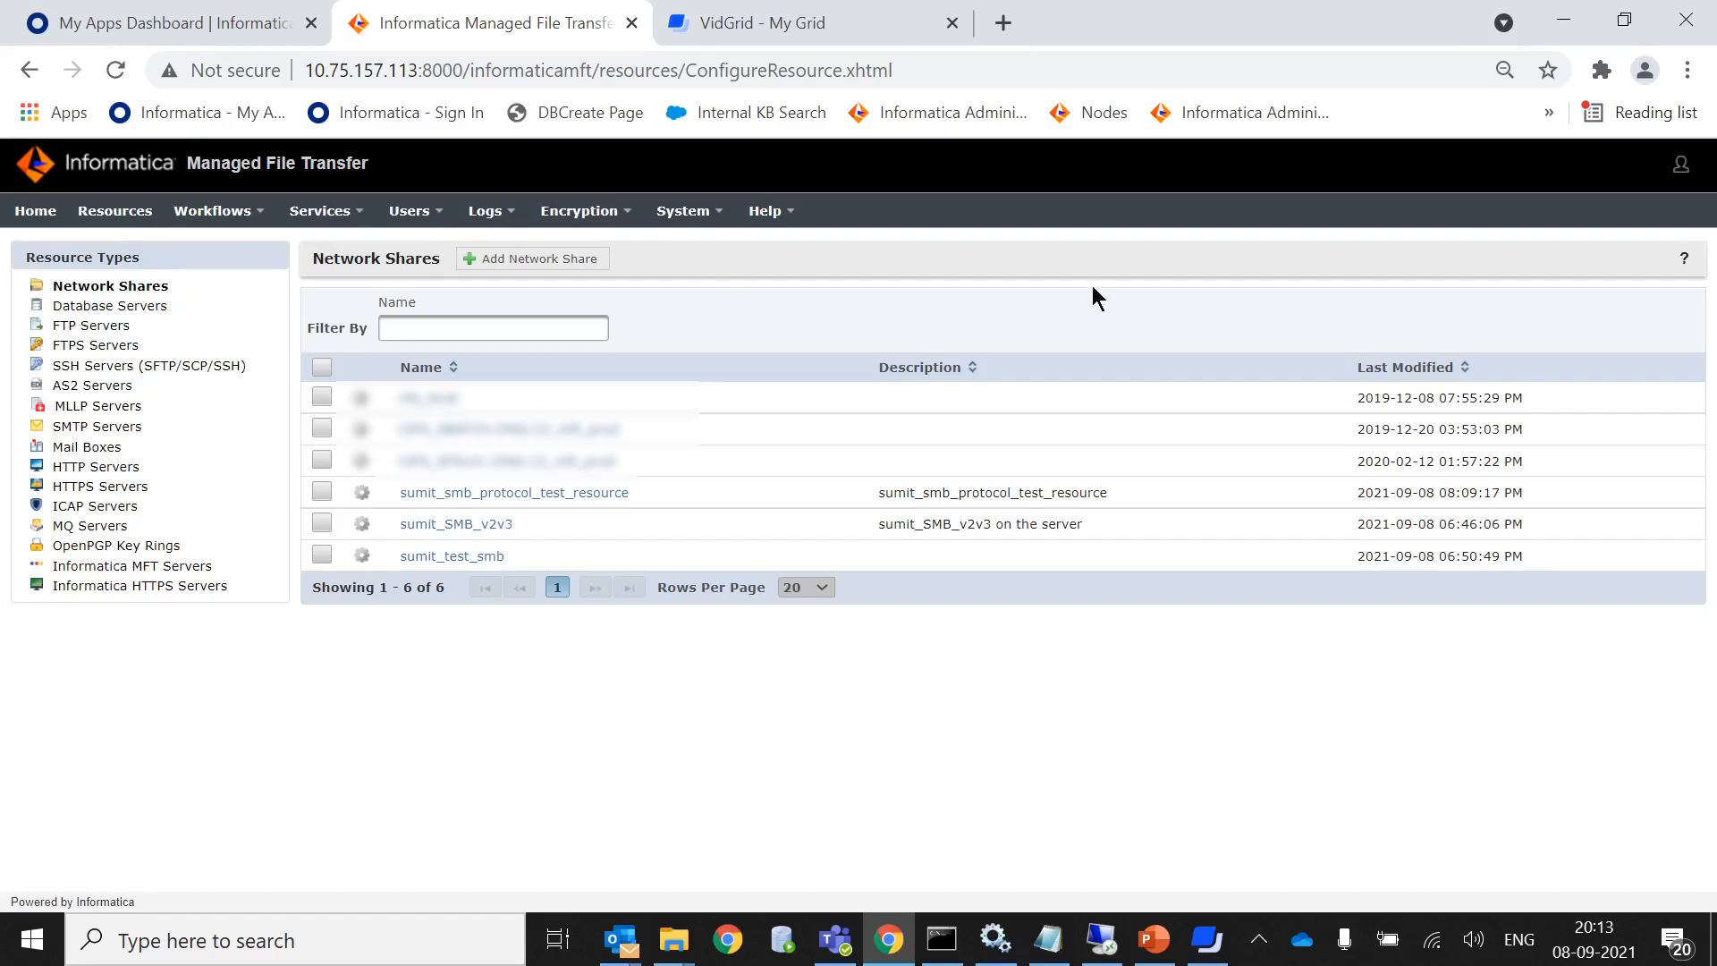
pyautogui.click(1680, 164)
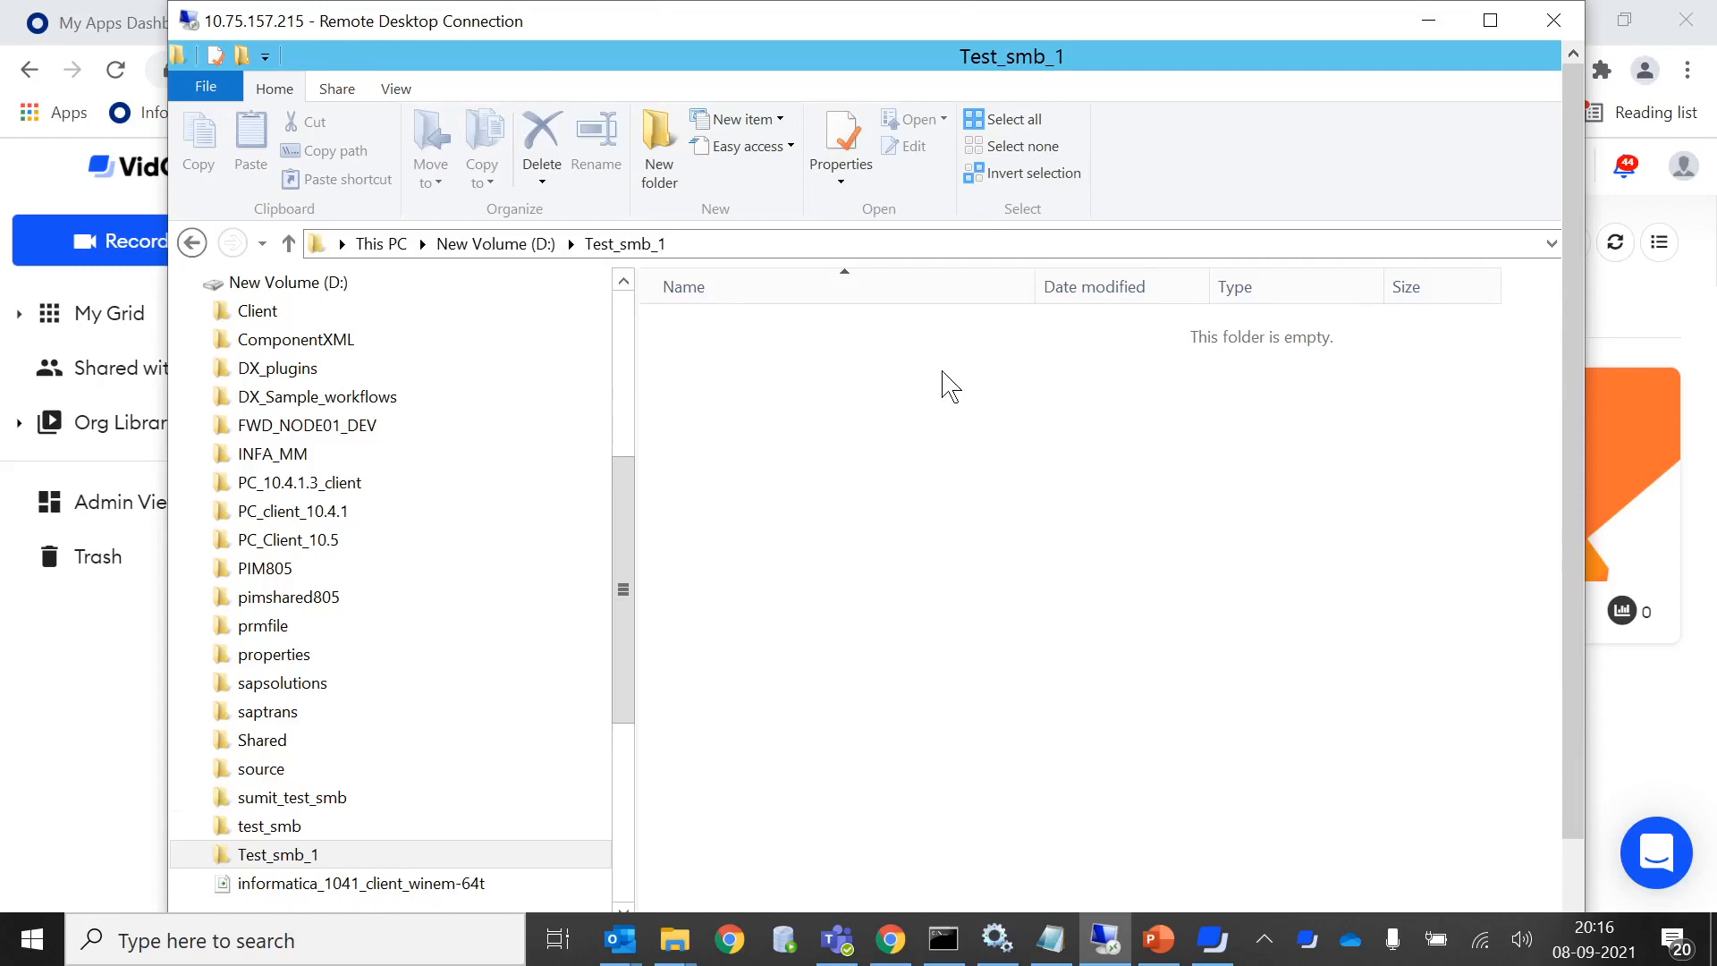
# - In the remote desktop session, open the properties of the Test_smb_1 folder on New Volume (D:)
pyautogui.click(497, 244)
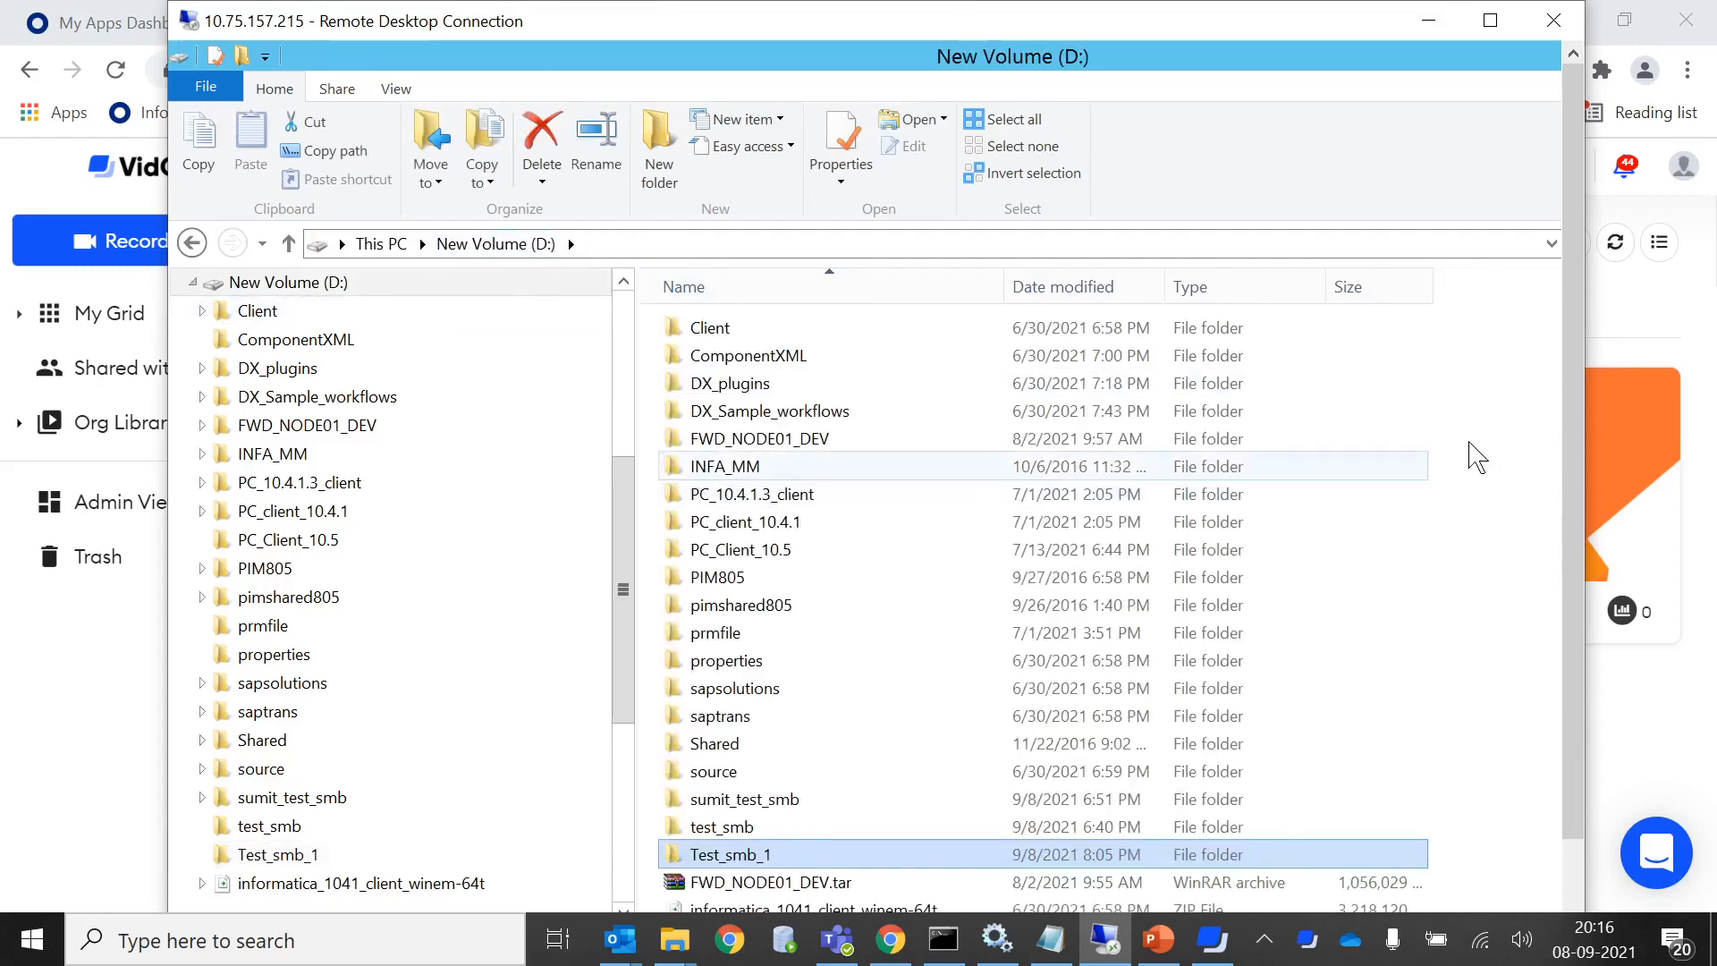
pyautogui.scroll(-2, 1384, 677)
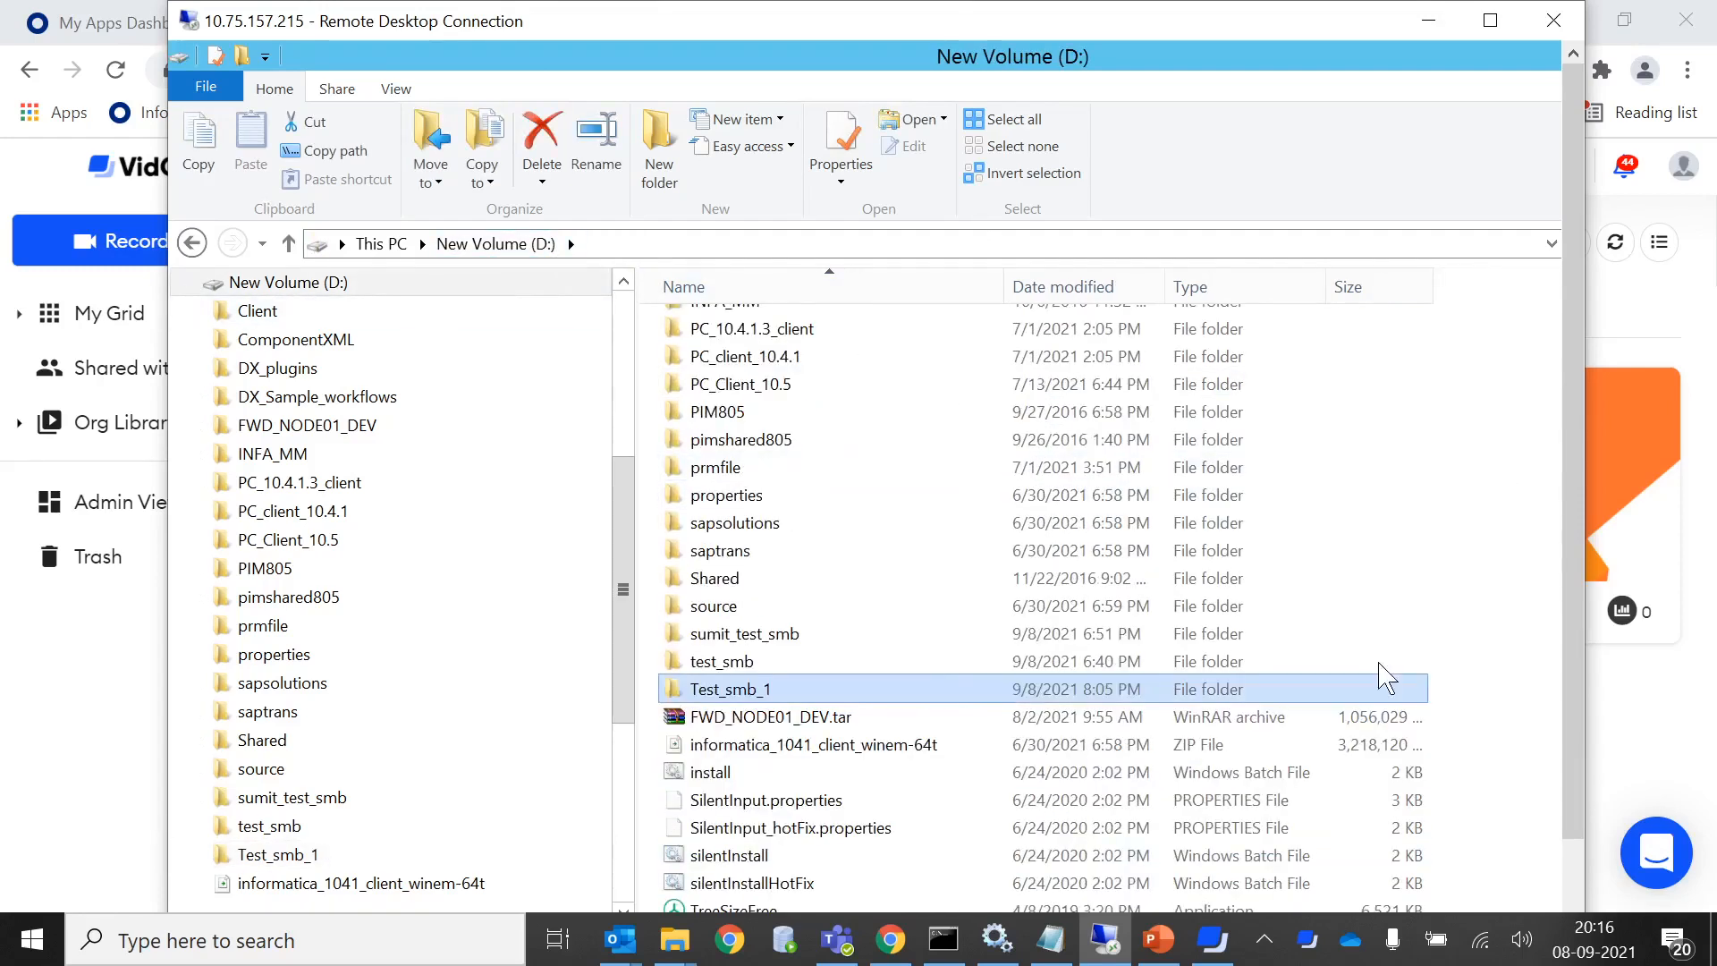
pyautogui.rightClick(743, 691)
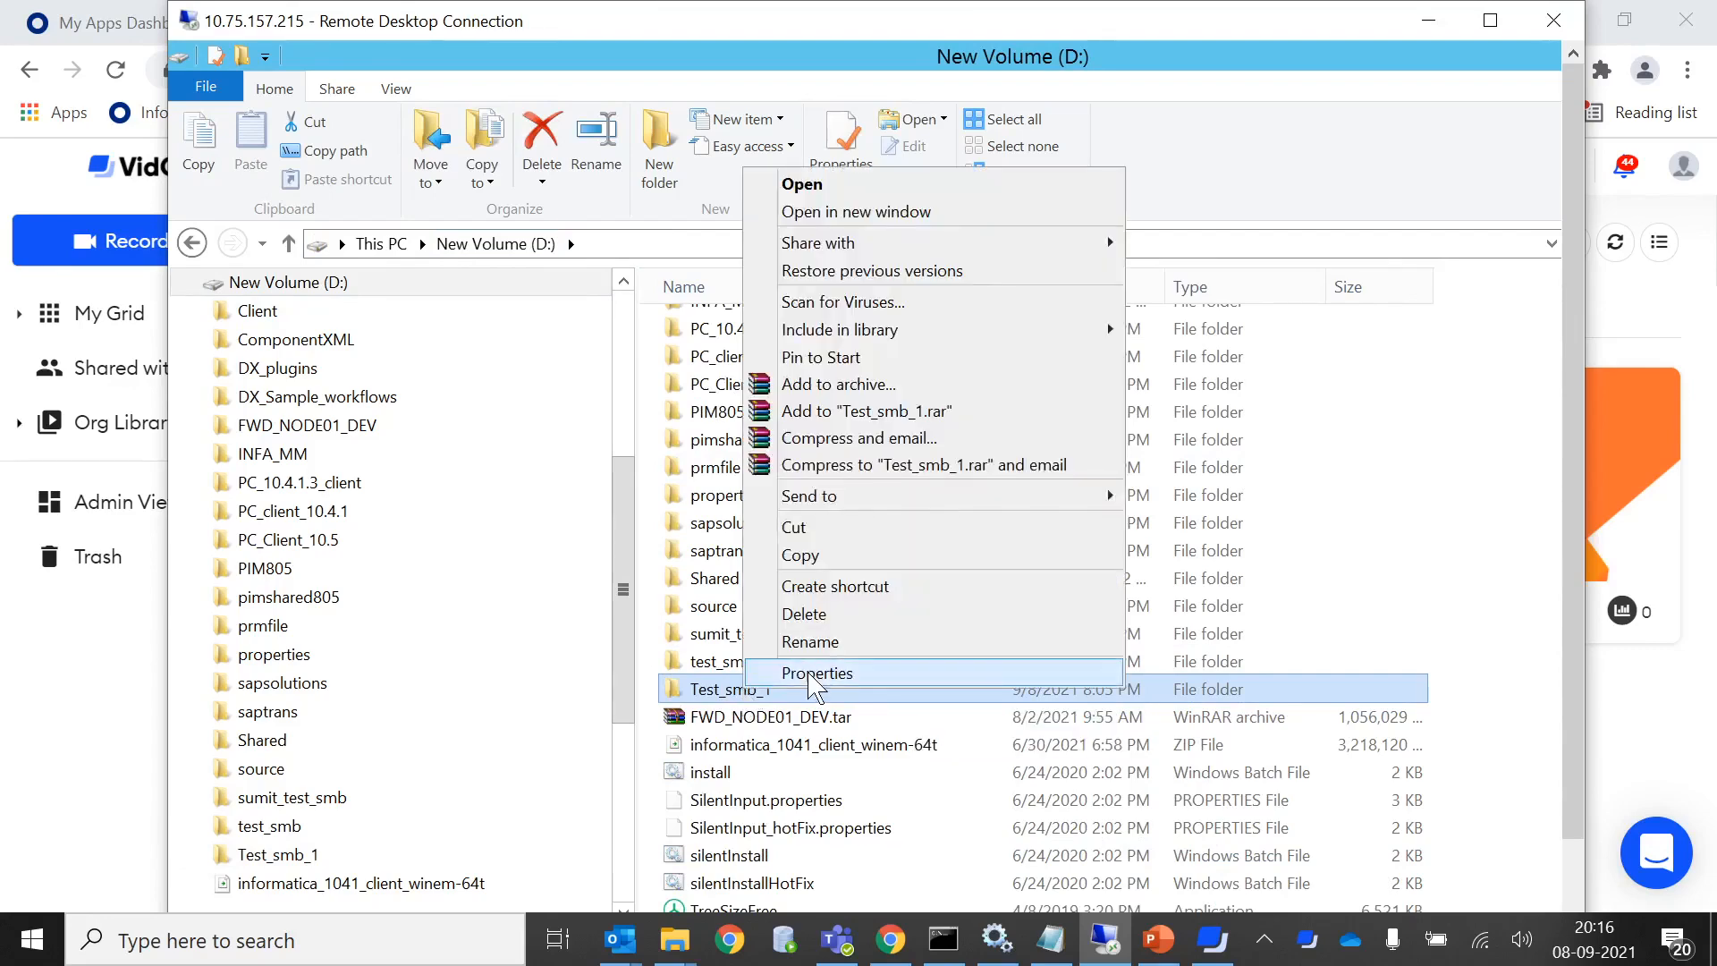
pyautogui.click(864, 676)
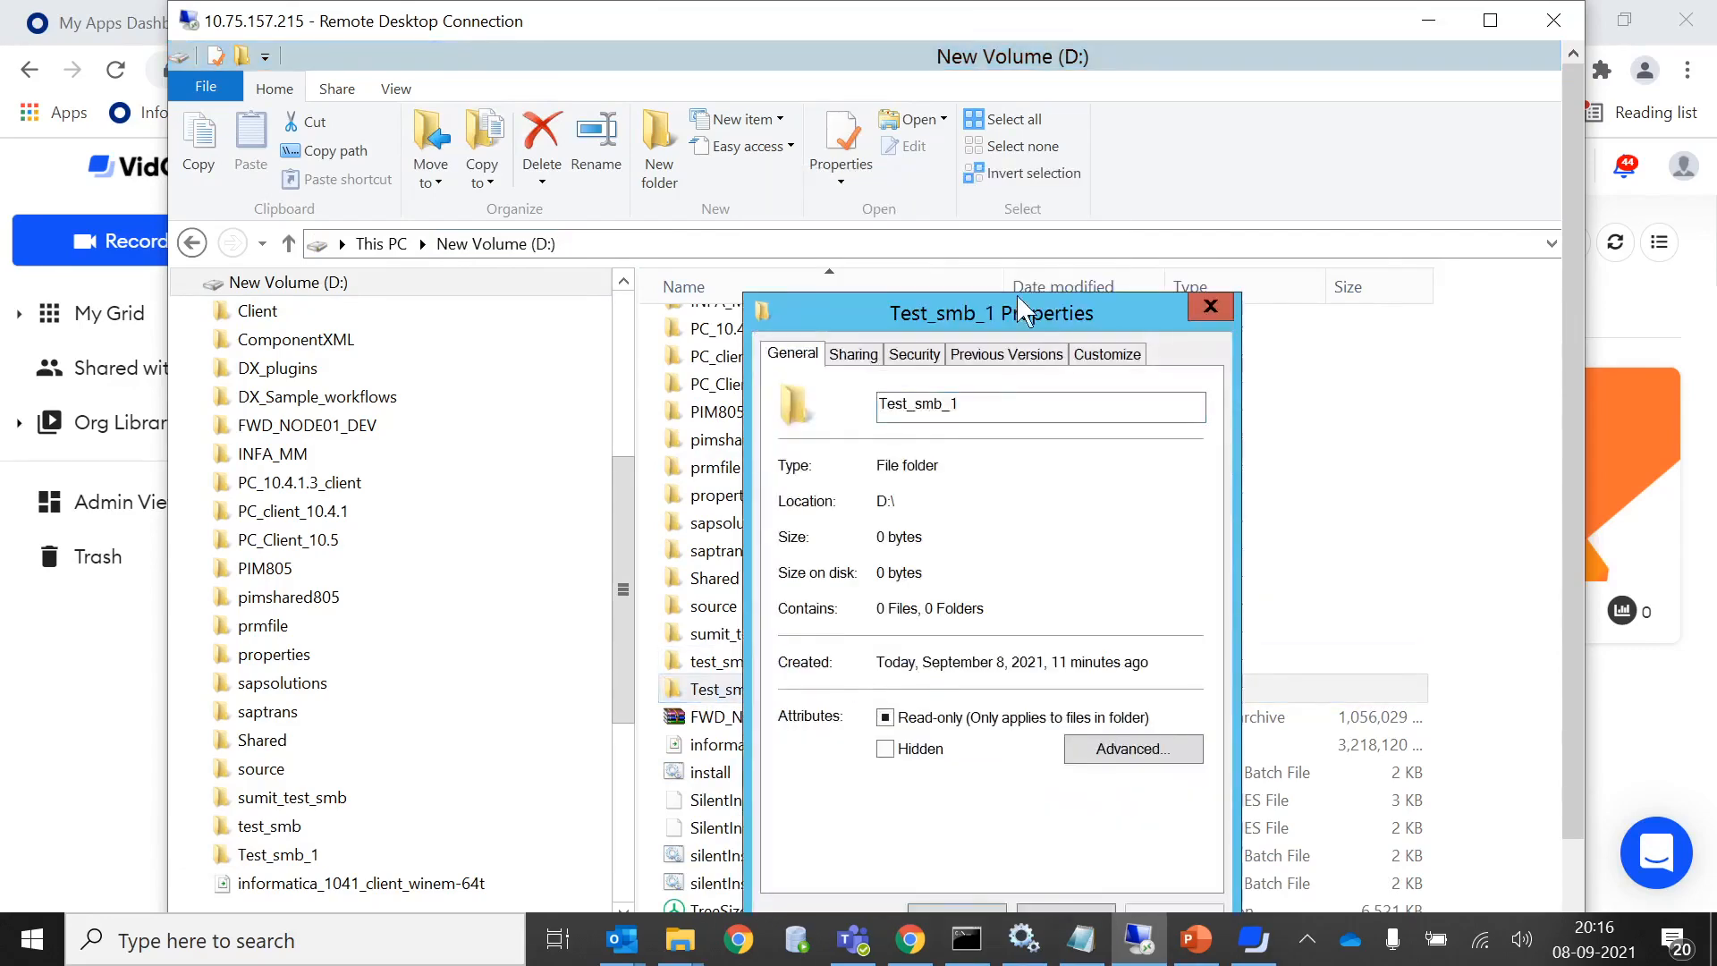
pyautogui.moveTo(1024, 313); pyautogui.dragTo(1052, 271)
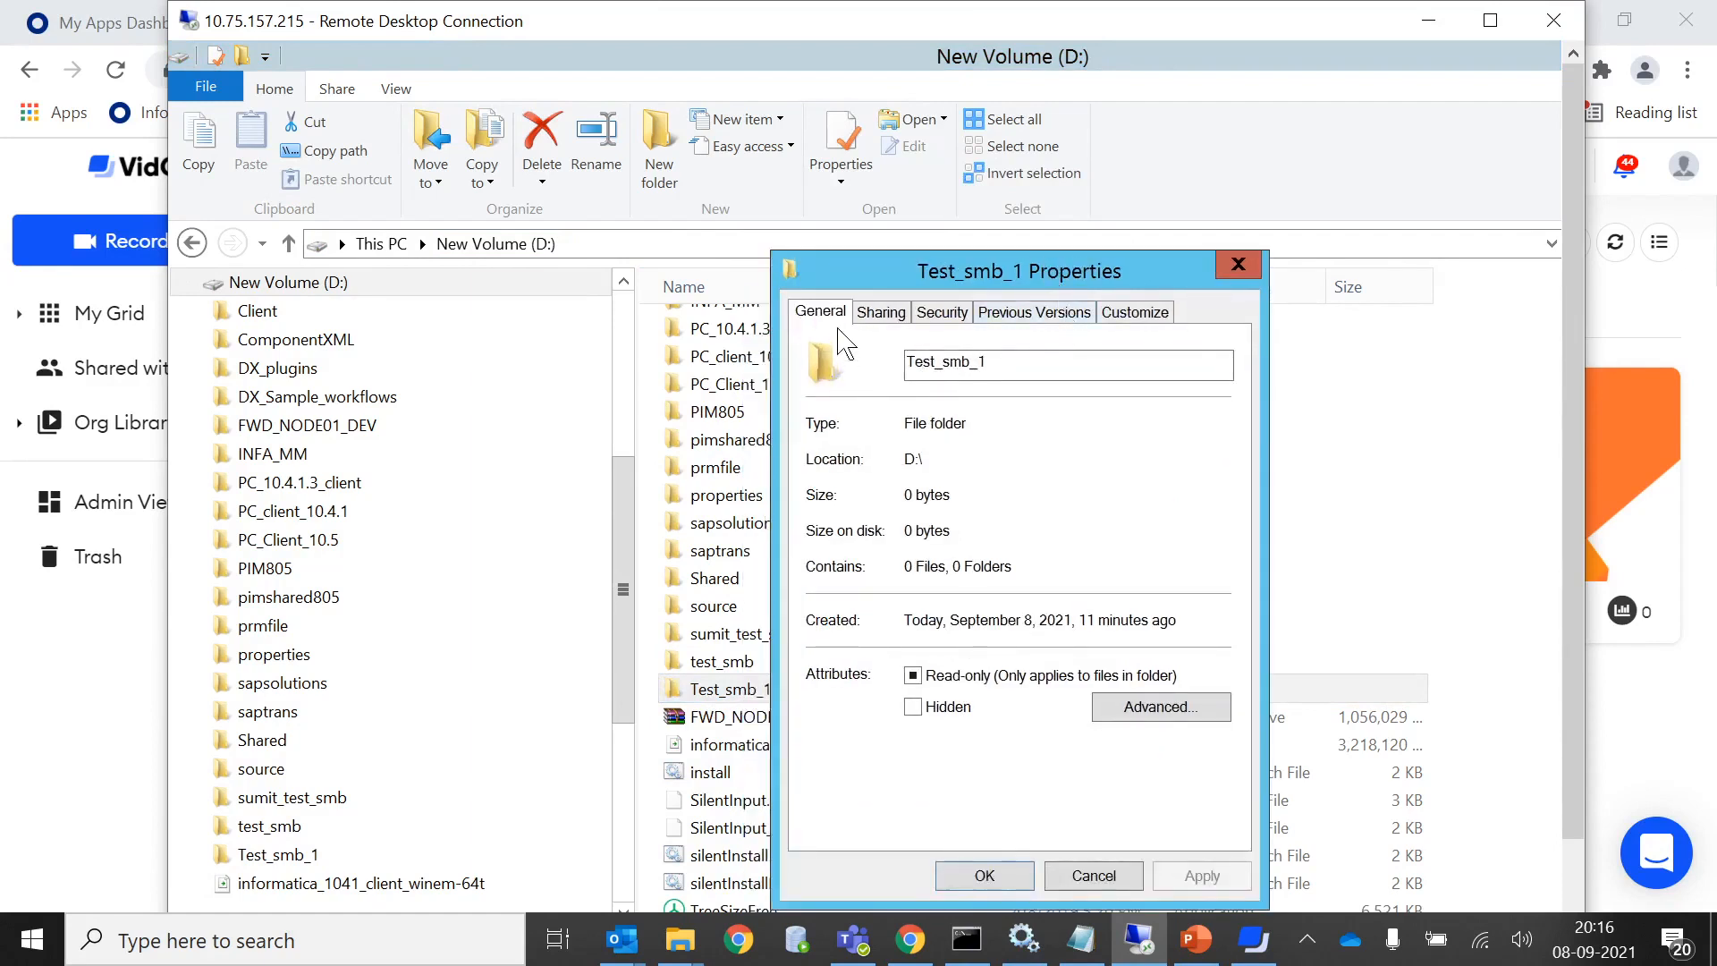
# - Review the Test_smb_1 folder's network path and the people it is shared with, leaving its properties unchanged
pyautogui.click(881, 312)
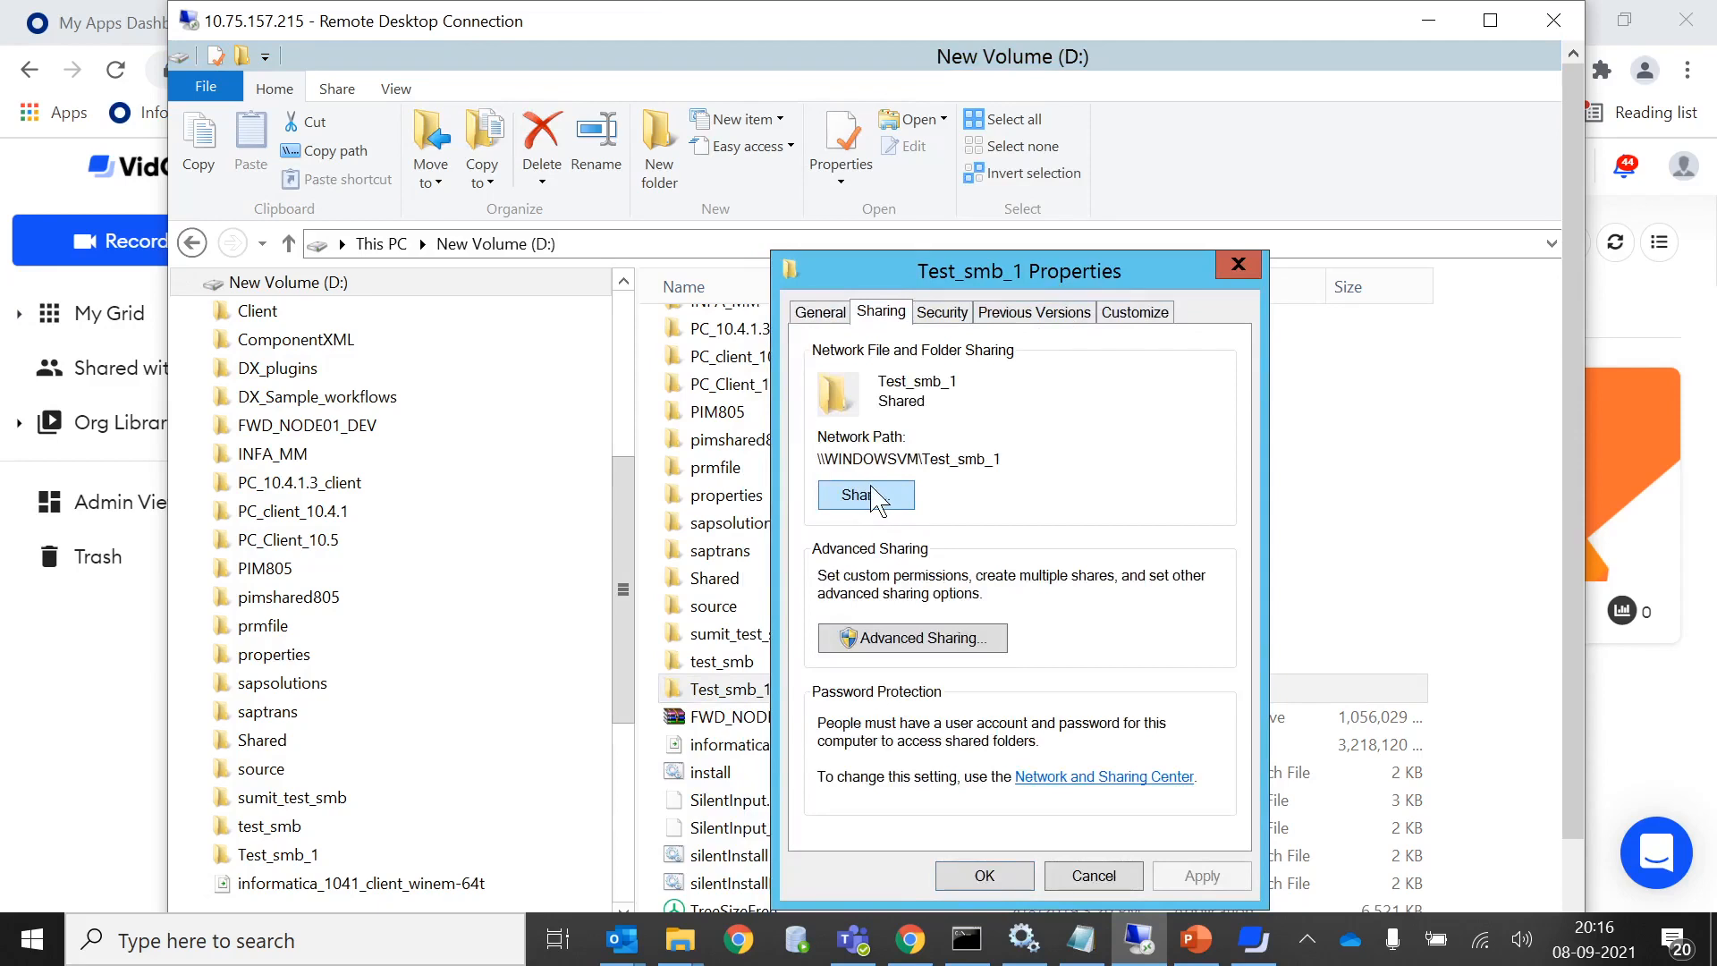
pyautogui.moveTo(1002, 458); pyautogui.dragTo(822, 459)
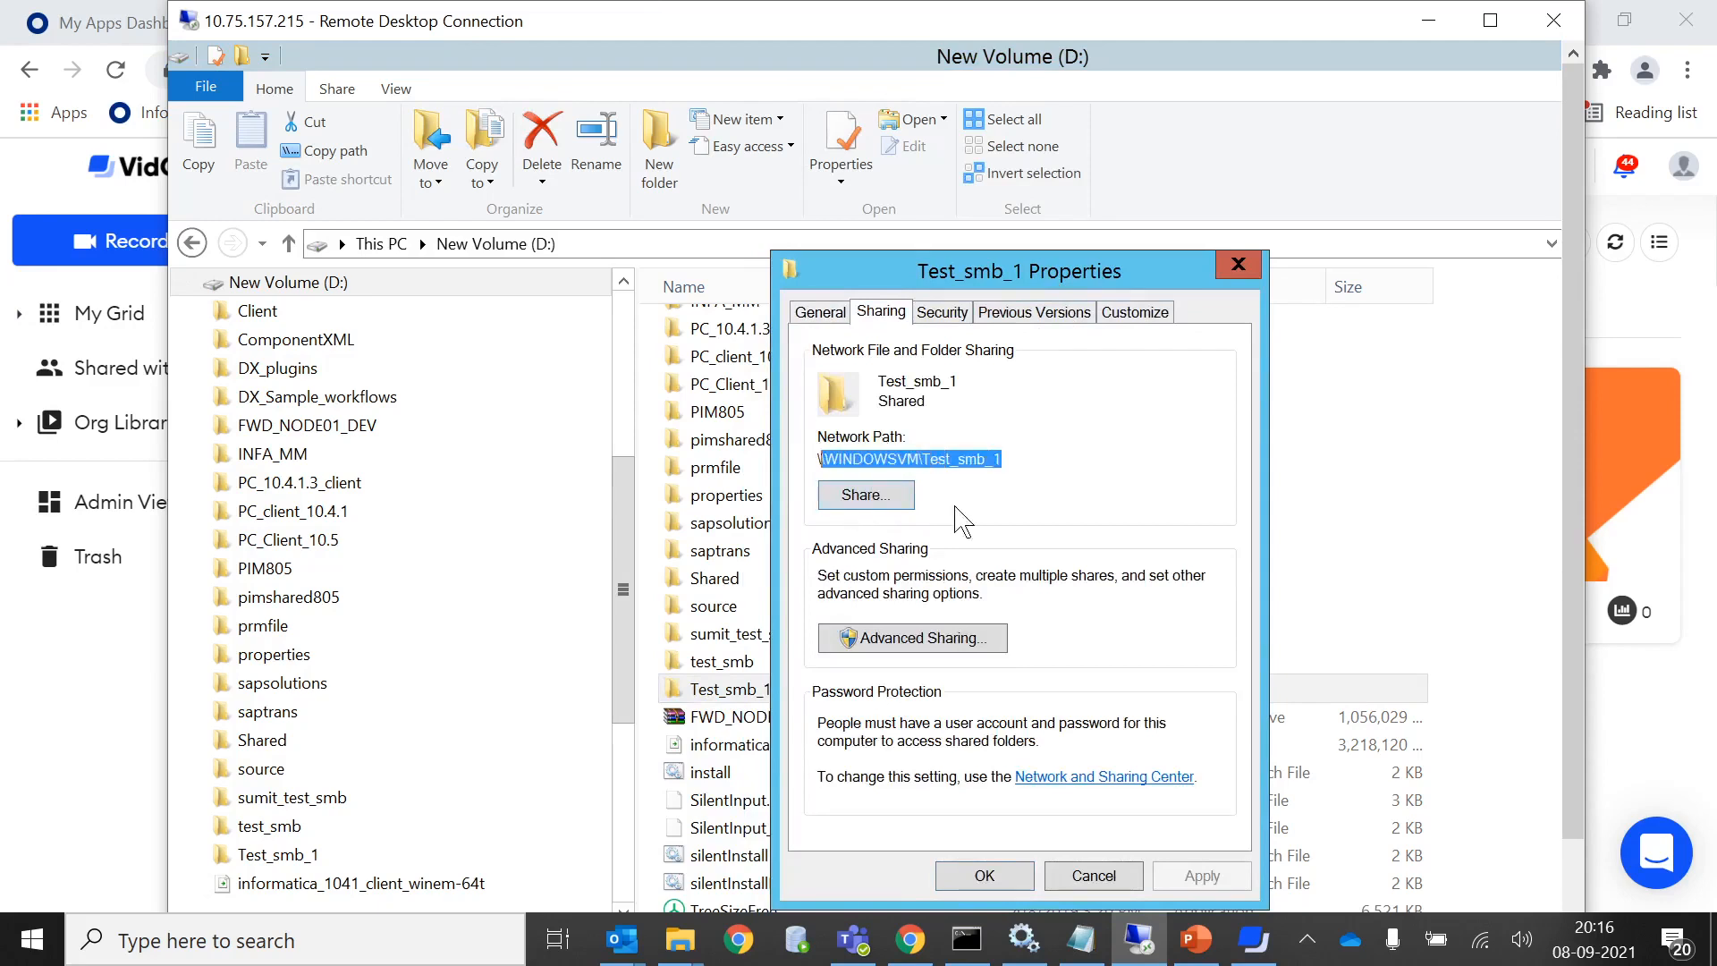
pyautogui.click(872, 496)
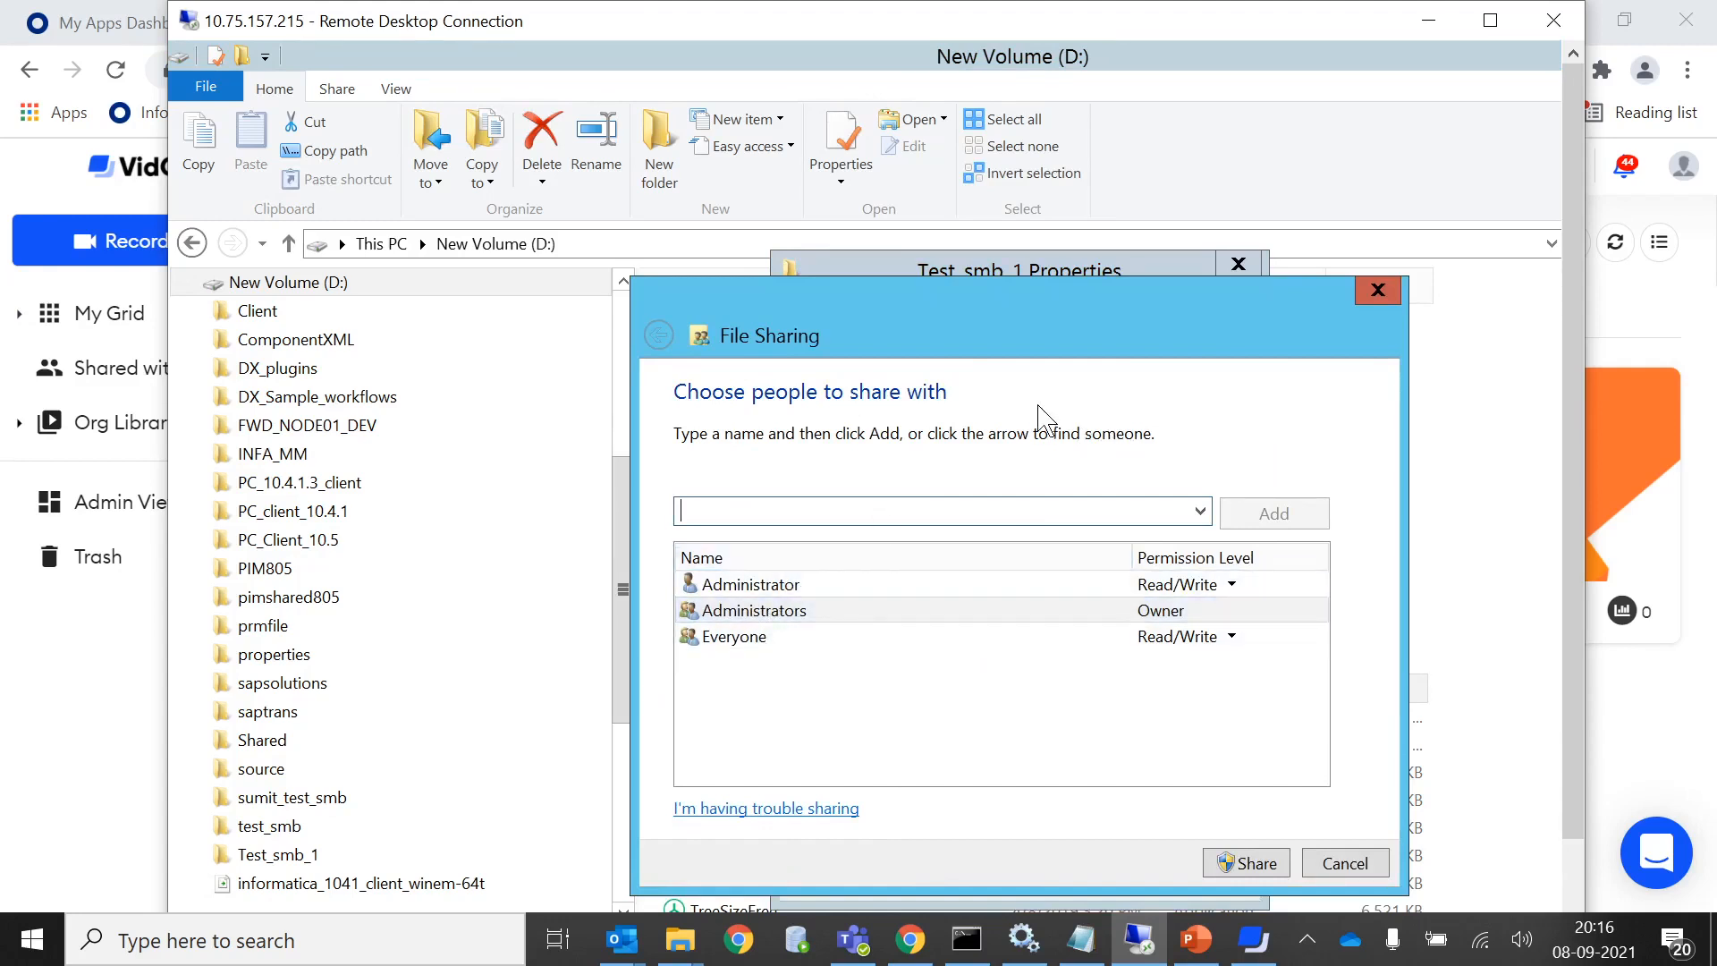
pyautogui.click(1377, 290)
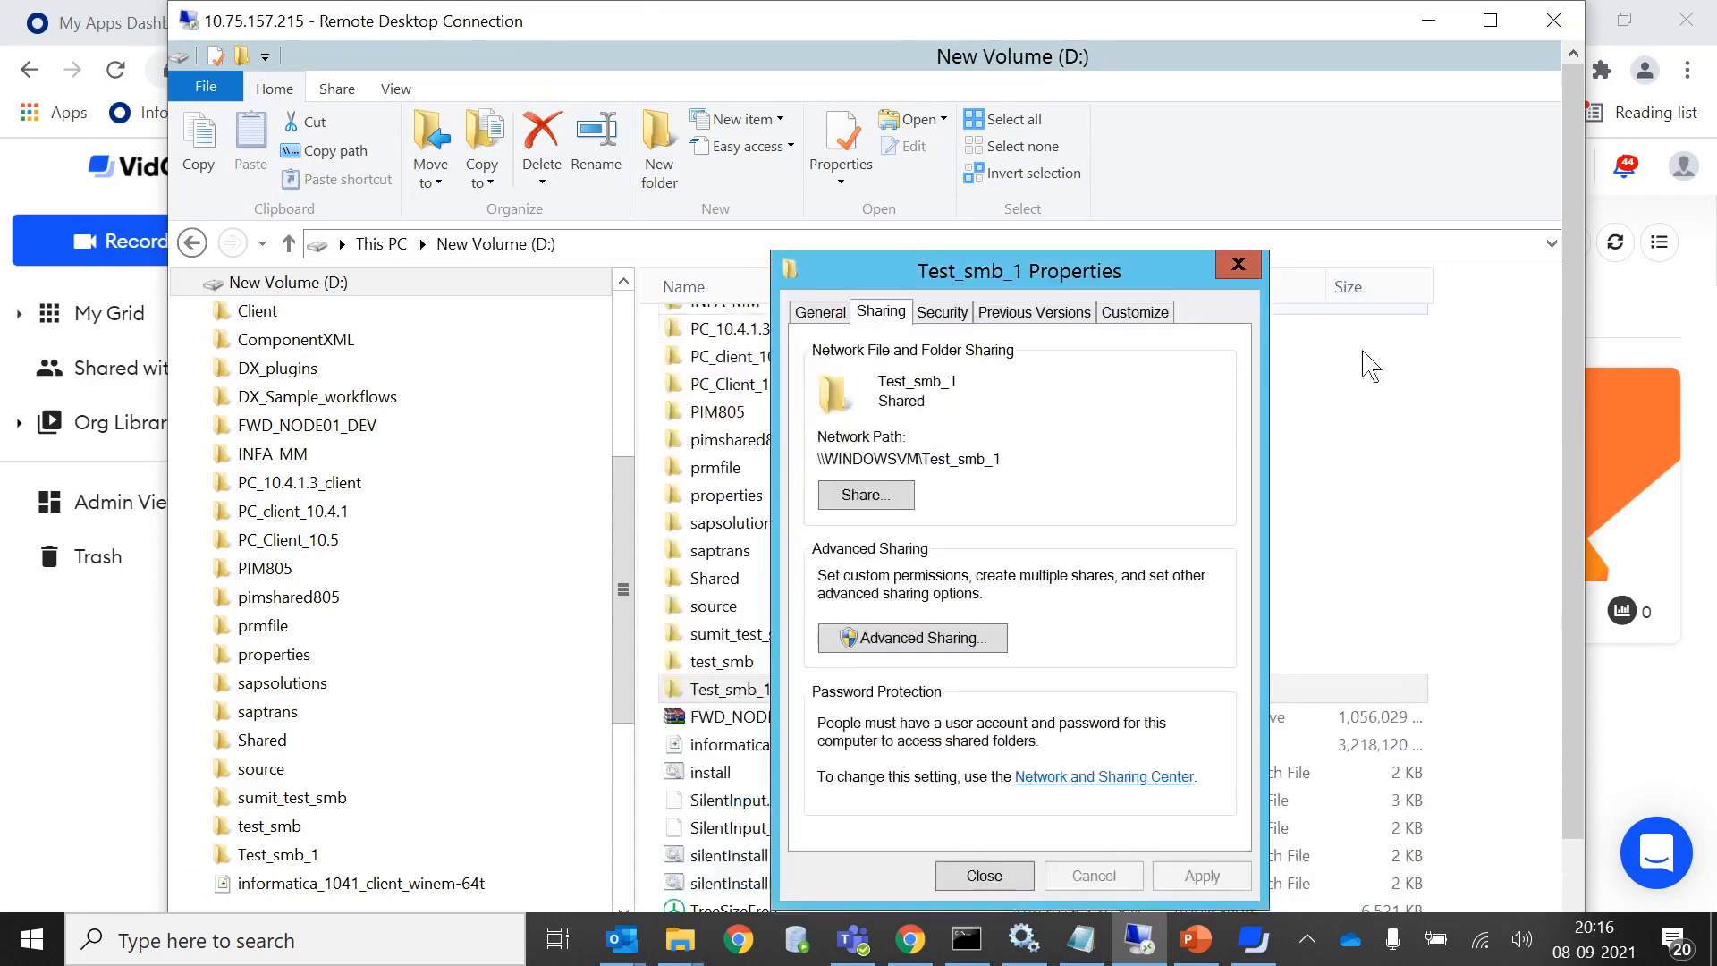
pyautogui.click(1226, 263)
# - Create a folder named MFT_SMB in New Volume (D:), with the remote session shown full screen
pyautogui.rightClick(1447, 537)
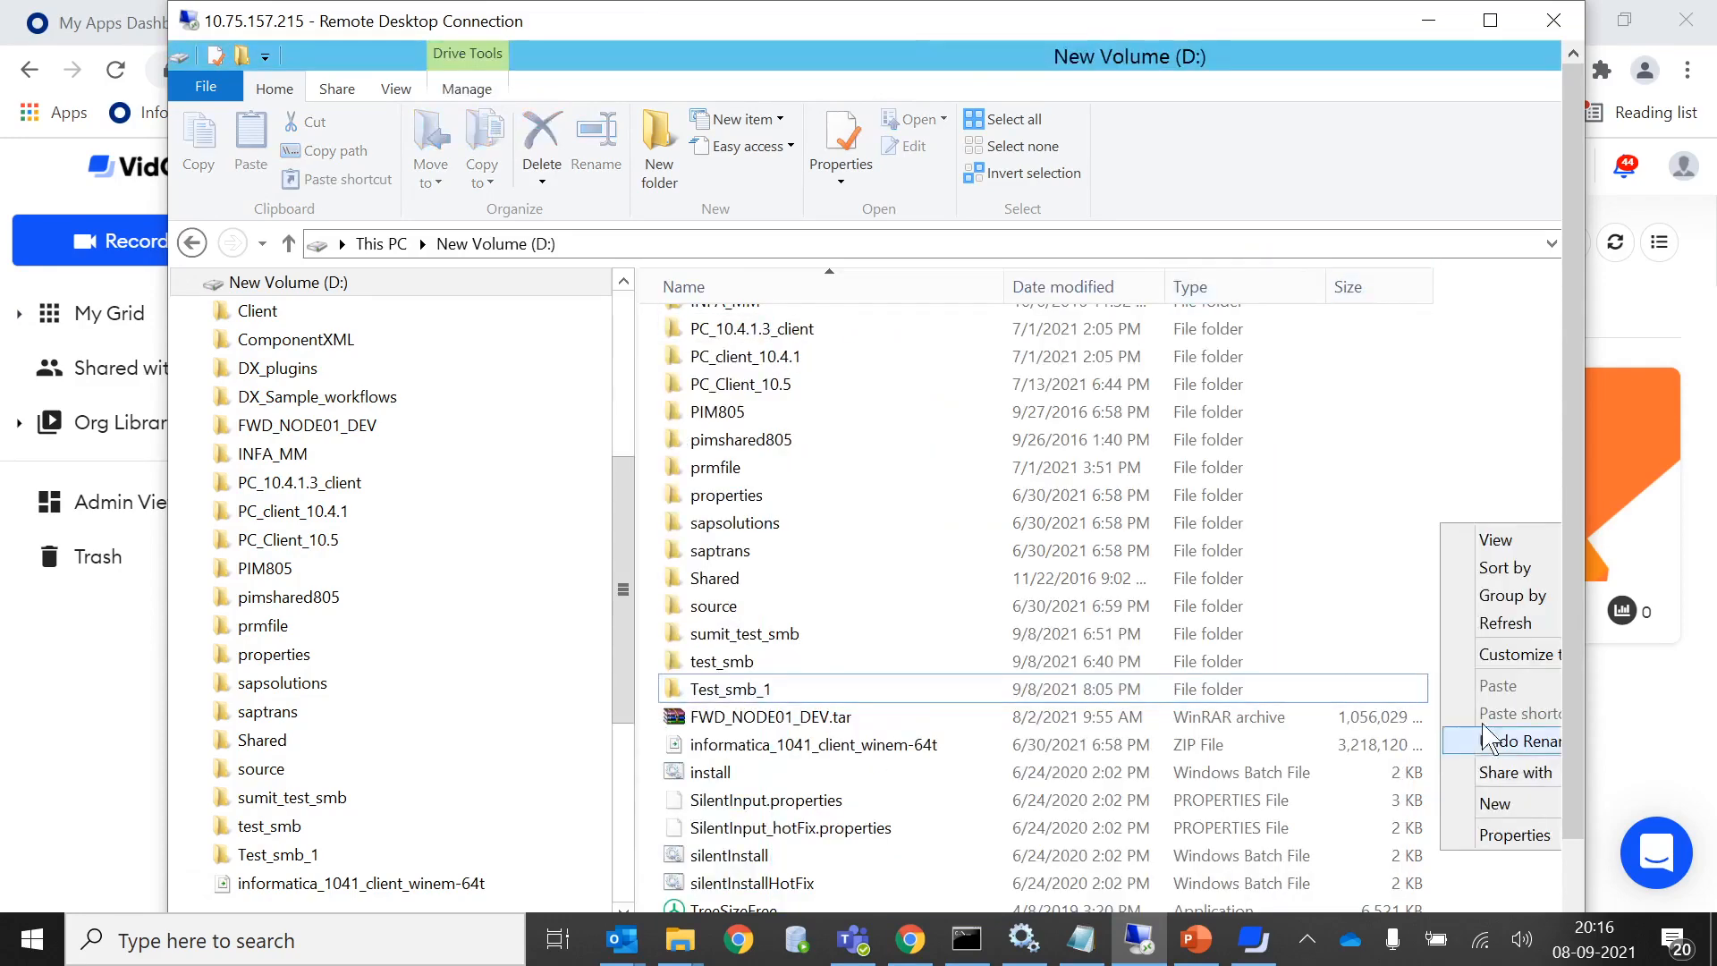
pyautogui.moveTo(1517, 818)
pyautogui.click(1320, 614)
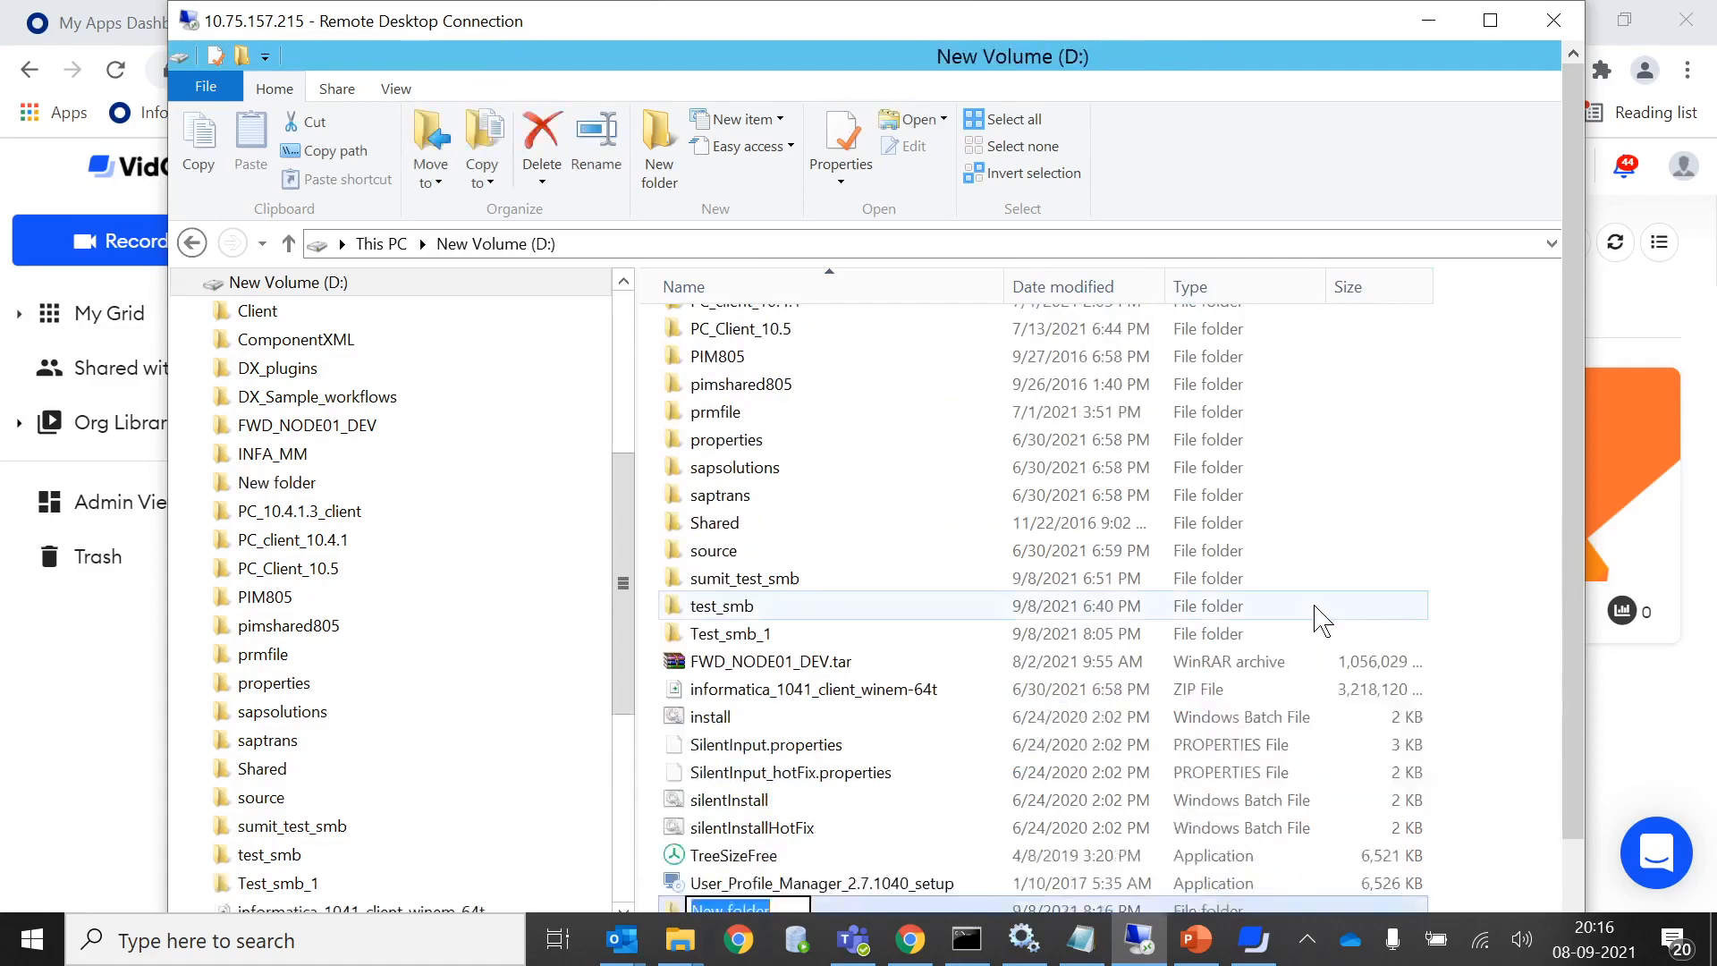
pyautogui.press('Return')
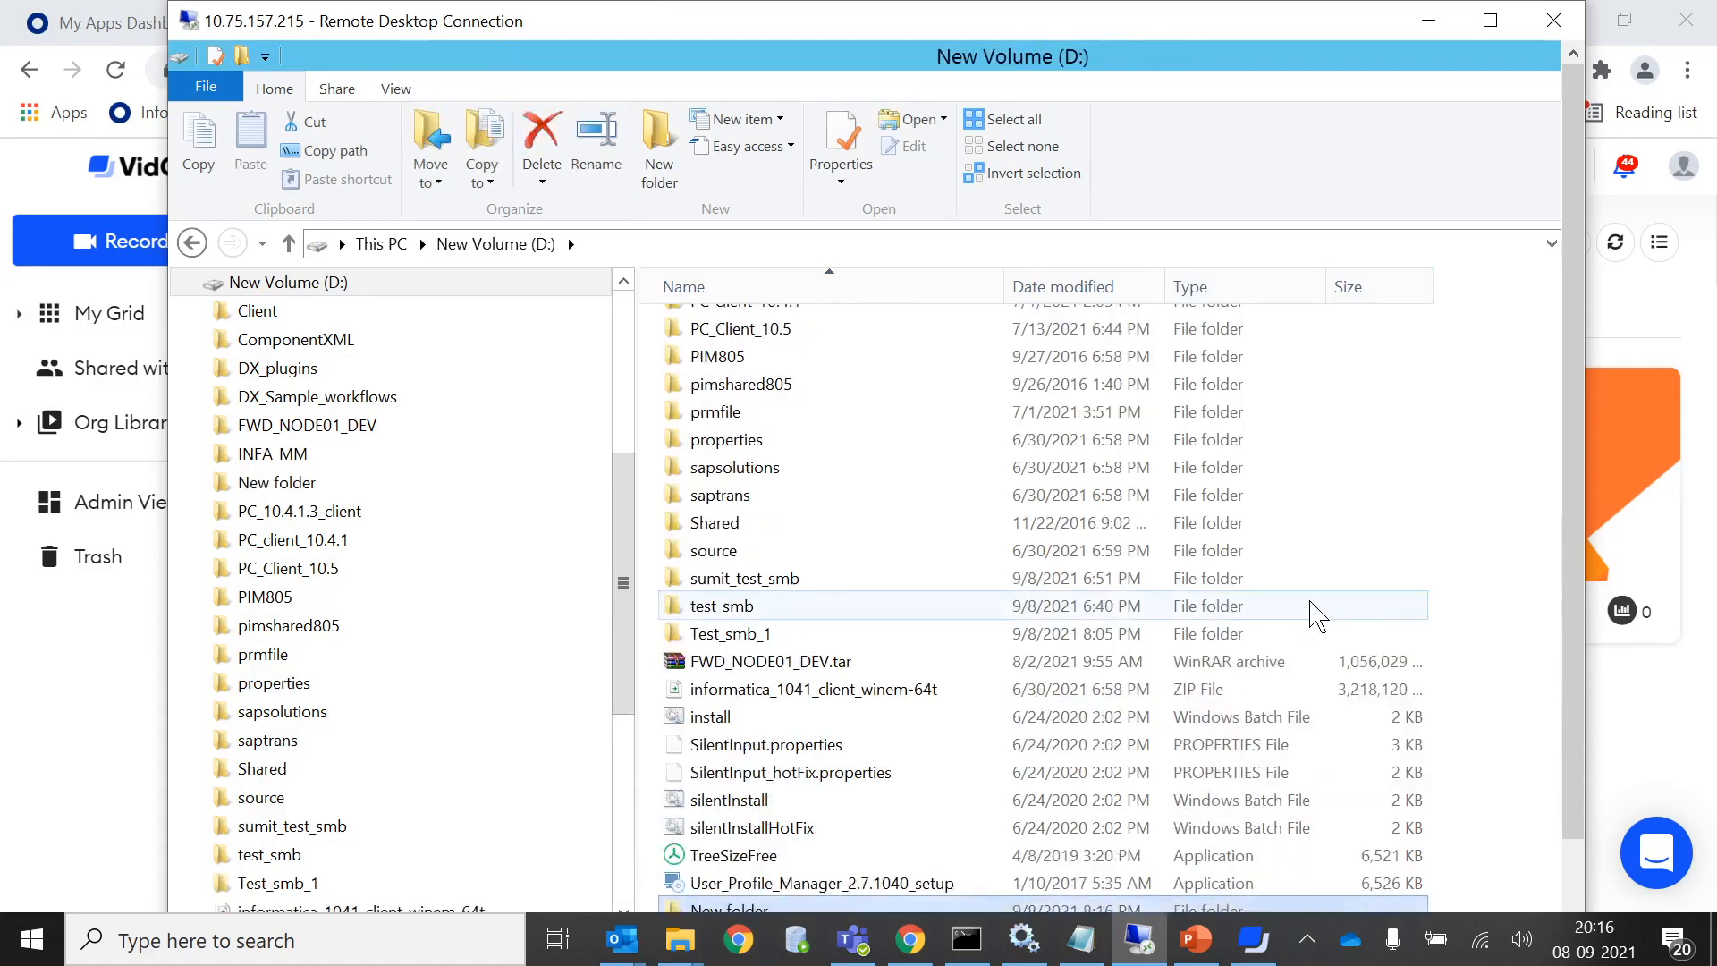
pyautogui.click(1486, 20)
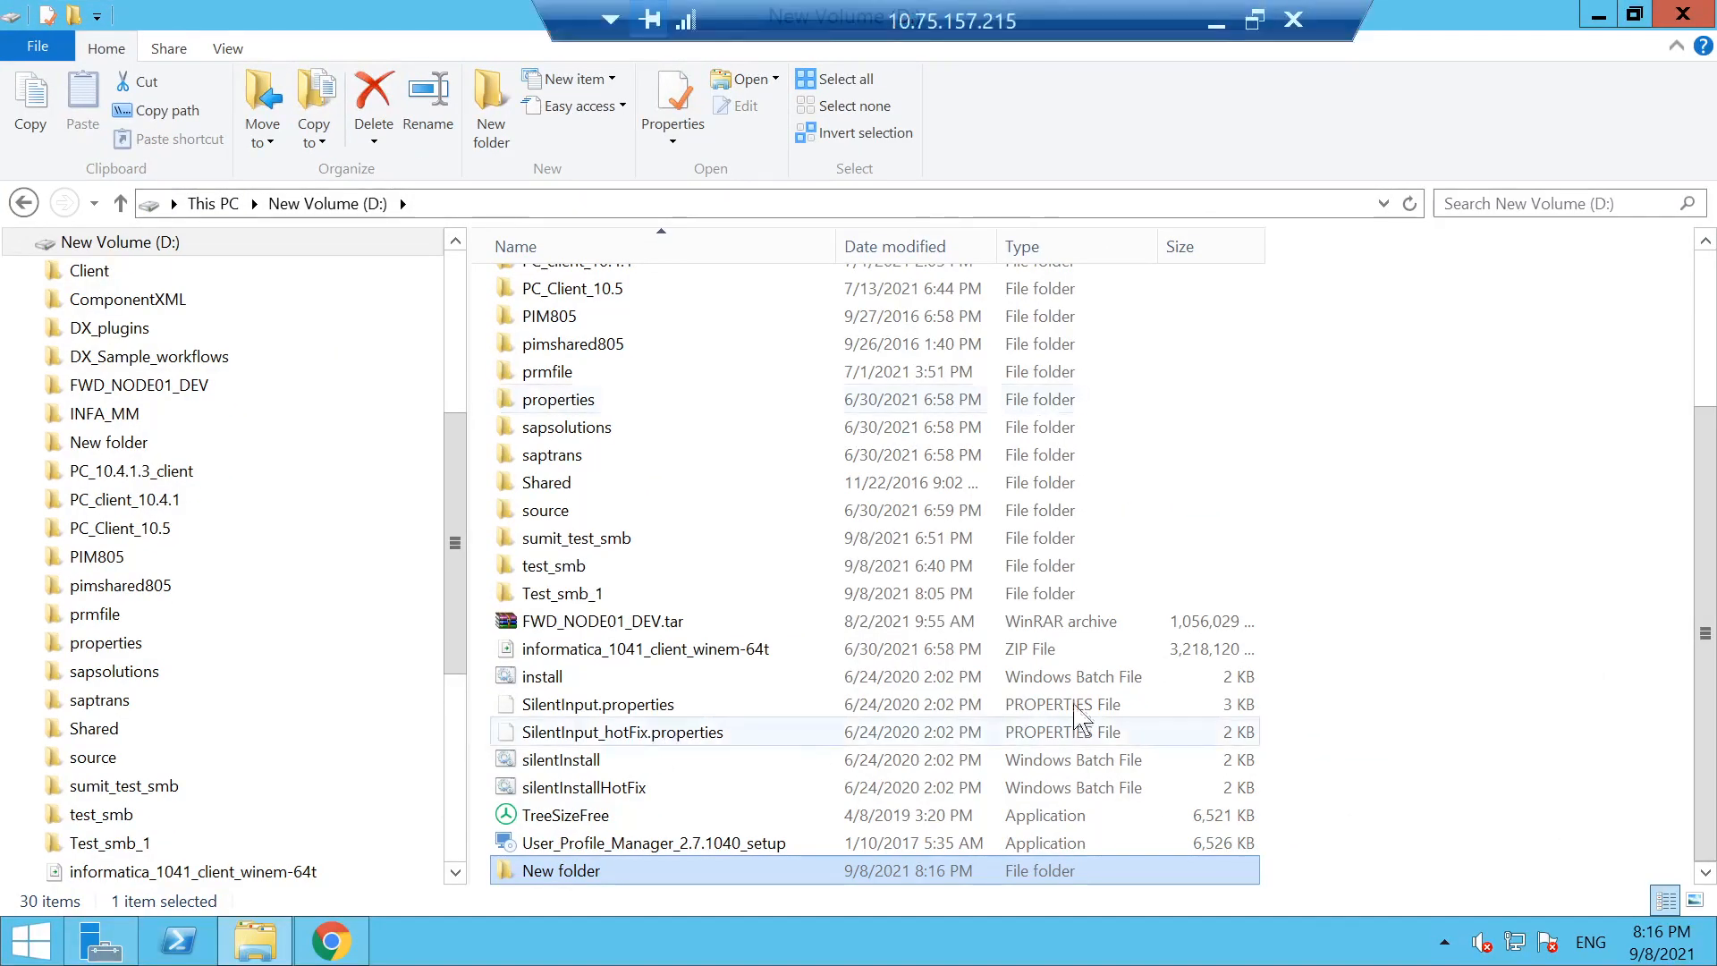
pyautogui.press('F2')
pyautogui.write('M')
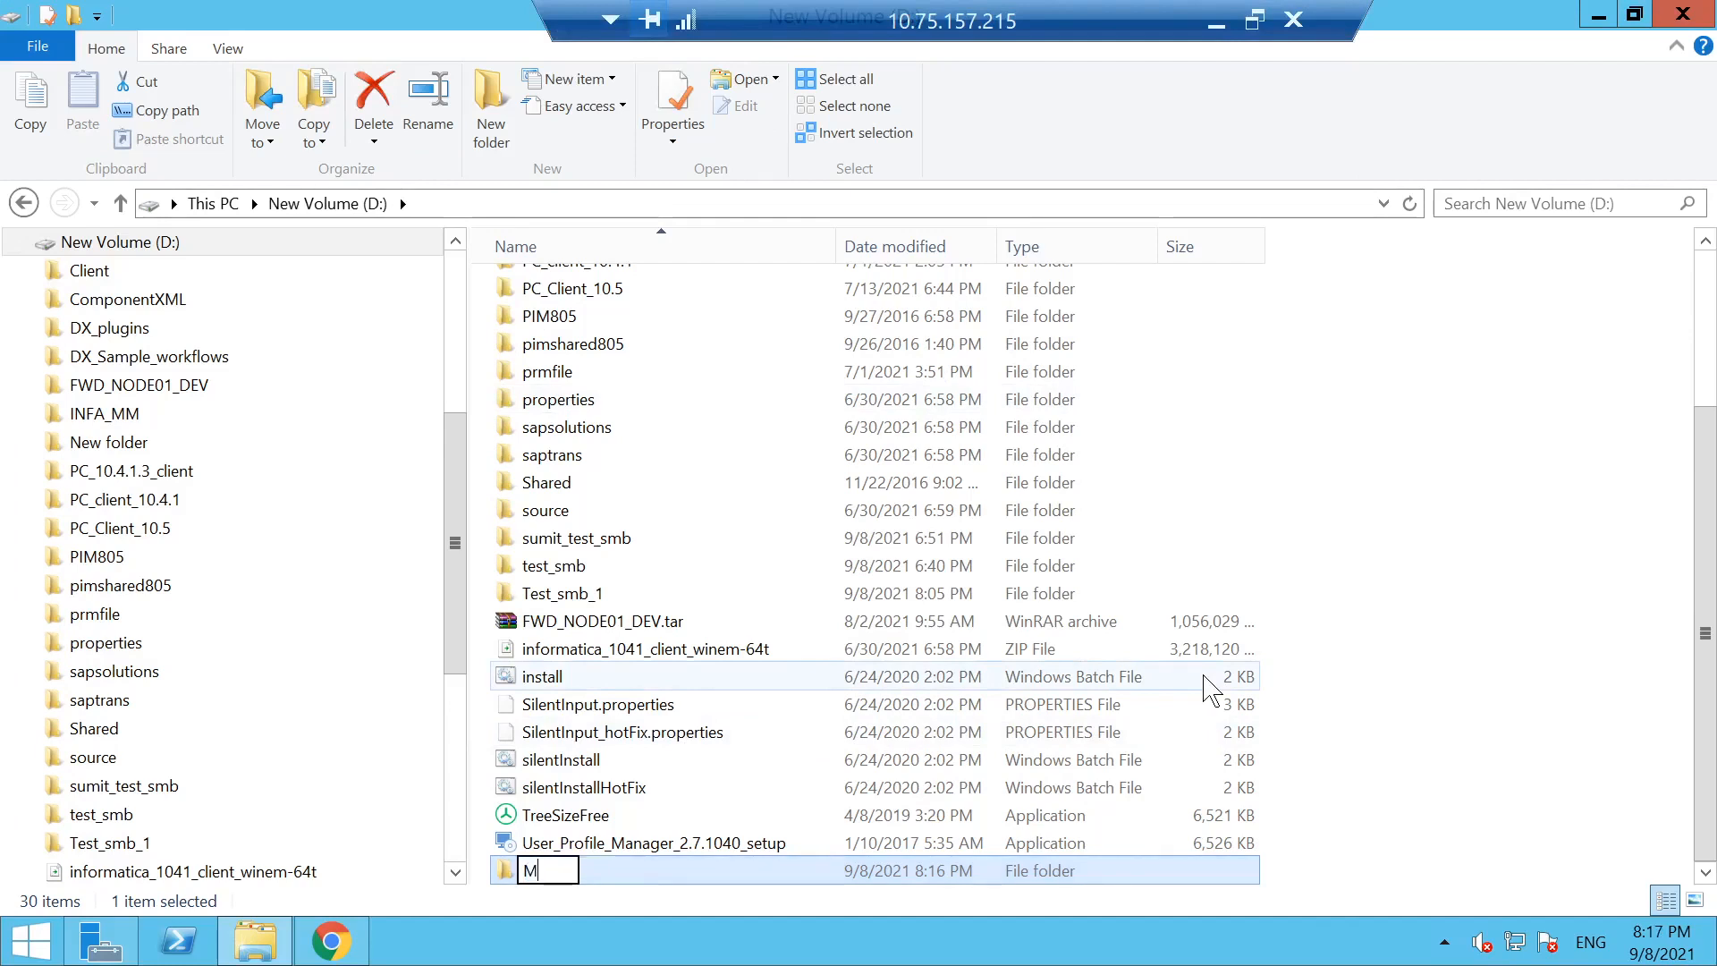
pyautogui.write('FT_SMB')
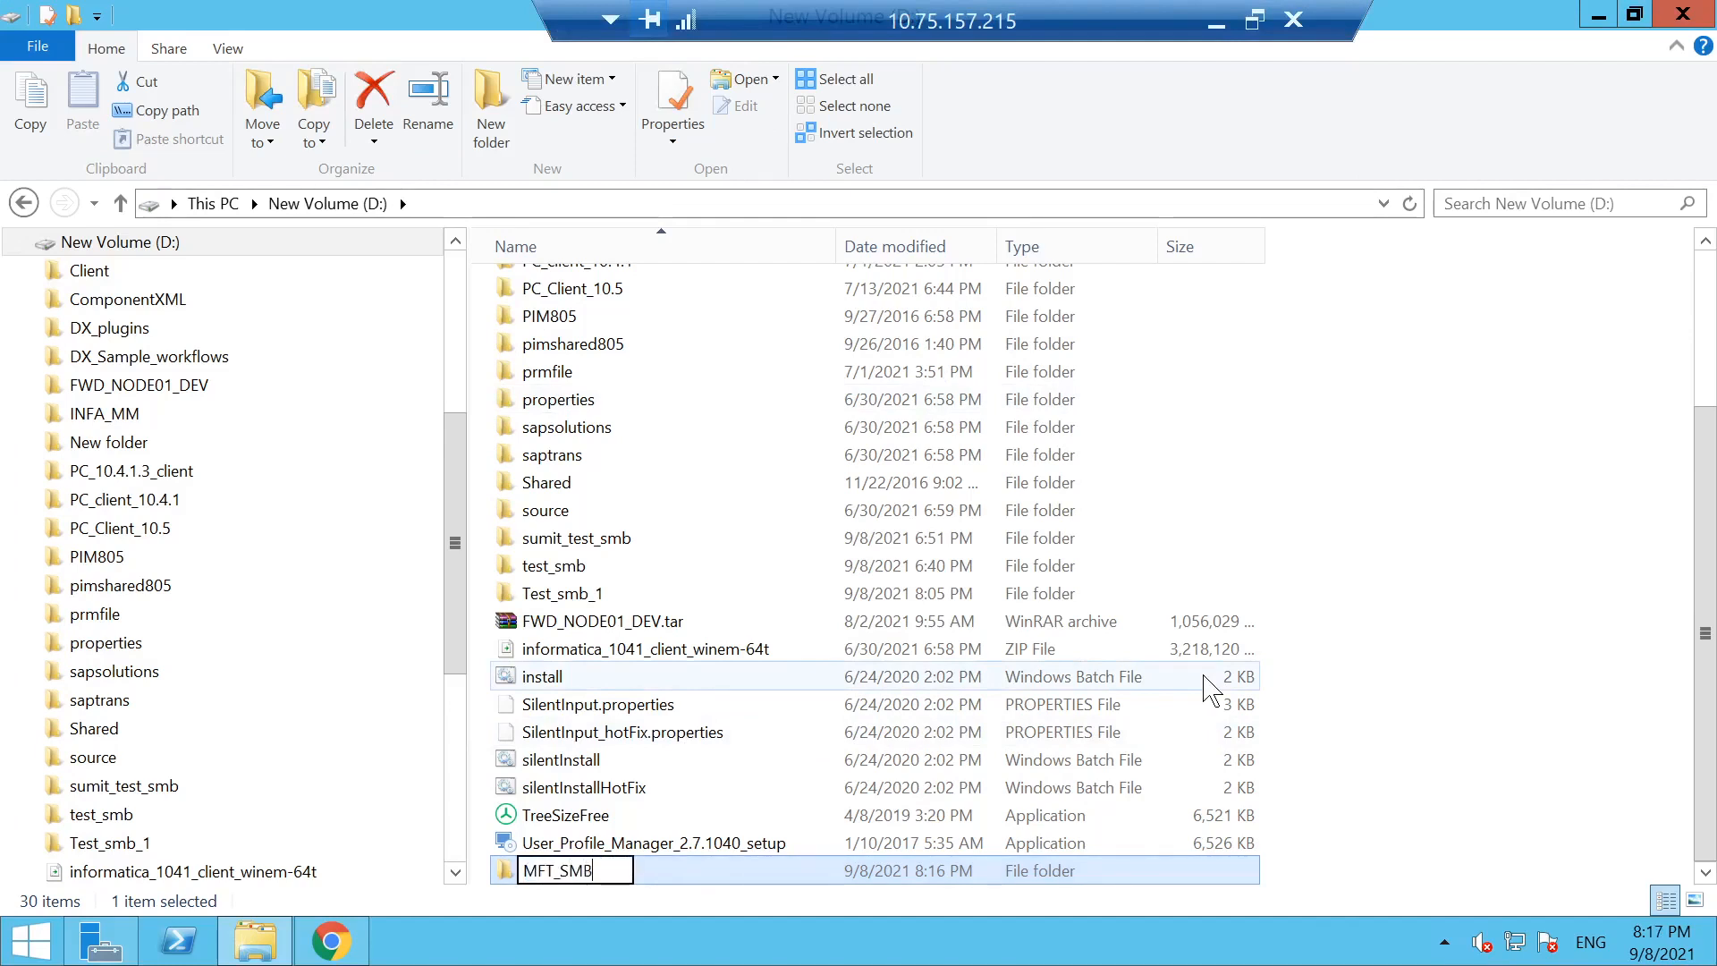
pyautogui.press('Return')
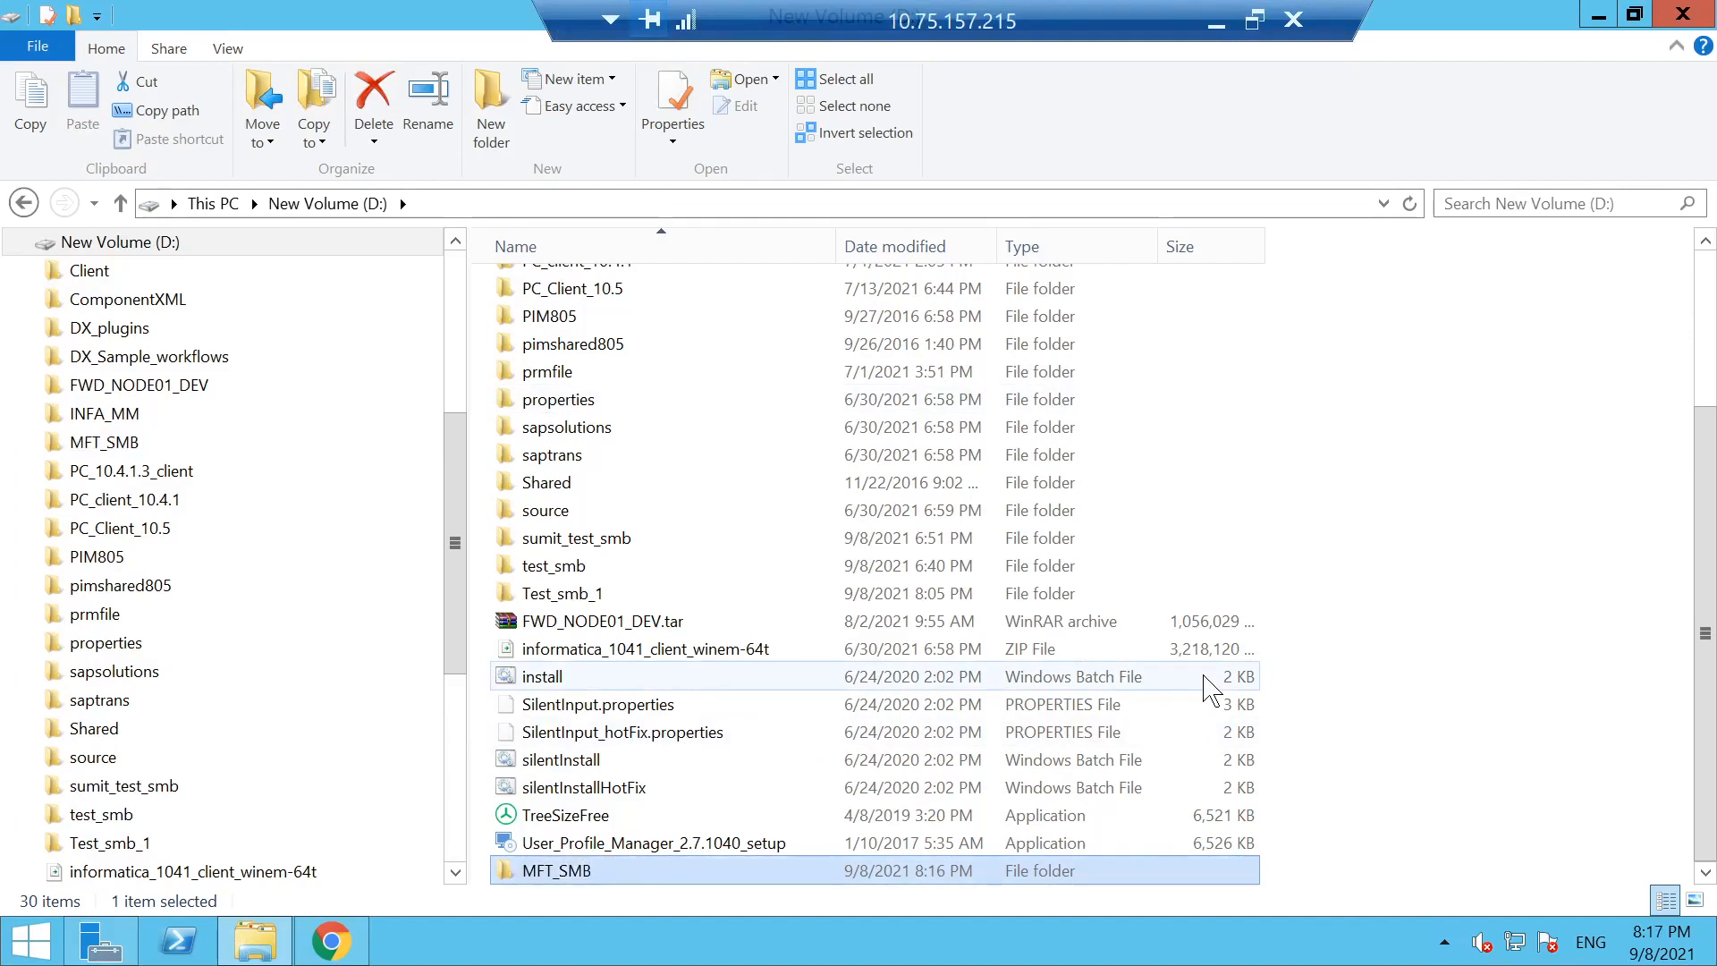
# - Open the sharing settings of the MFT_SMB folder and add Everyone to the people it is shared with
pyautogui.rightClick(578, 874)
pyautogui.click(648, 857)
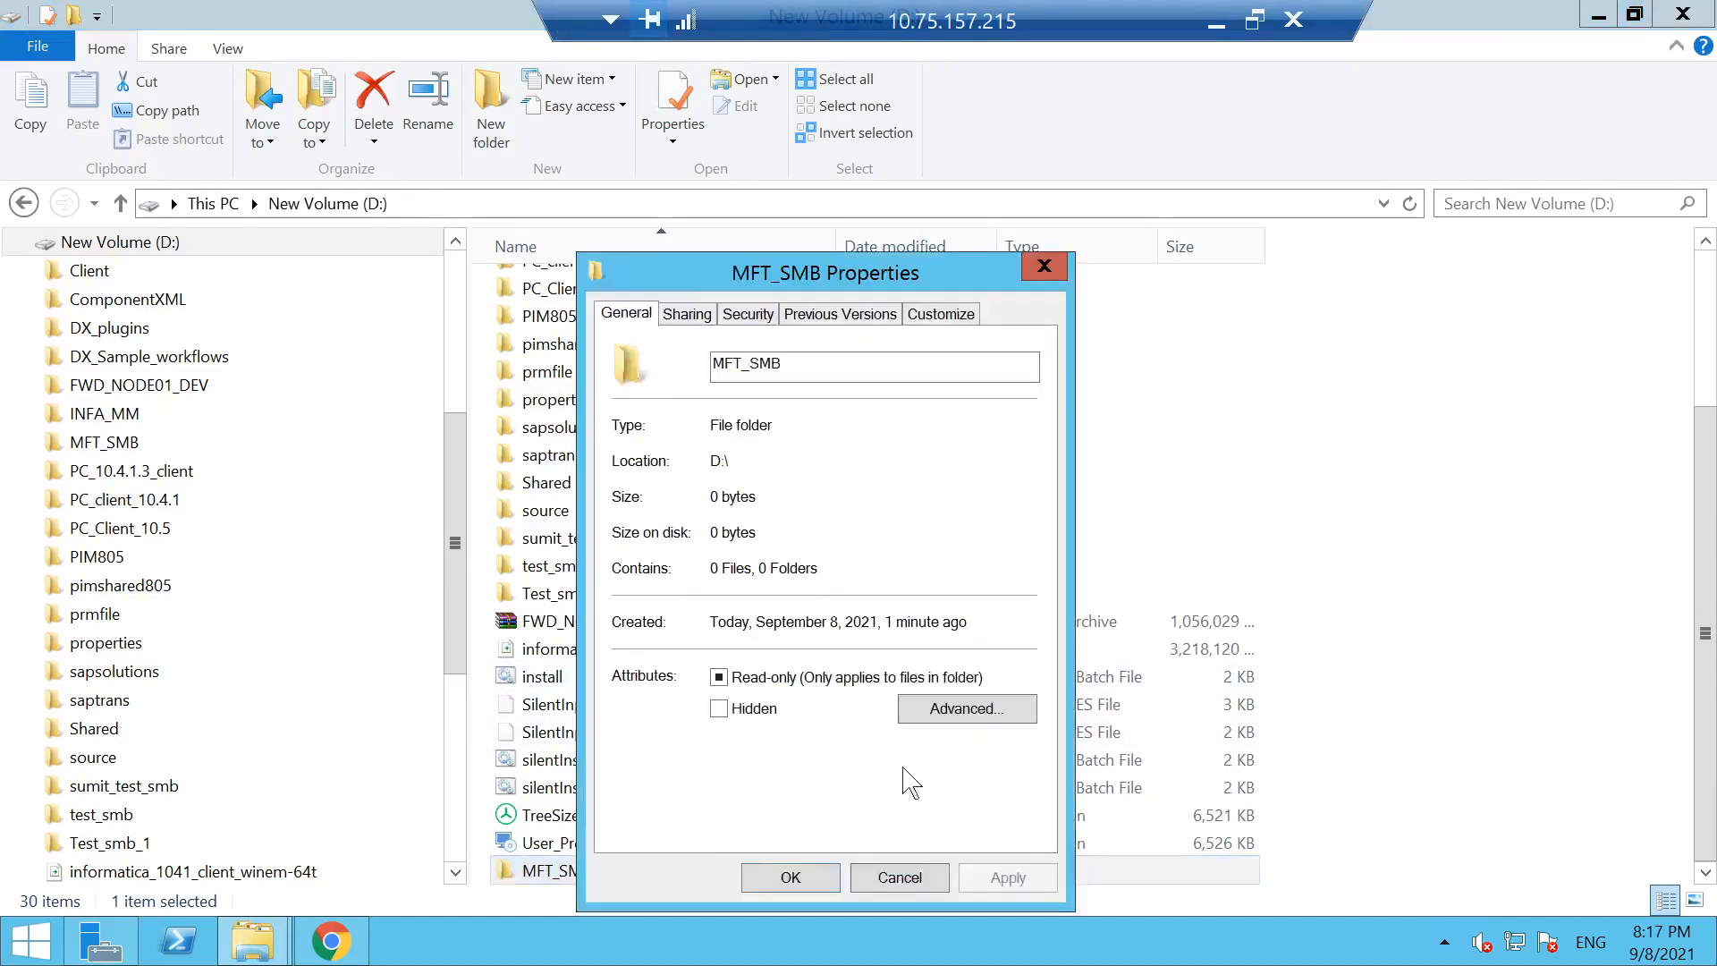
pyautogui.click(686, 315)
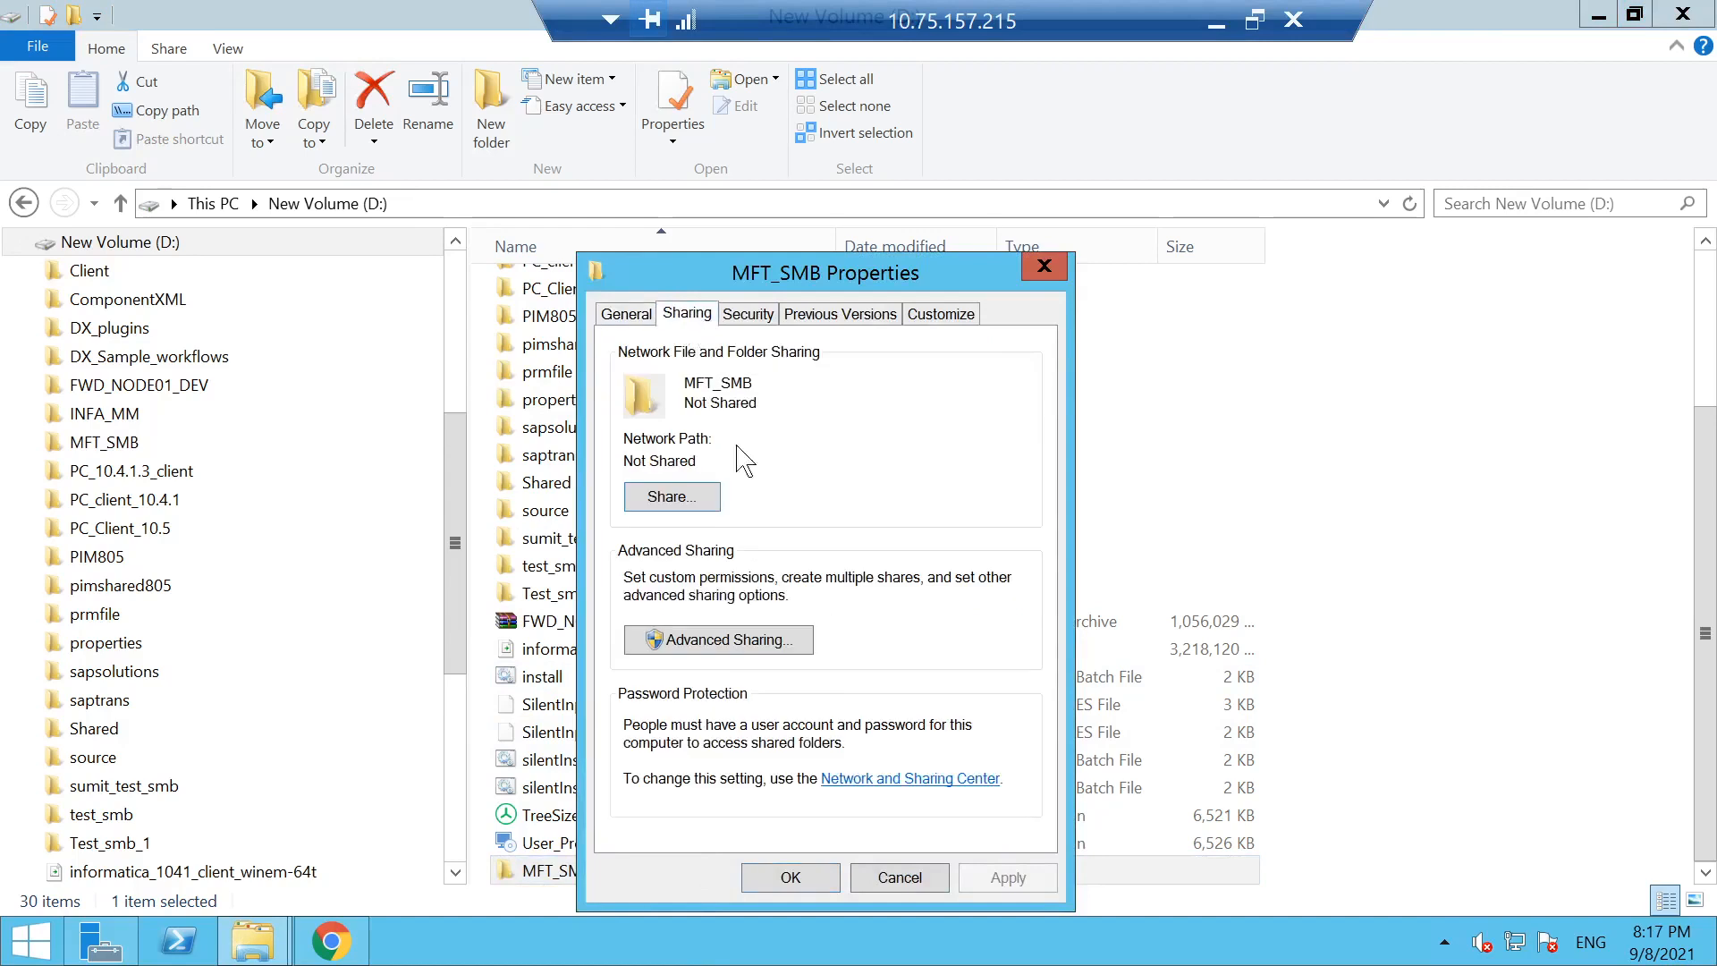
pyautogui.click(666, 500)
pyautogui.write('E')
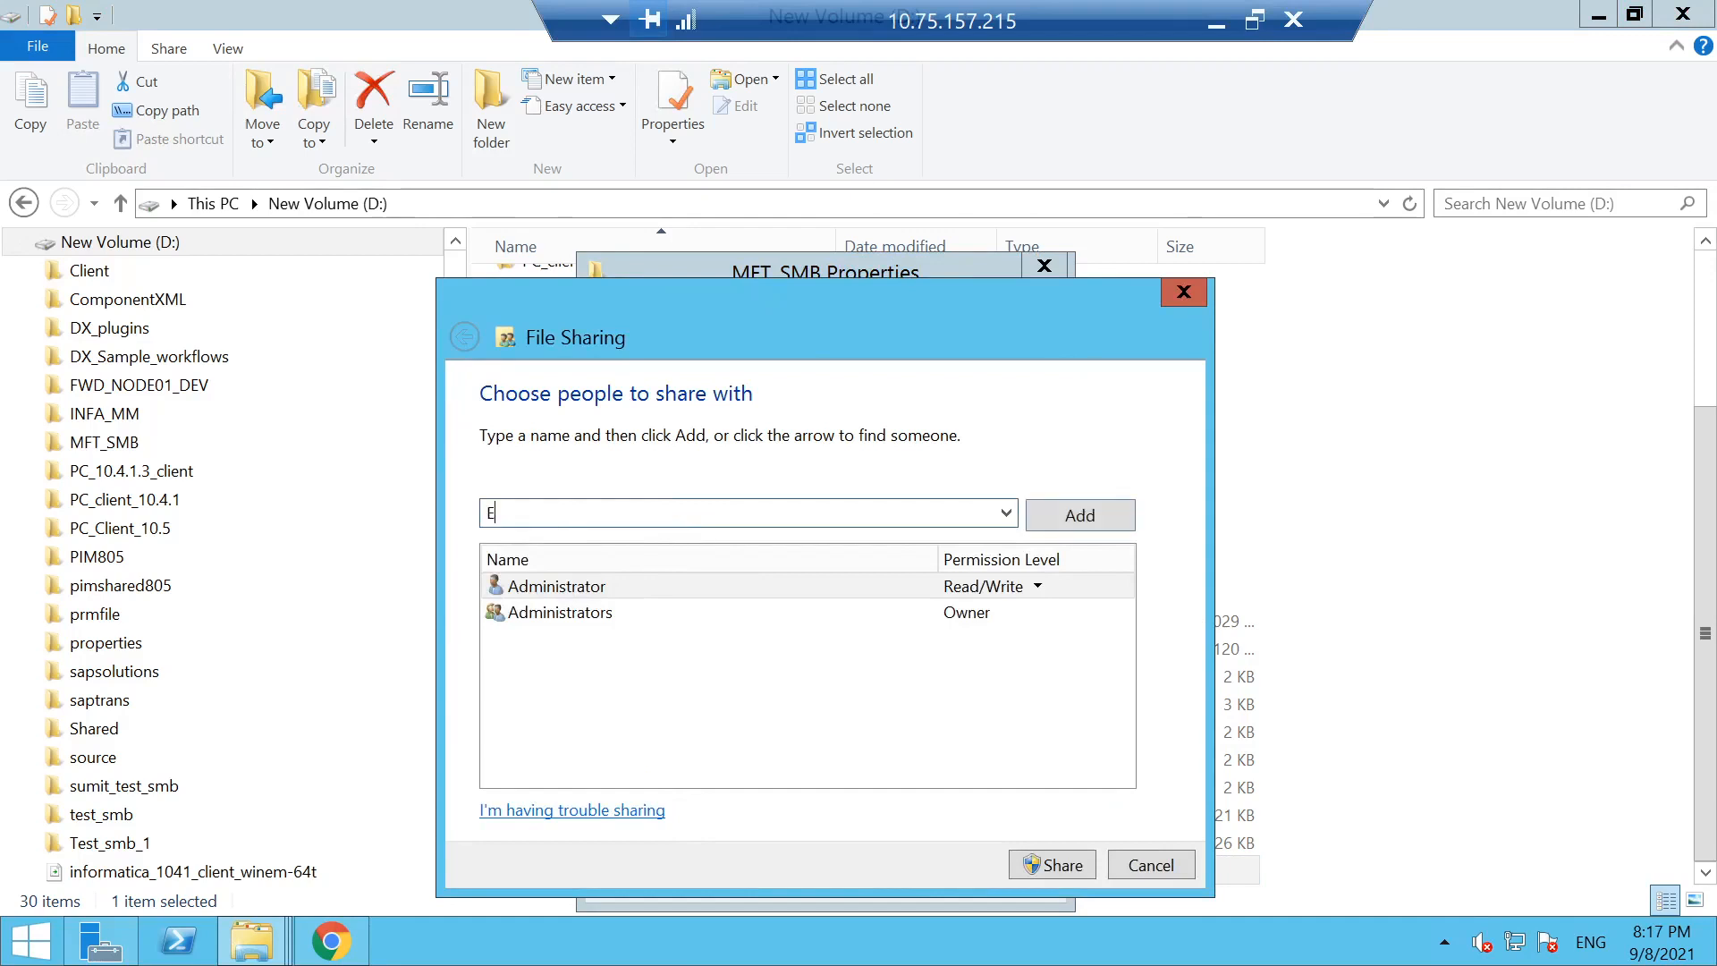
pyautogui.write('veryone')
pyautogui.click(1100, 517)
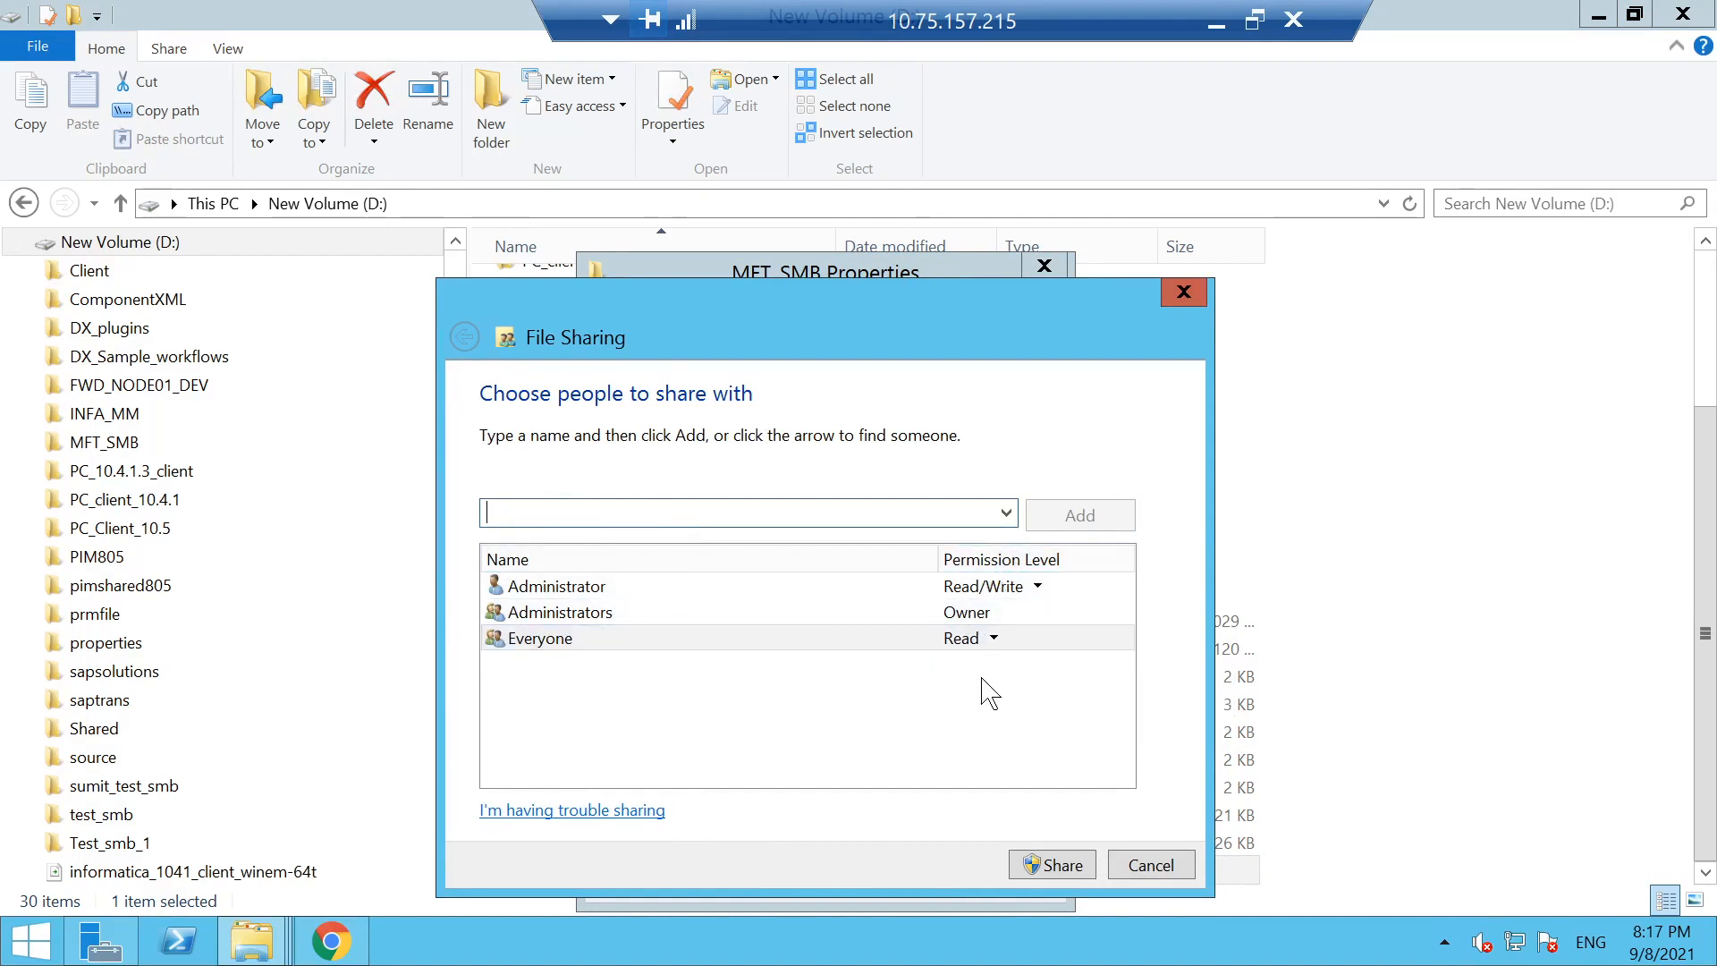
# - Set the permission level of Everyone to Read/Write and share the MFT_SMB folder
pyautogui.click(986, 641)
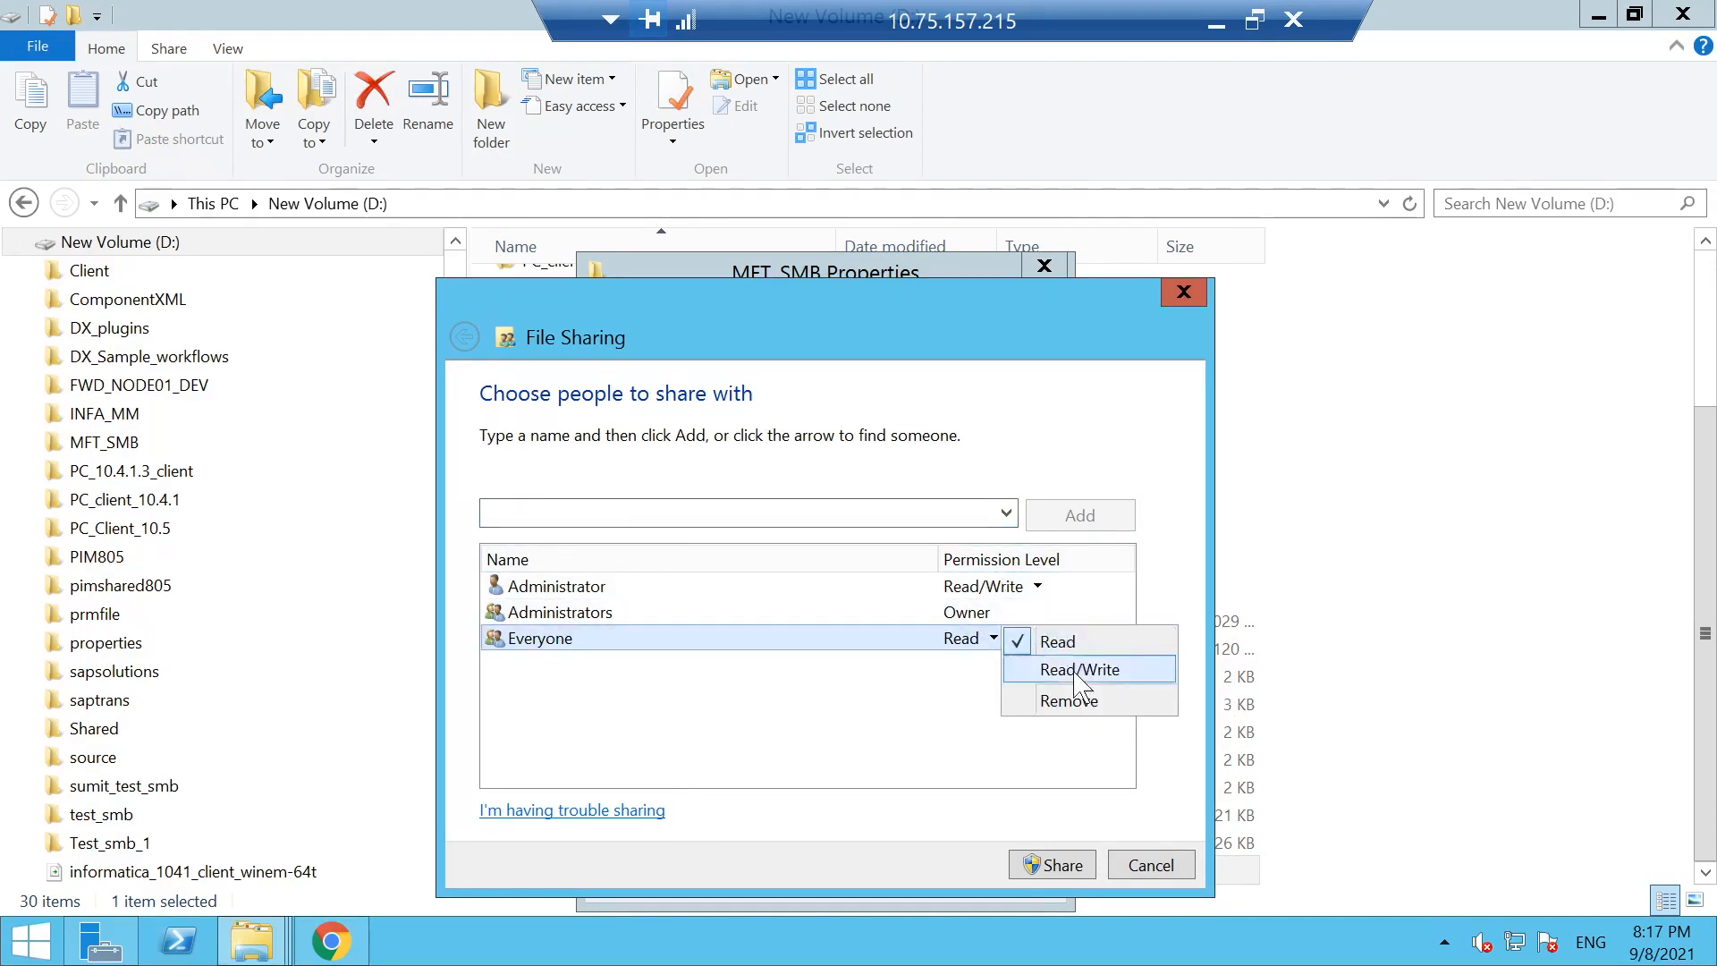
pyautogui.click(1078, 672)
pyautogui.click(1062, 866)
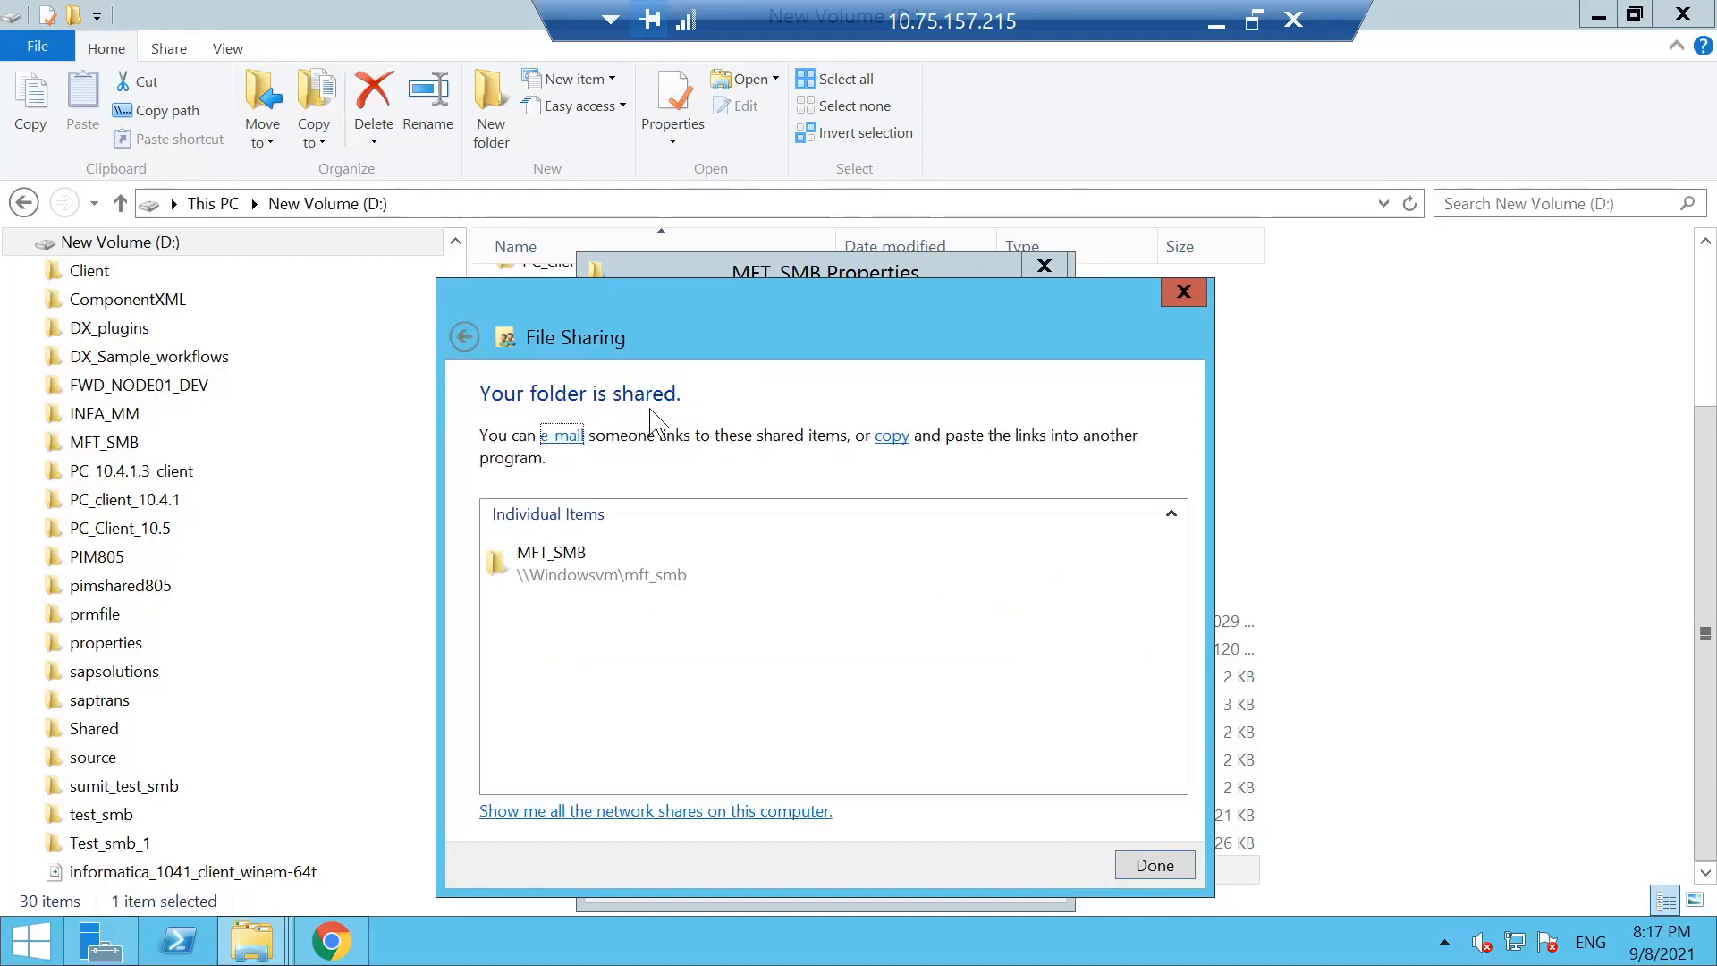
# - Copy the link of the shared MFT_SMB folder and close its sharing and properties dialogs
pyautogui.rightClick(646, 559)
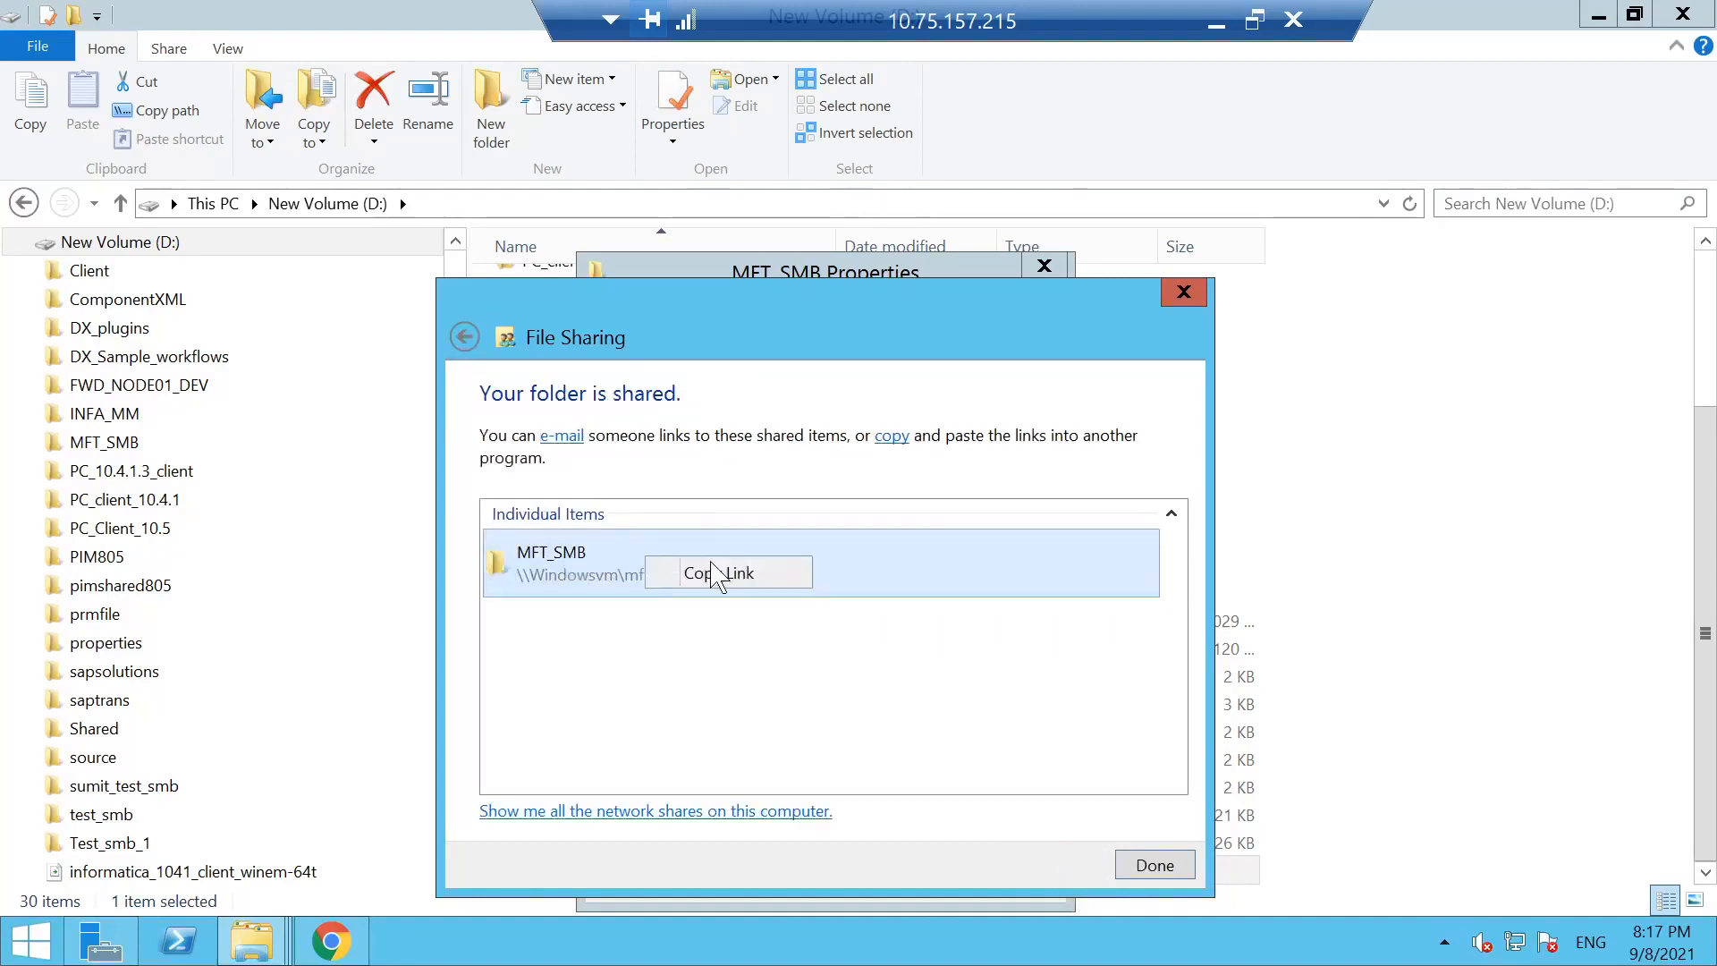
pyautogui.click(717, 573)
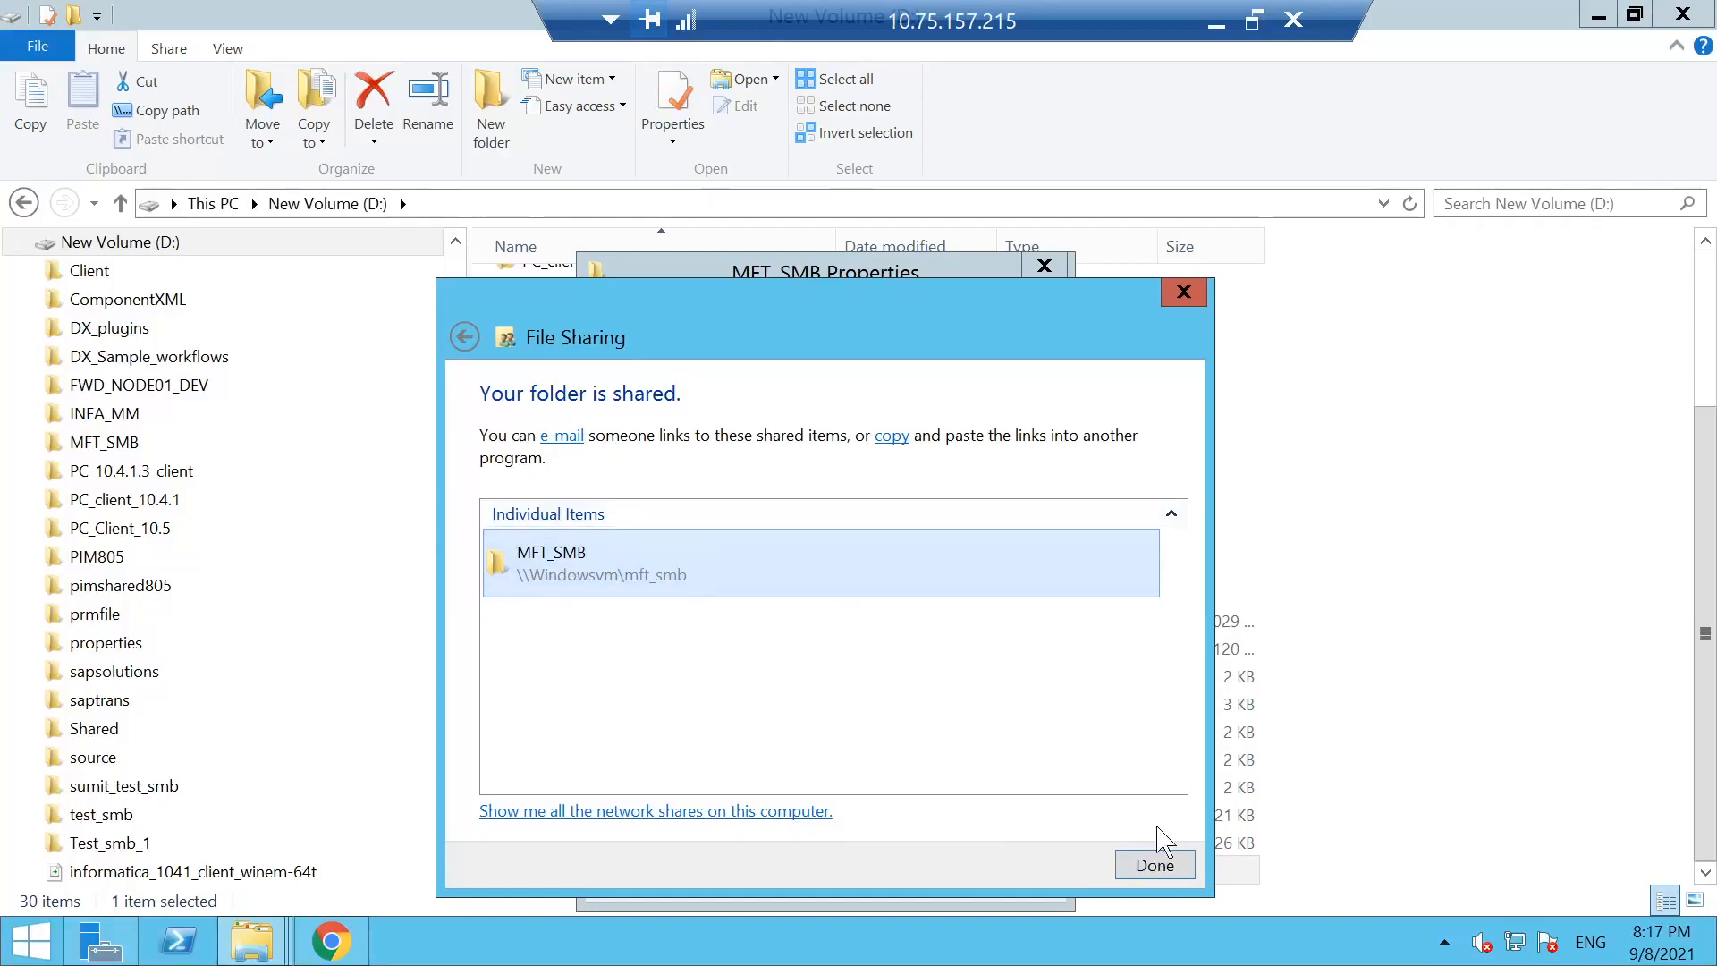
pyautogui.click(1154, 865)
pyautogui.click(1043, 266)
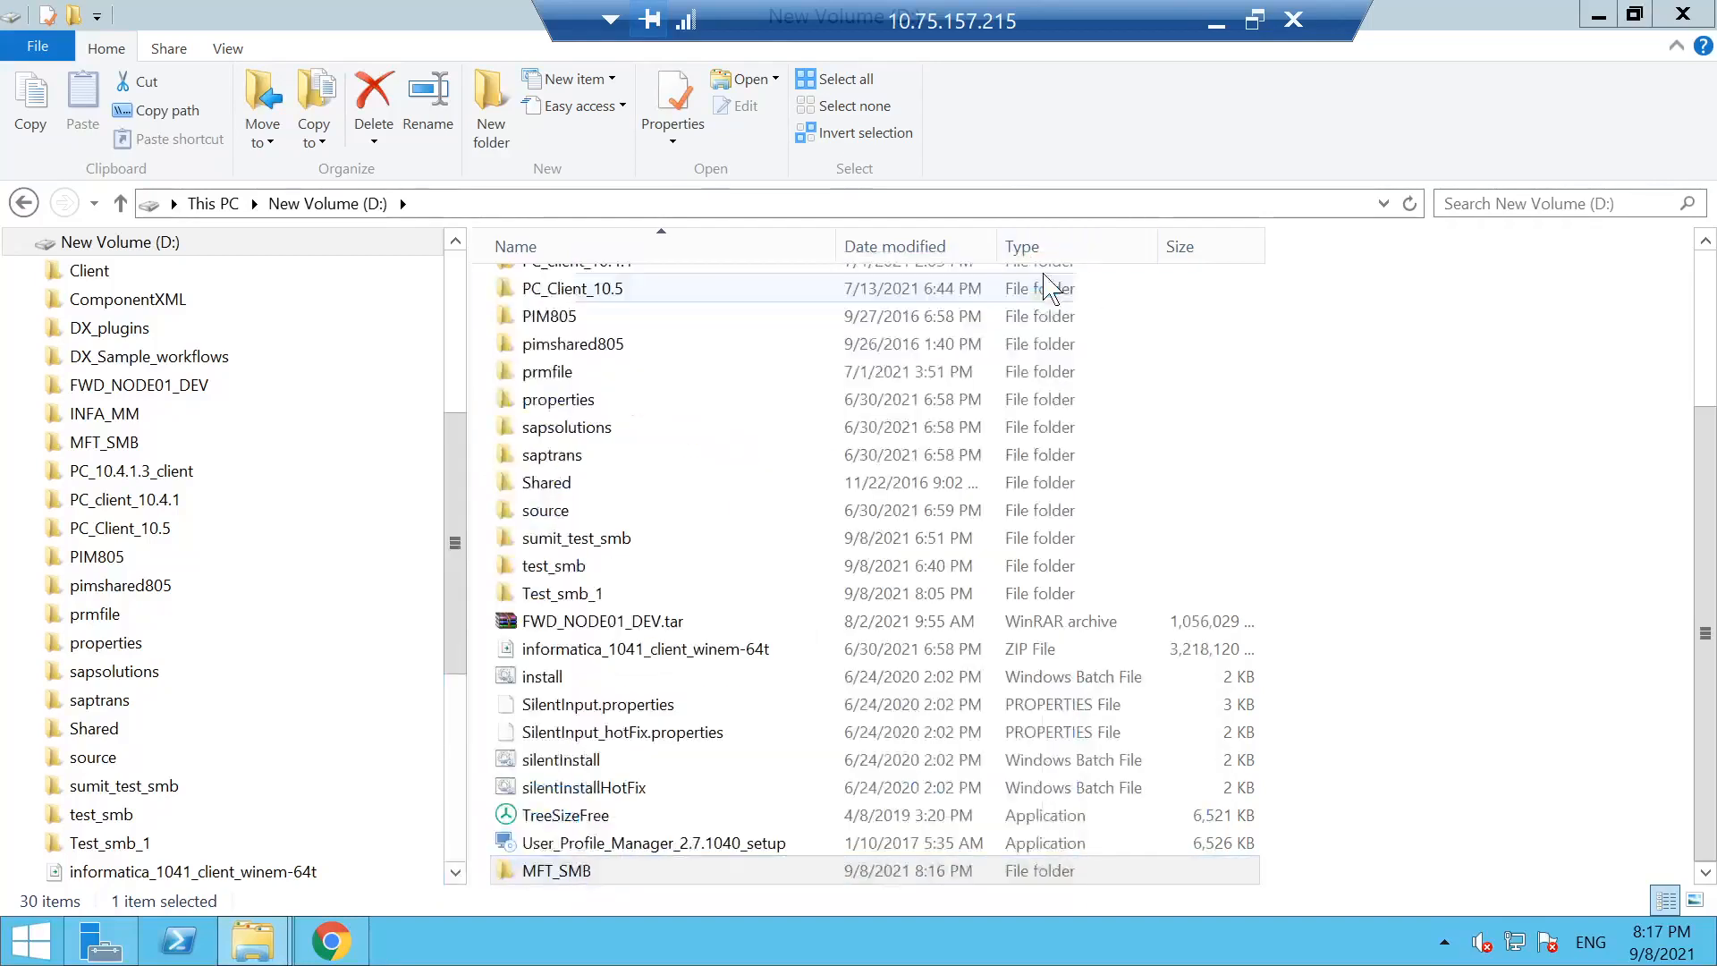
pyautogui.click(1411, 407)
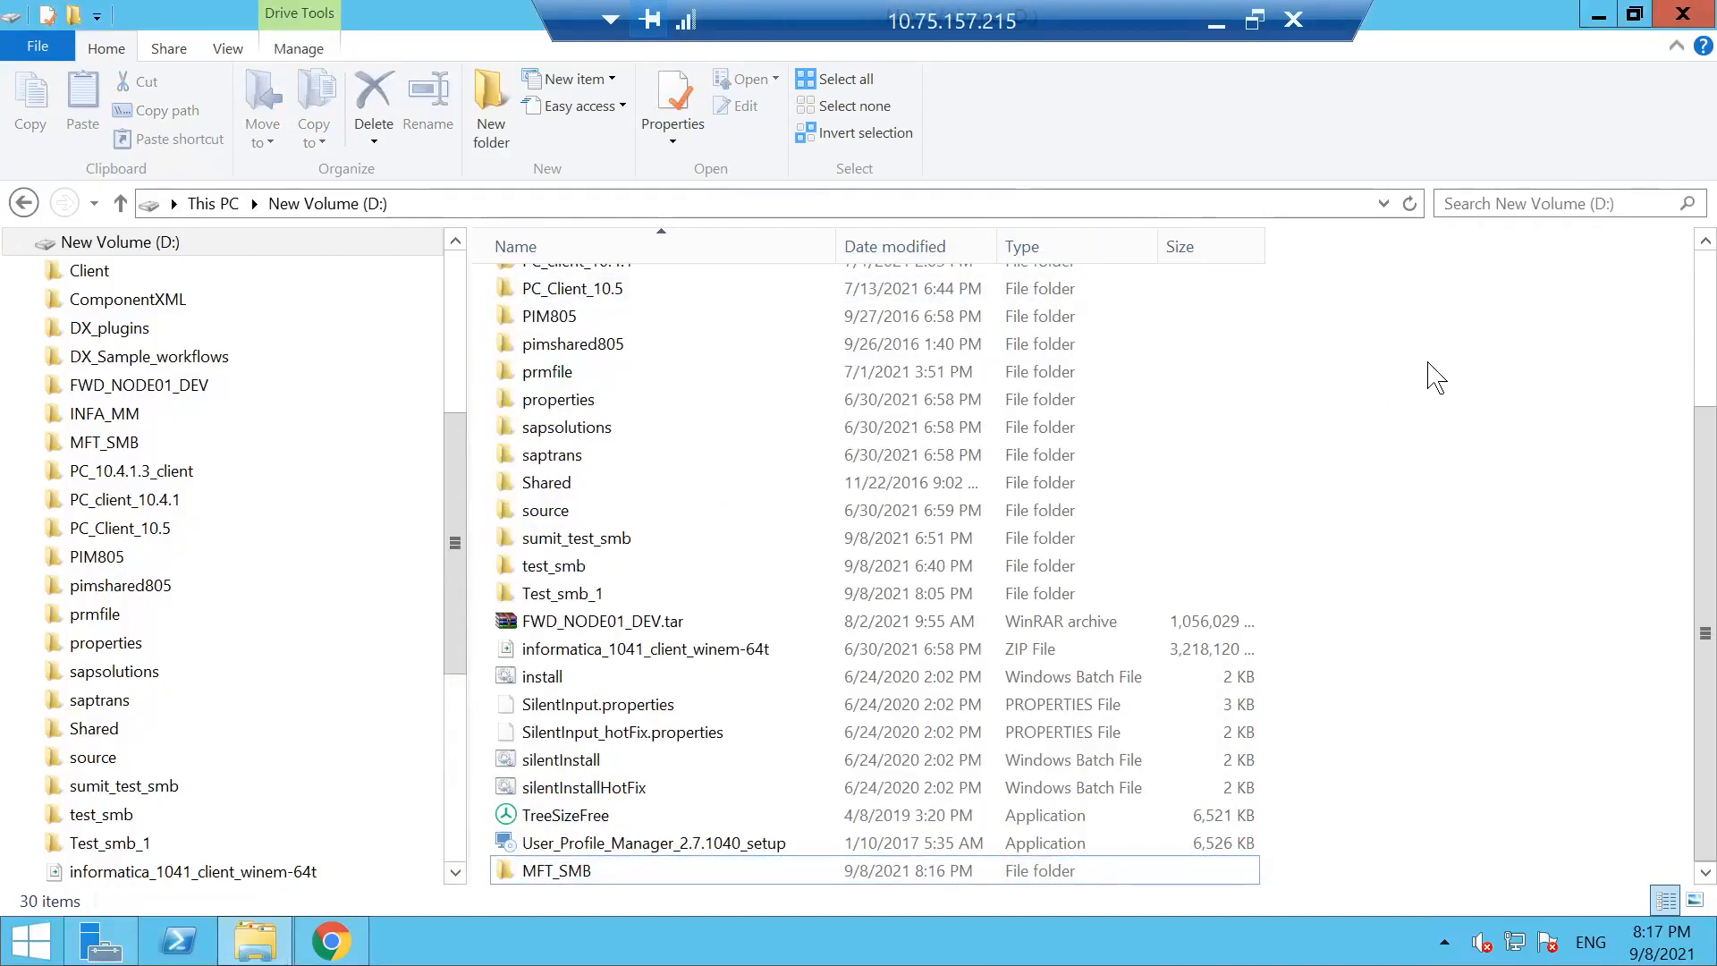
# - Start the Add Roles and Features Wizard in Server Manager and advance to the server roles, keeping role-based or feature-based installation and the default server
pyautogui.scroll(3, 1435, 376)
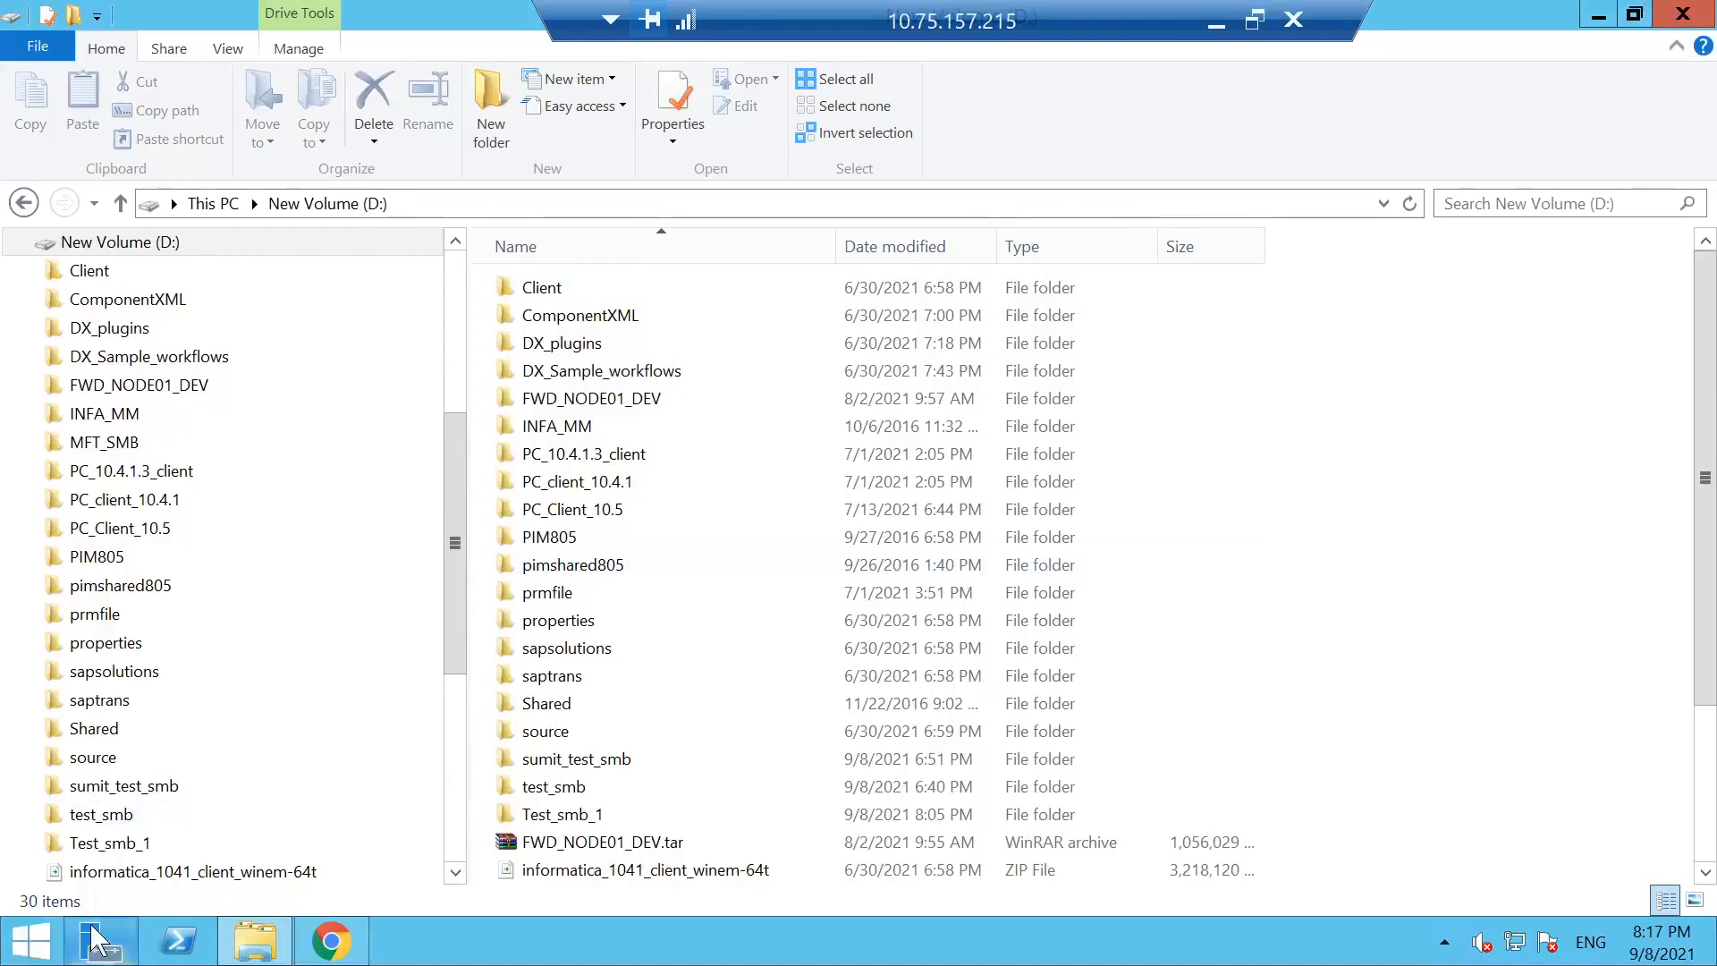
pyautogui.moveTo(98, 941)
pyautogui.click(124, 805)
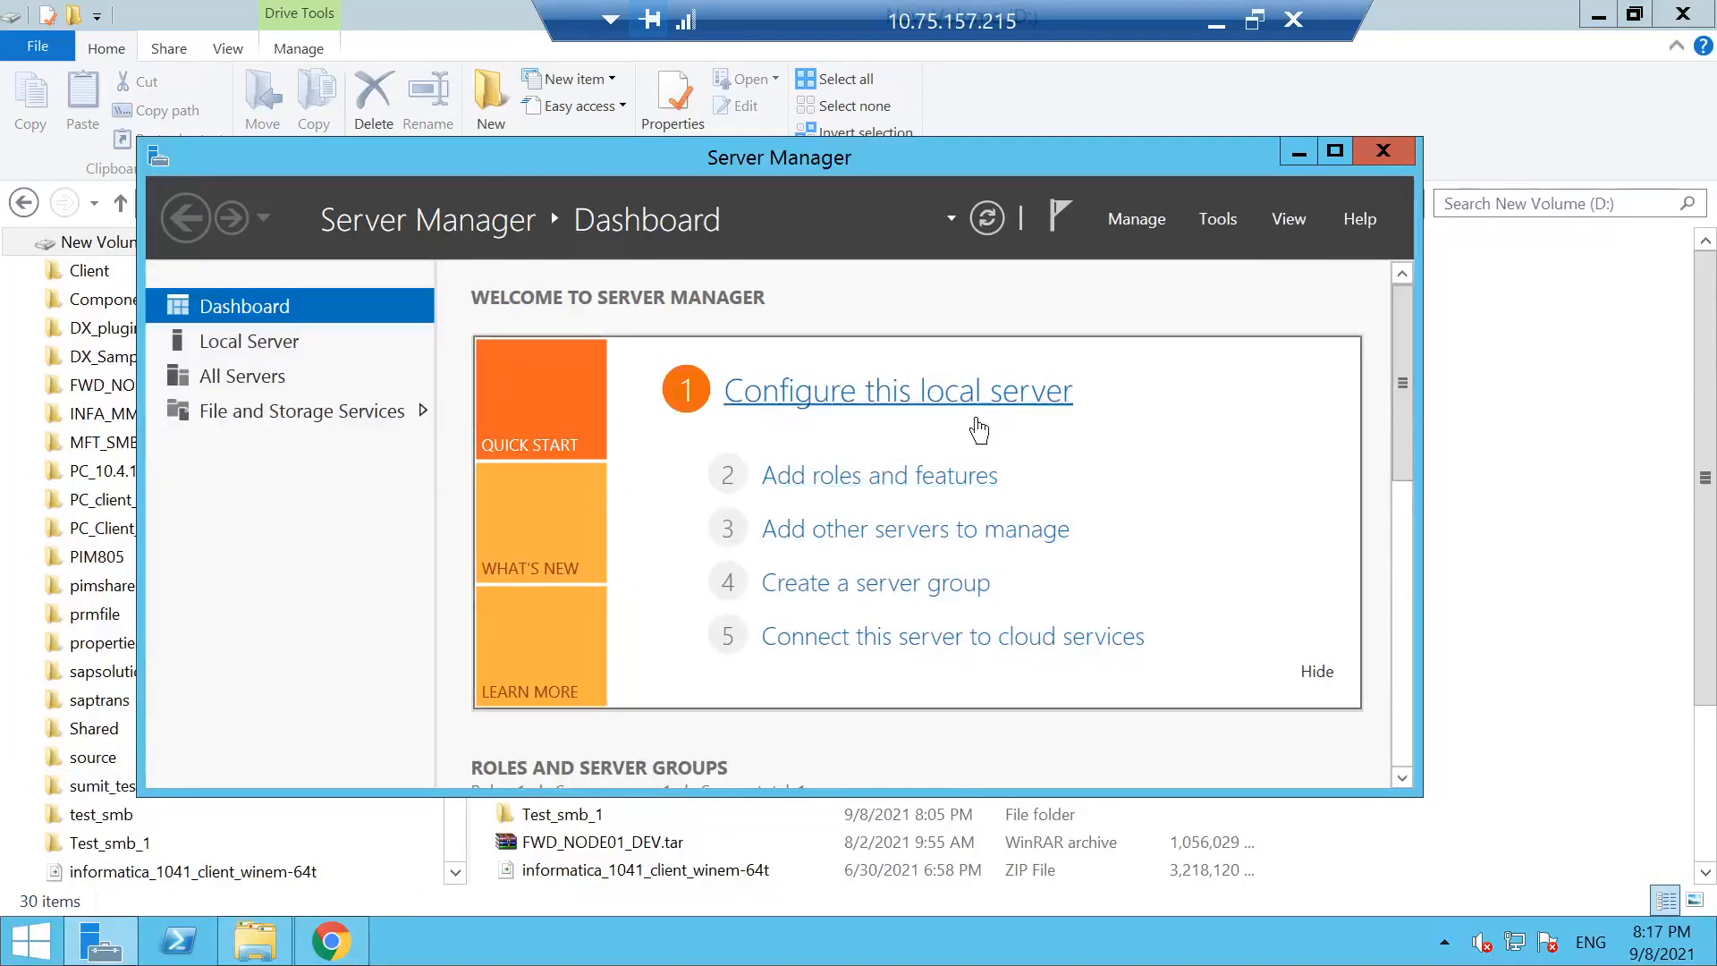
pyautogui.click(946, 476)
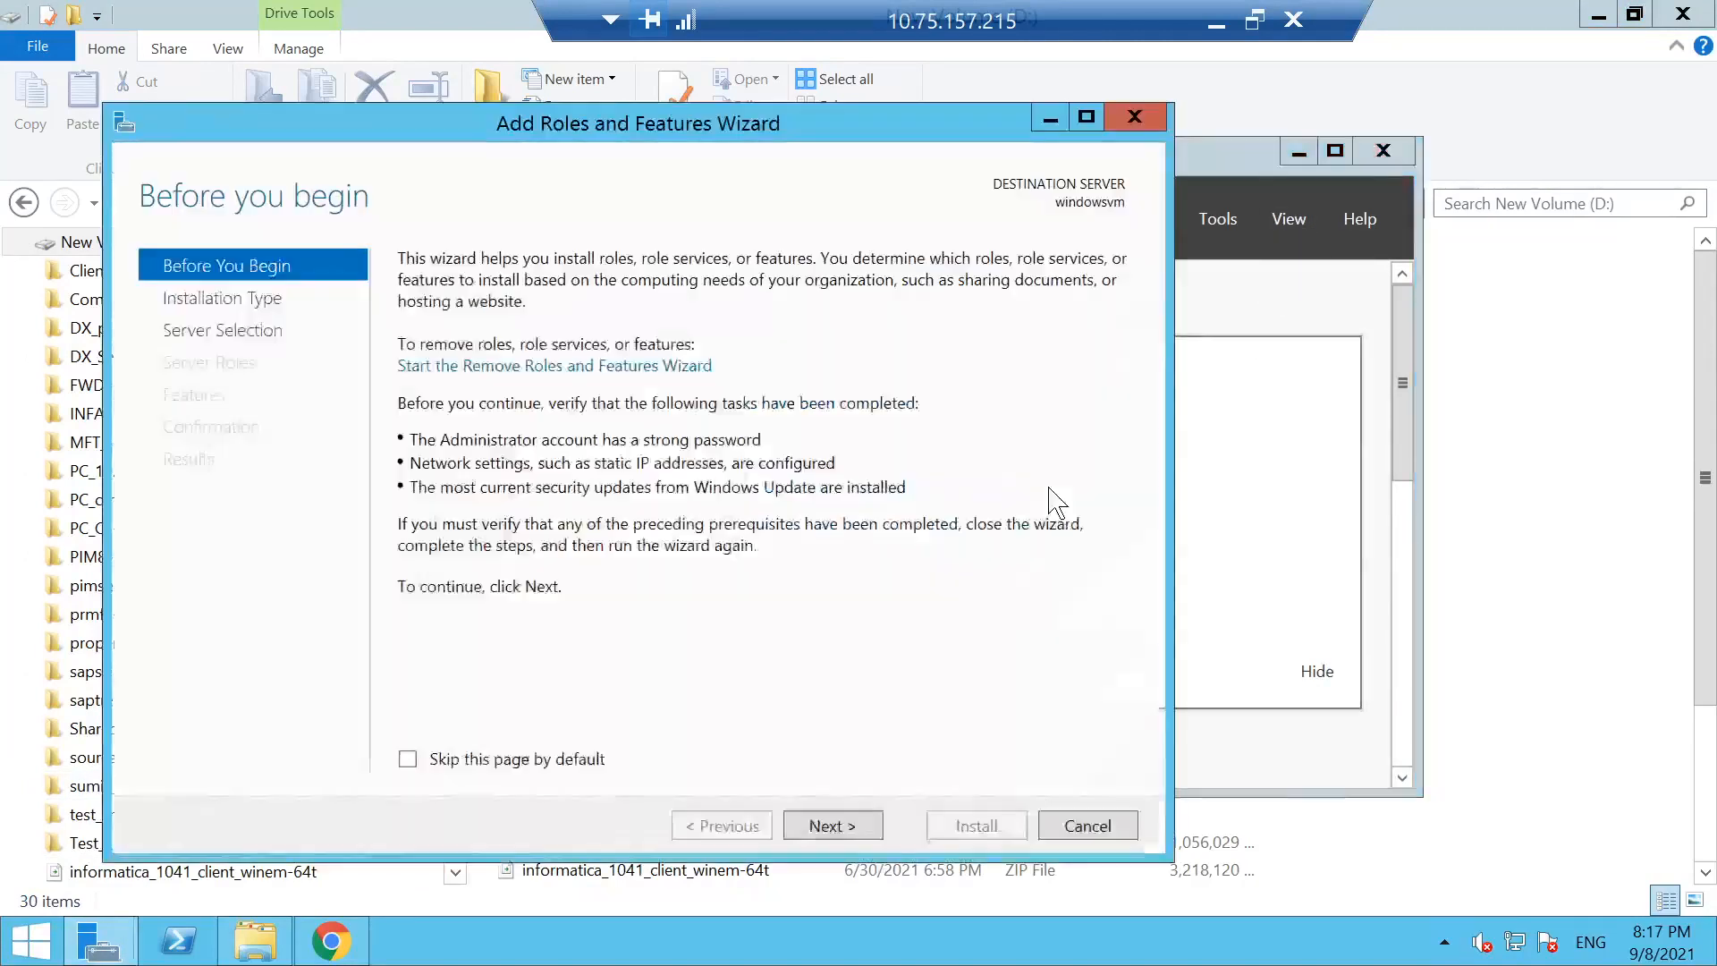
pyautogui.click(822, 825)
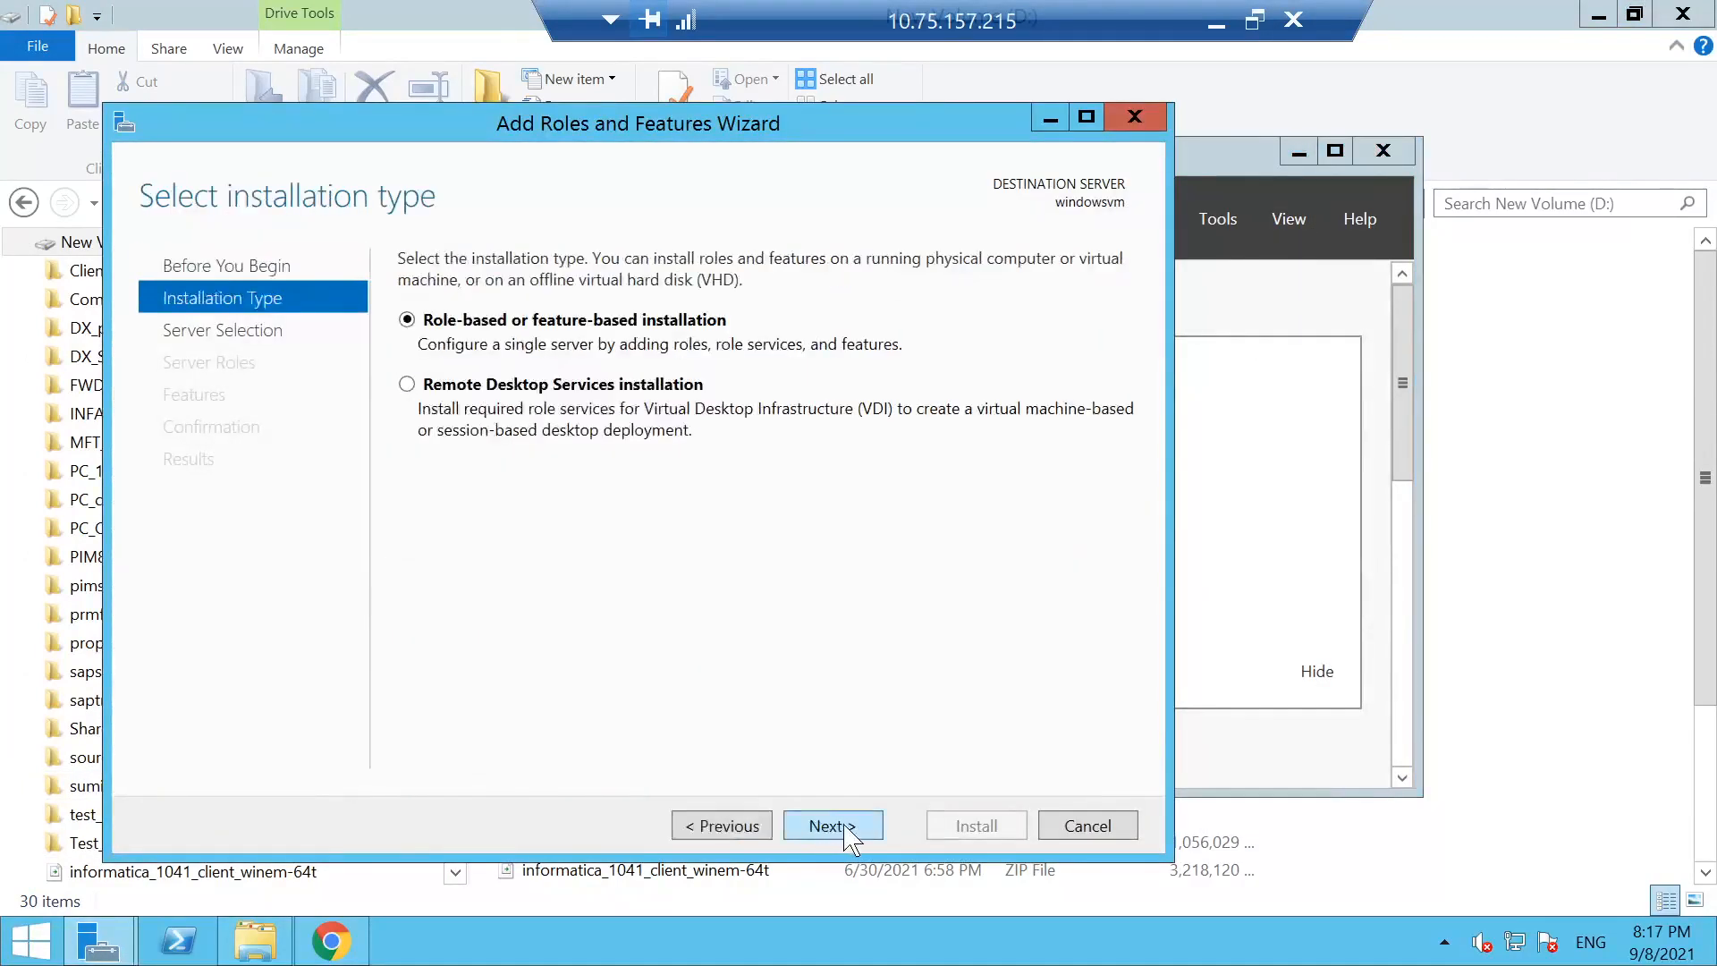
pyautogui.click(843, 827)
pyautogui.click(827, 825)
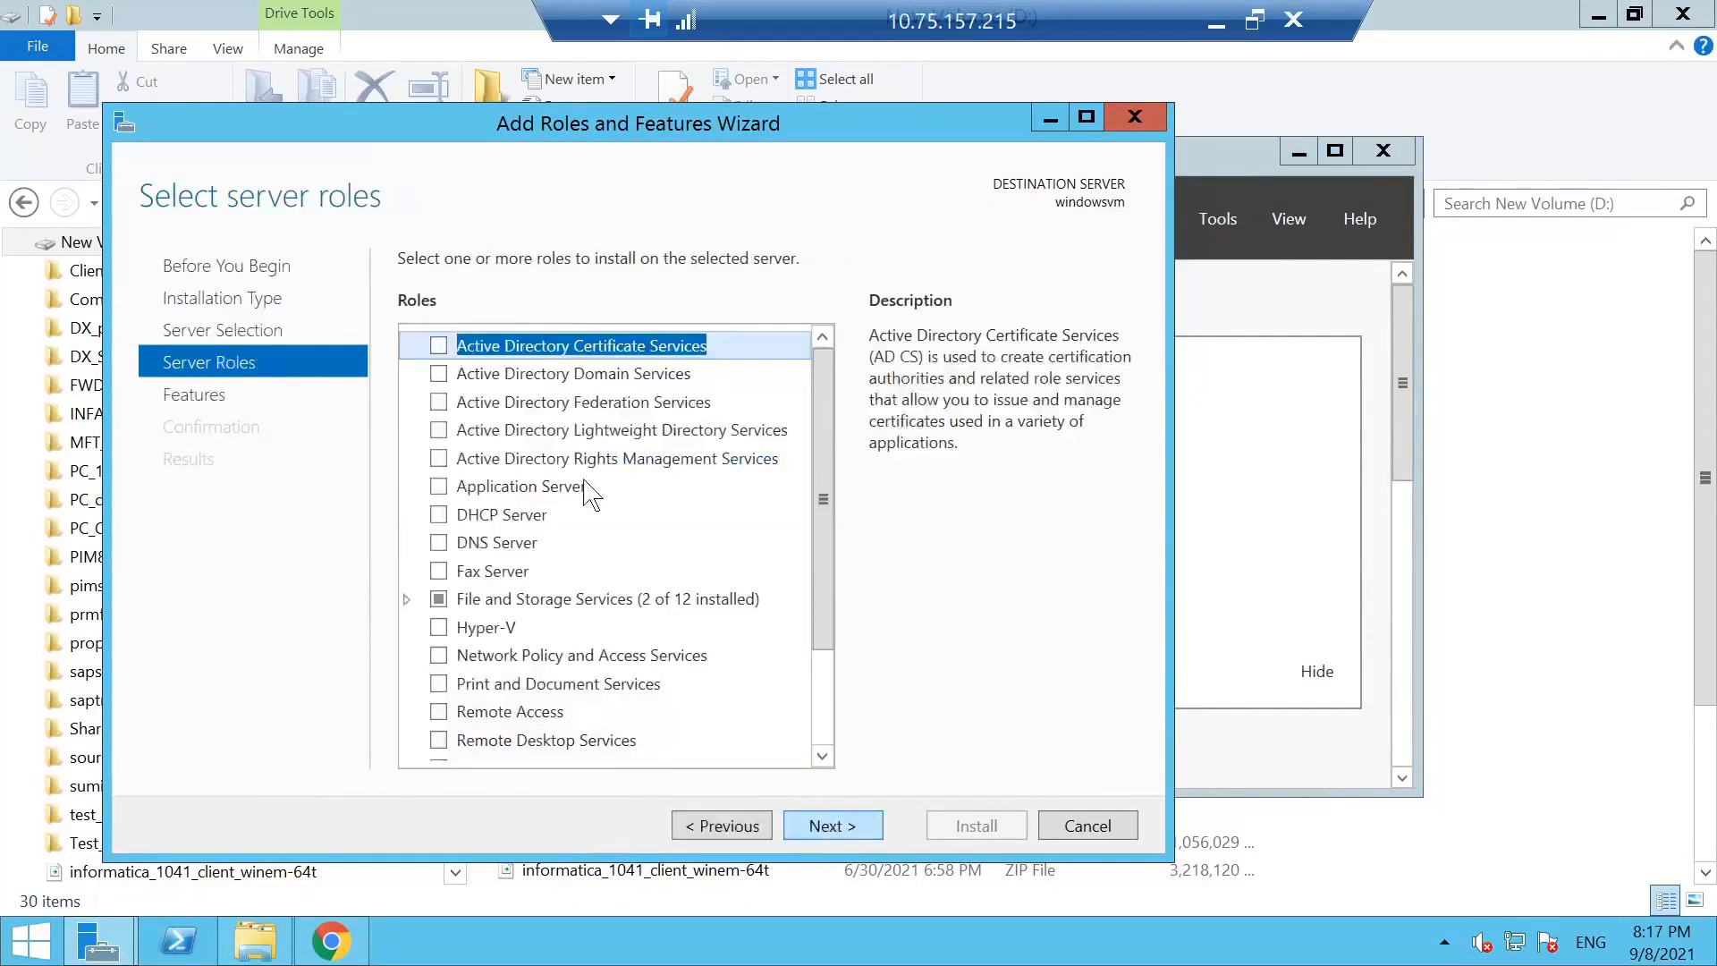
# - Skip the server roles without selecting any and check the SMB 1.0/CIFS File Sharing Support entry among the features
pyautogui.scroll(-3, 765, 496)
pyautogui.scroll(3, 761, 617)
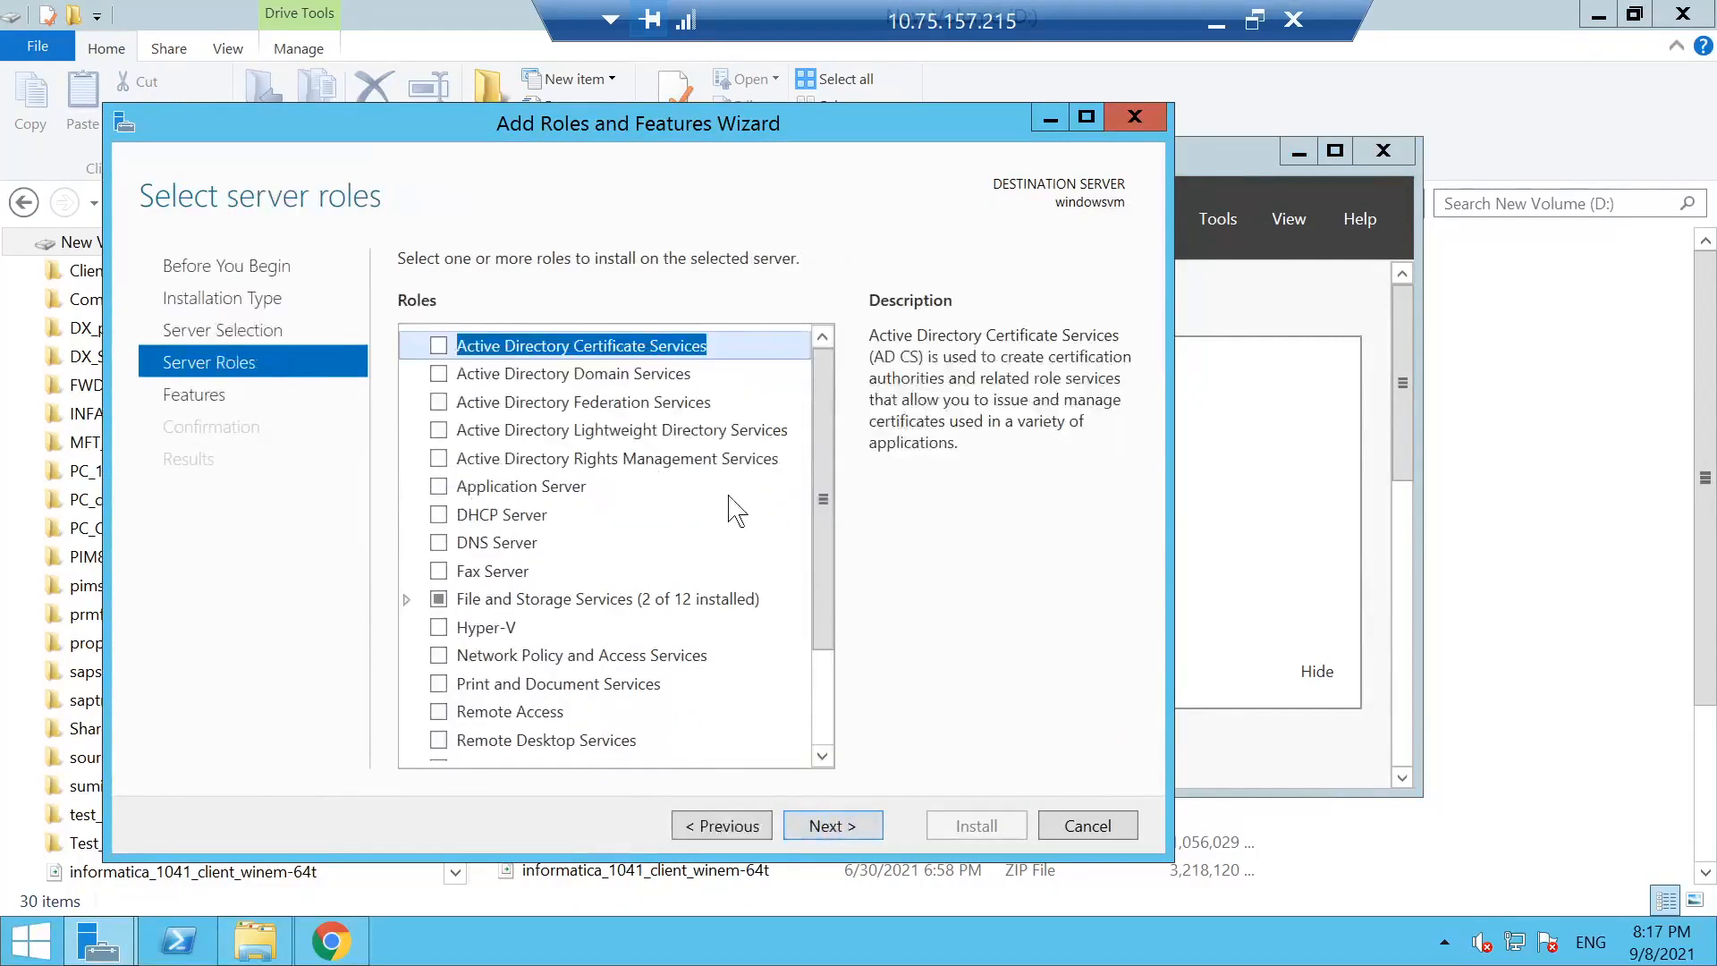
pyautogui.click(872, 828)
pyautogui.scroll(-6, 590, 483)
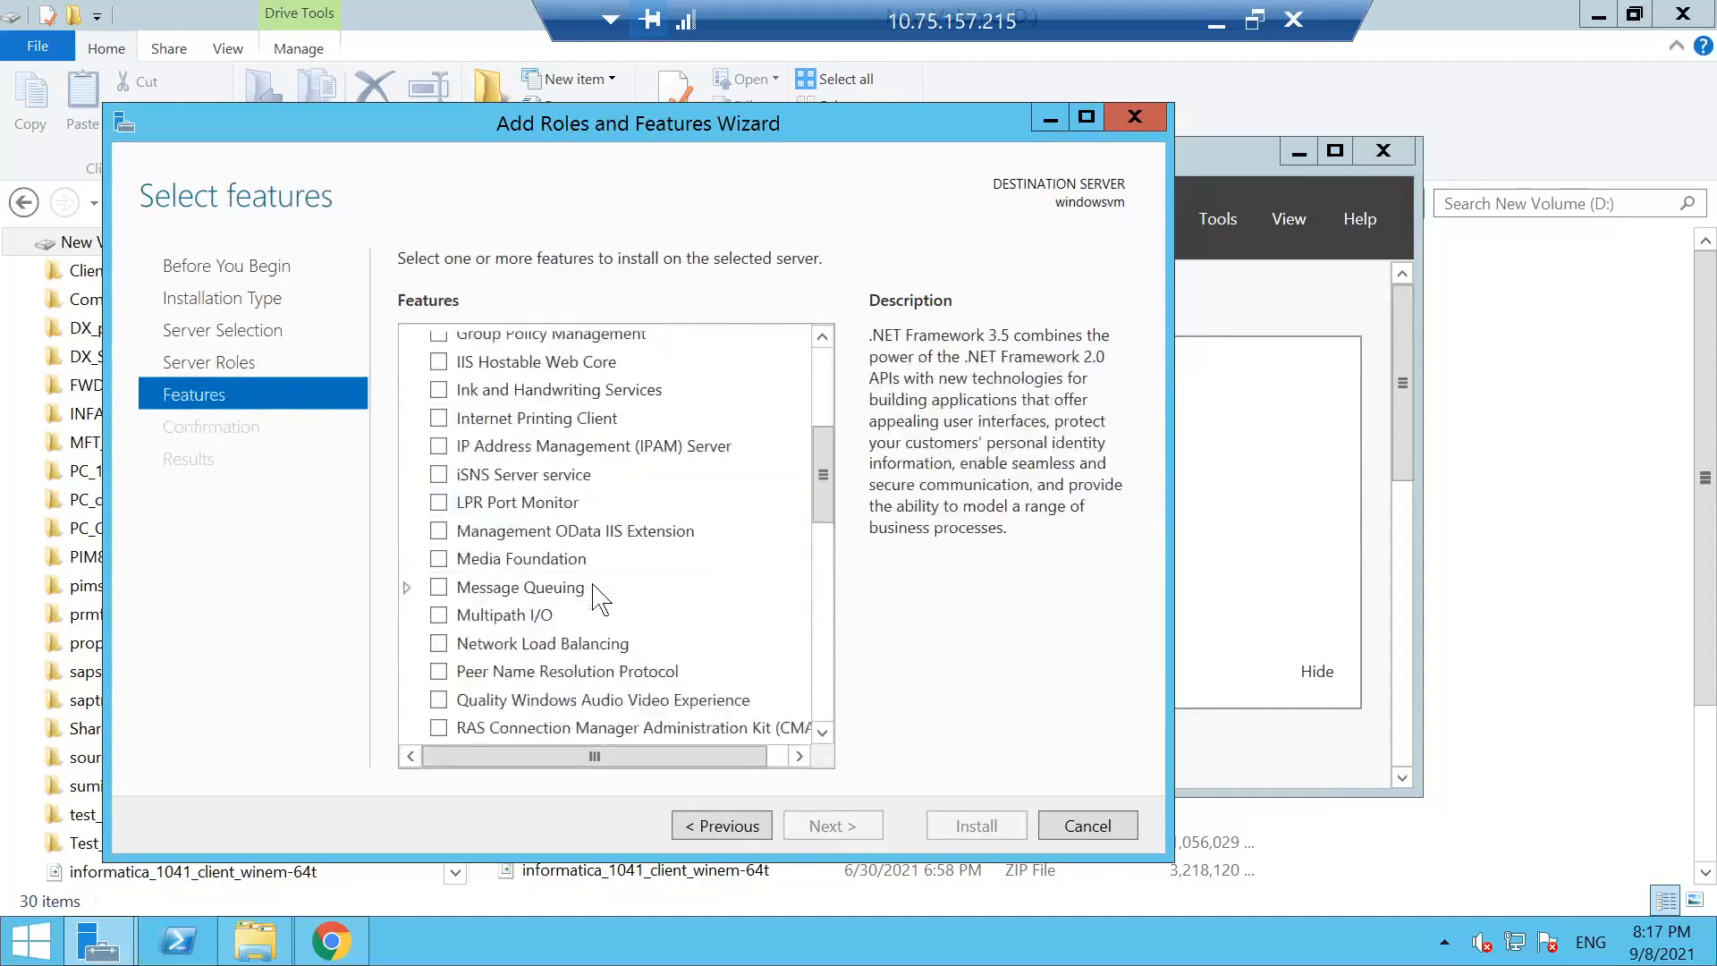
pyautogui.scroll(-2, 546, 644)
pyautogui.scroll(-1, 509, 655)
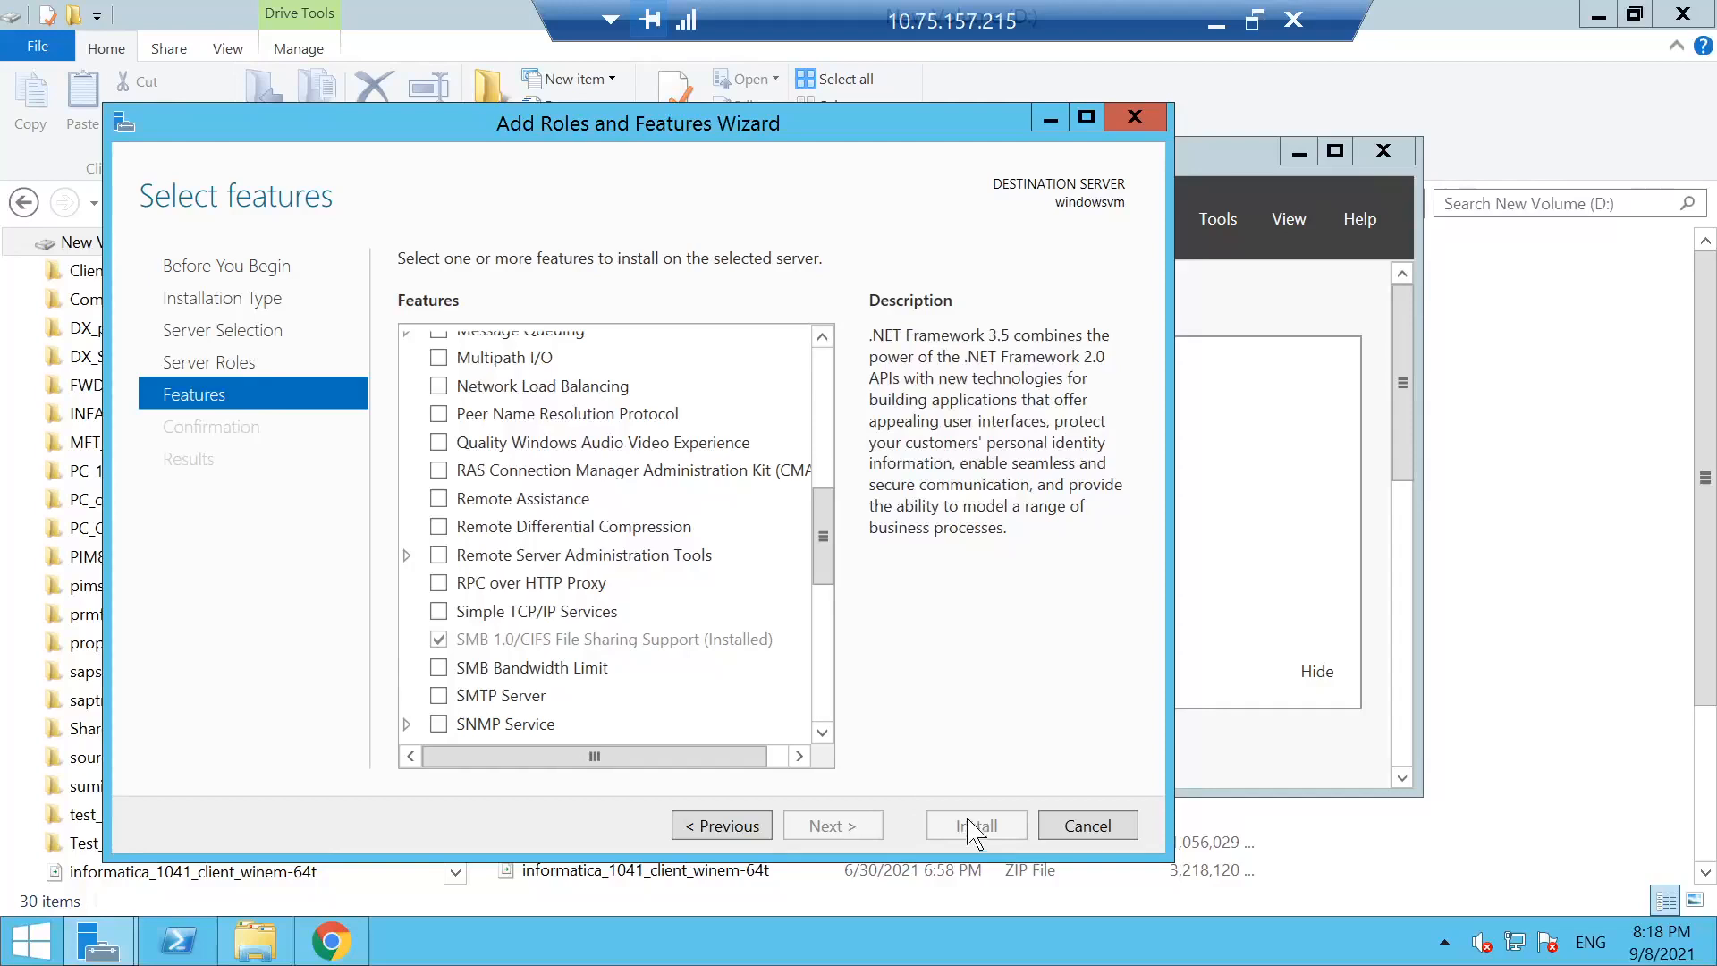
# - Close the Add Roles and Features Wizard and Server Manager, and open the MFT_SMB folder on the D: volume
pyautogui.click(1135, 117)
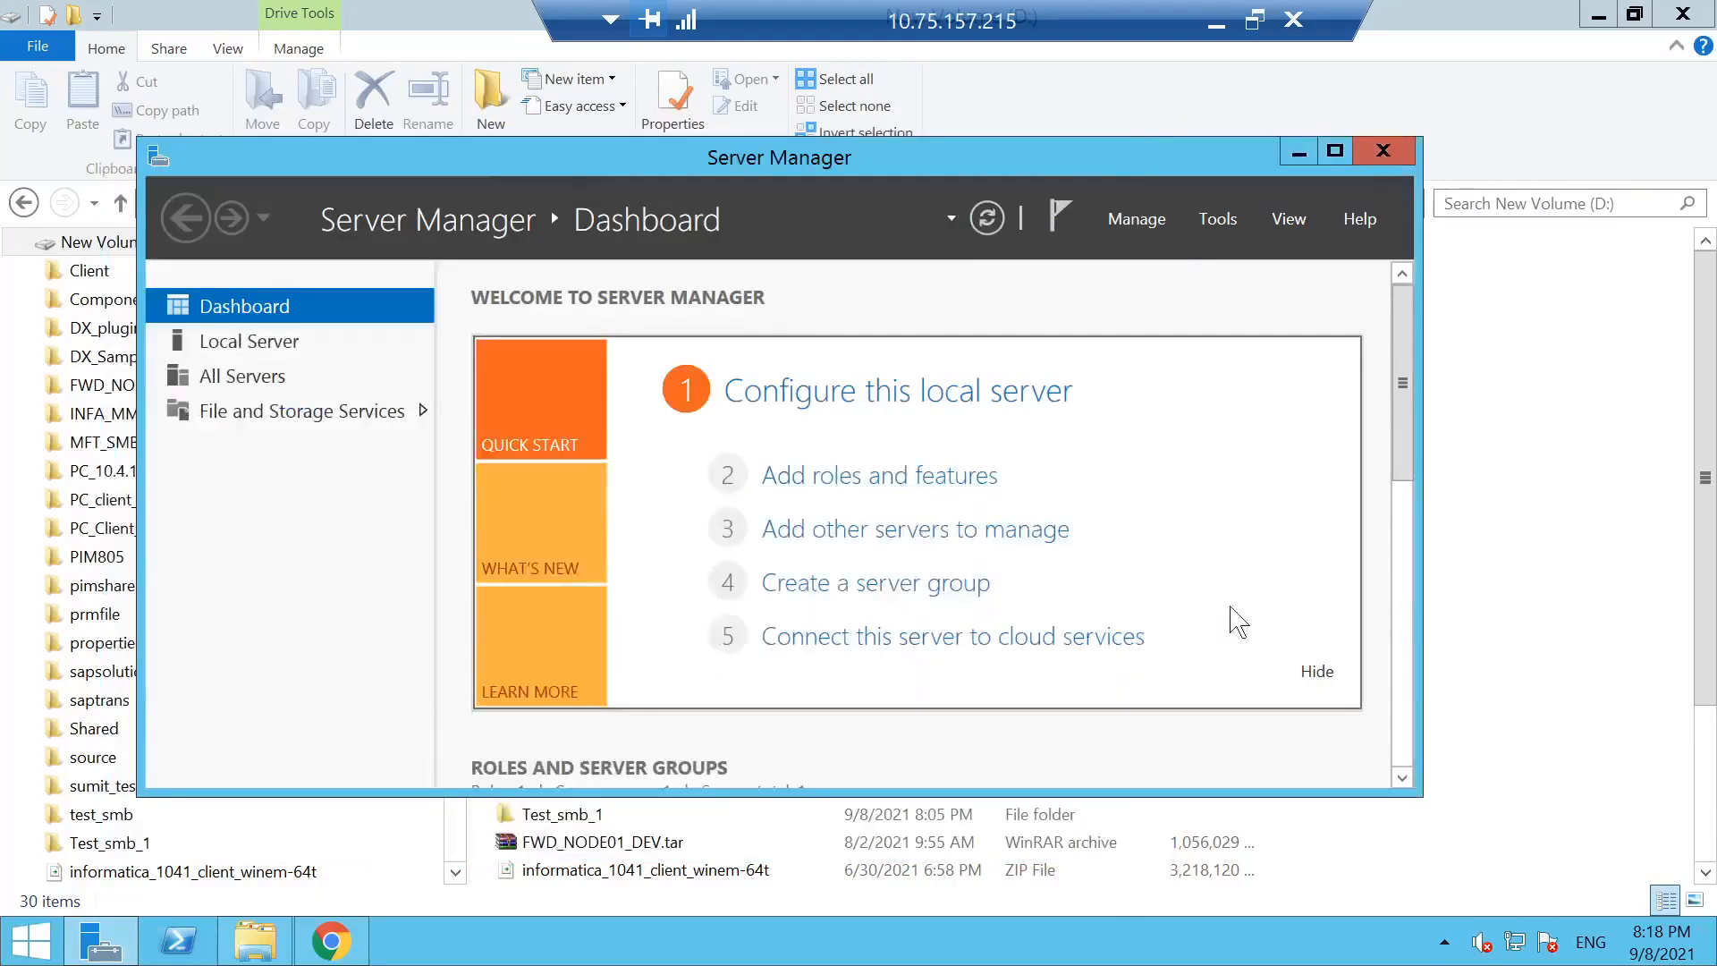
pyautogui.click(1386, 157)
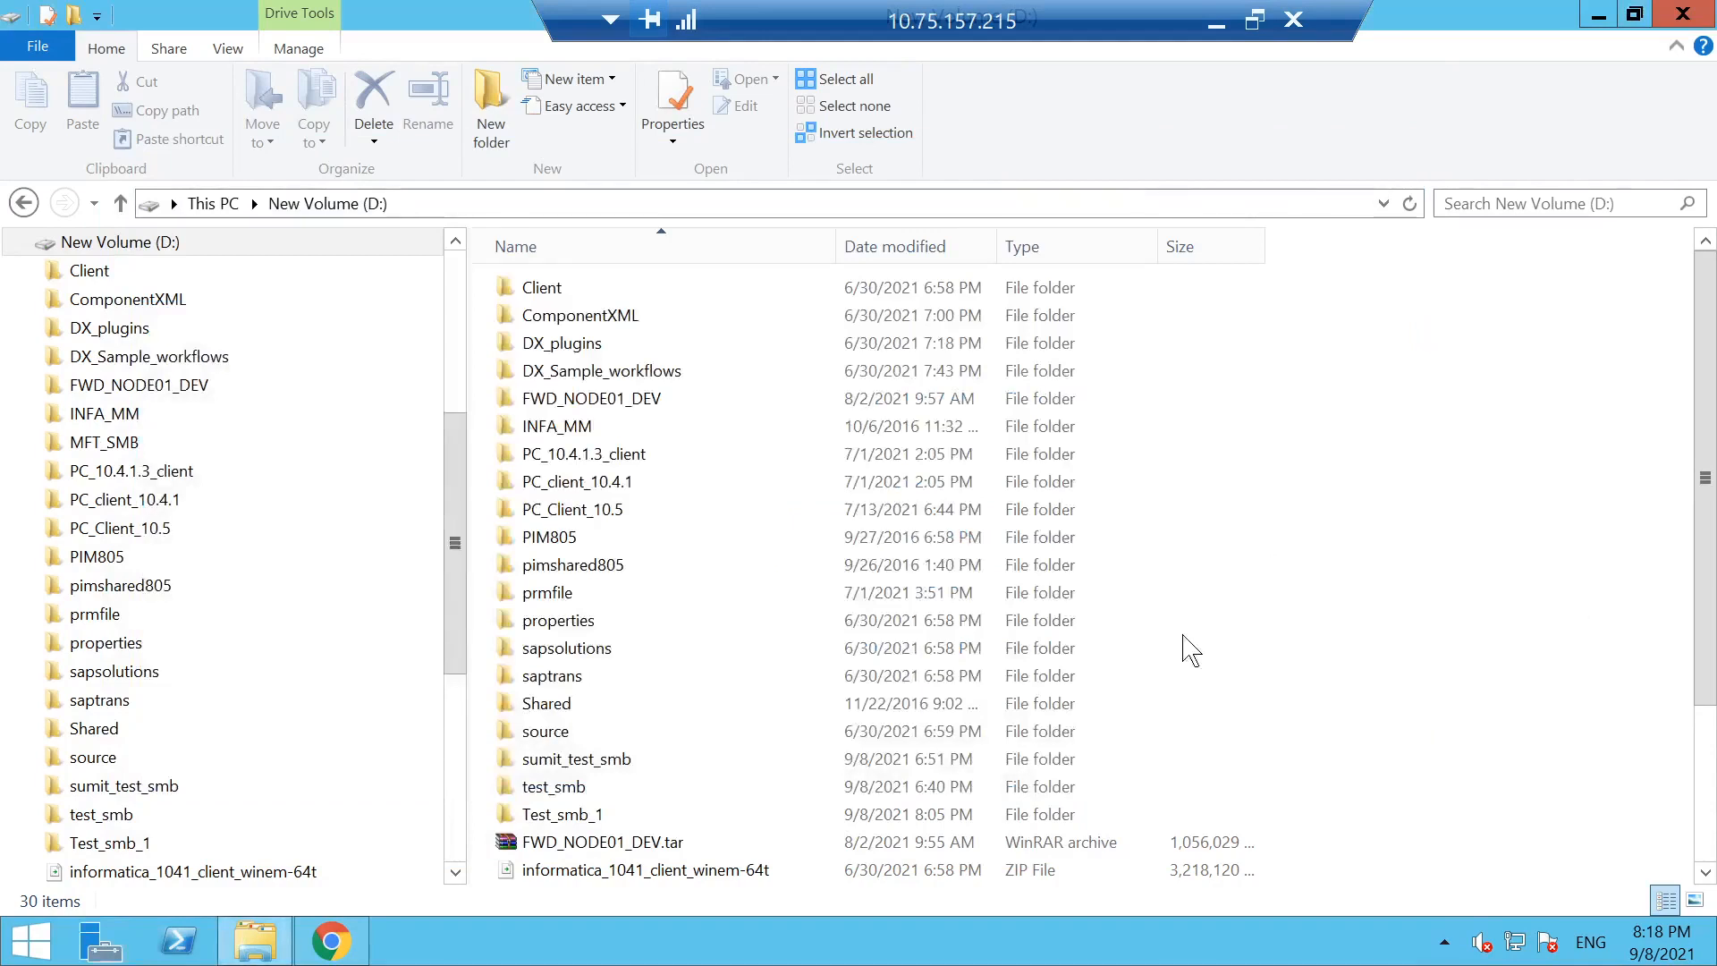
pyautogui.scroll(-3, 760, 715)
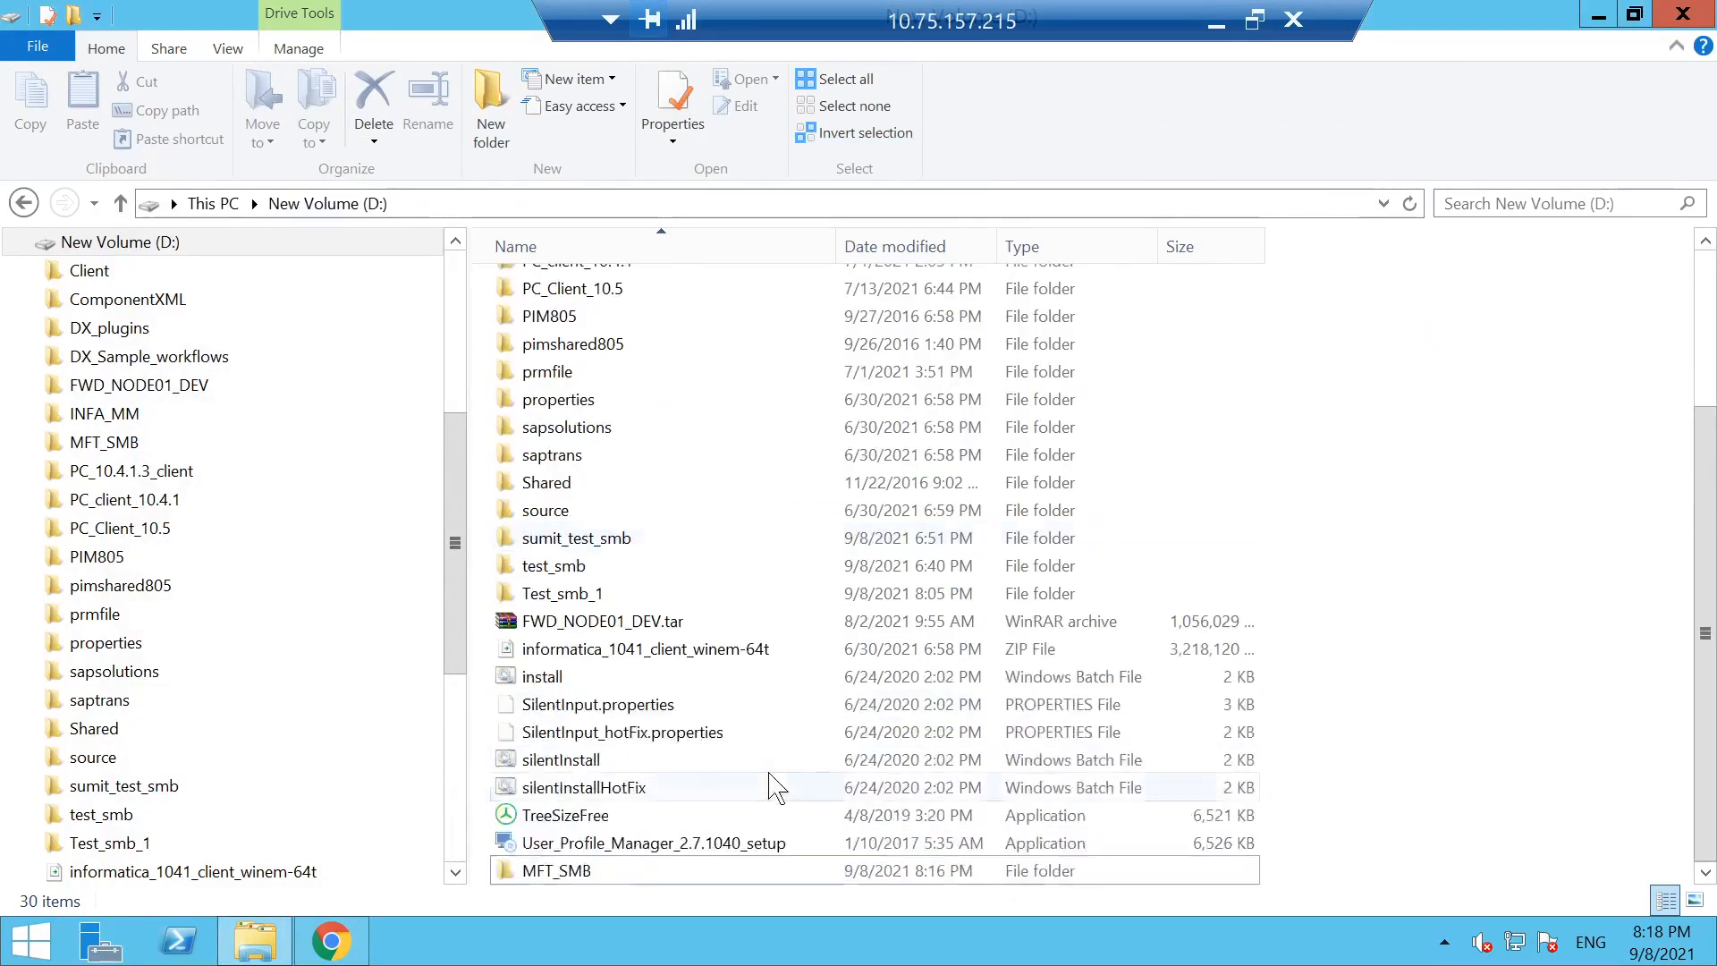
pyautogui.click(614, 872)
pyautogui.doubleClick(613, 872)
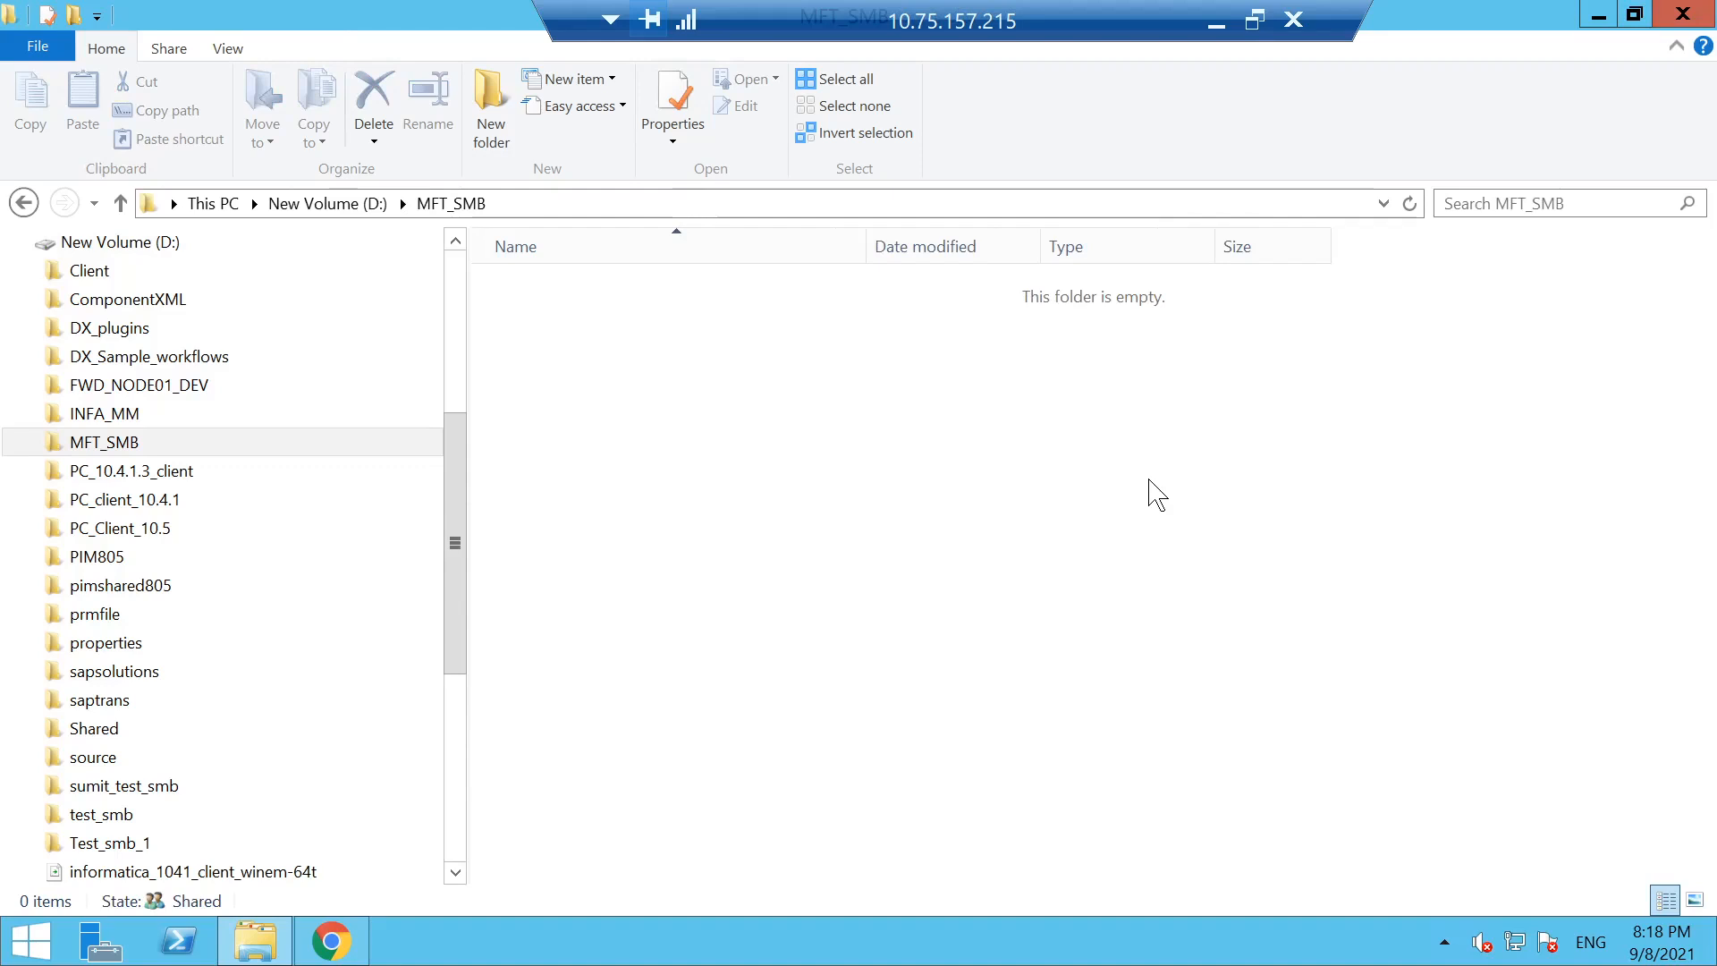
# - Switch to Informatica Managed File Transfer and add a network share named MFT_SMB with the description "MFT_SMB is for testing and demo purposes"
pyautogui.click(1255, 20)
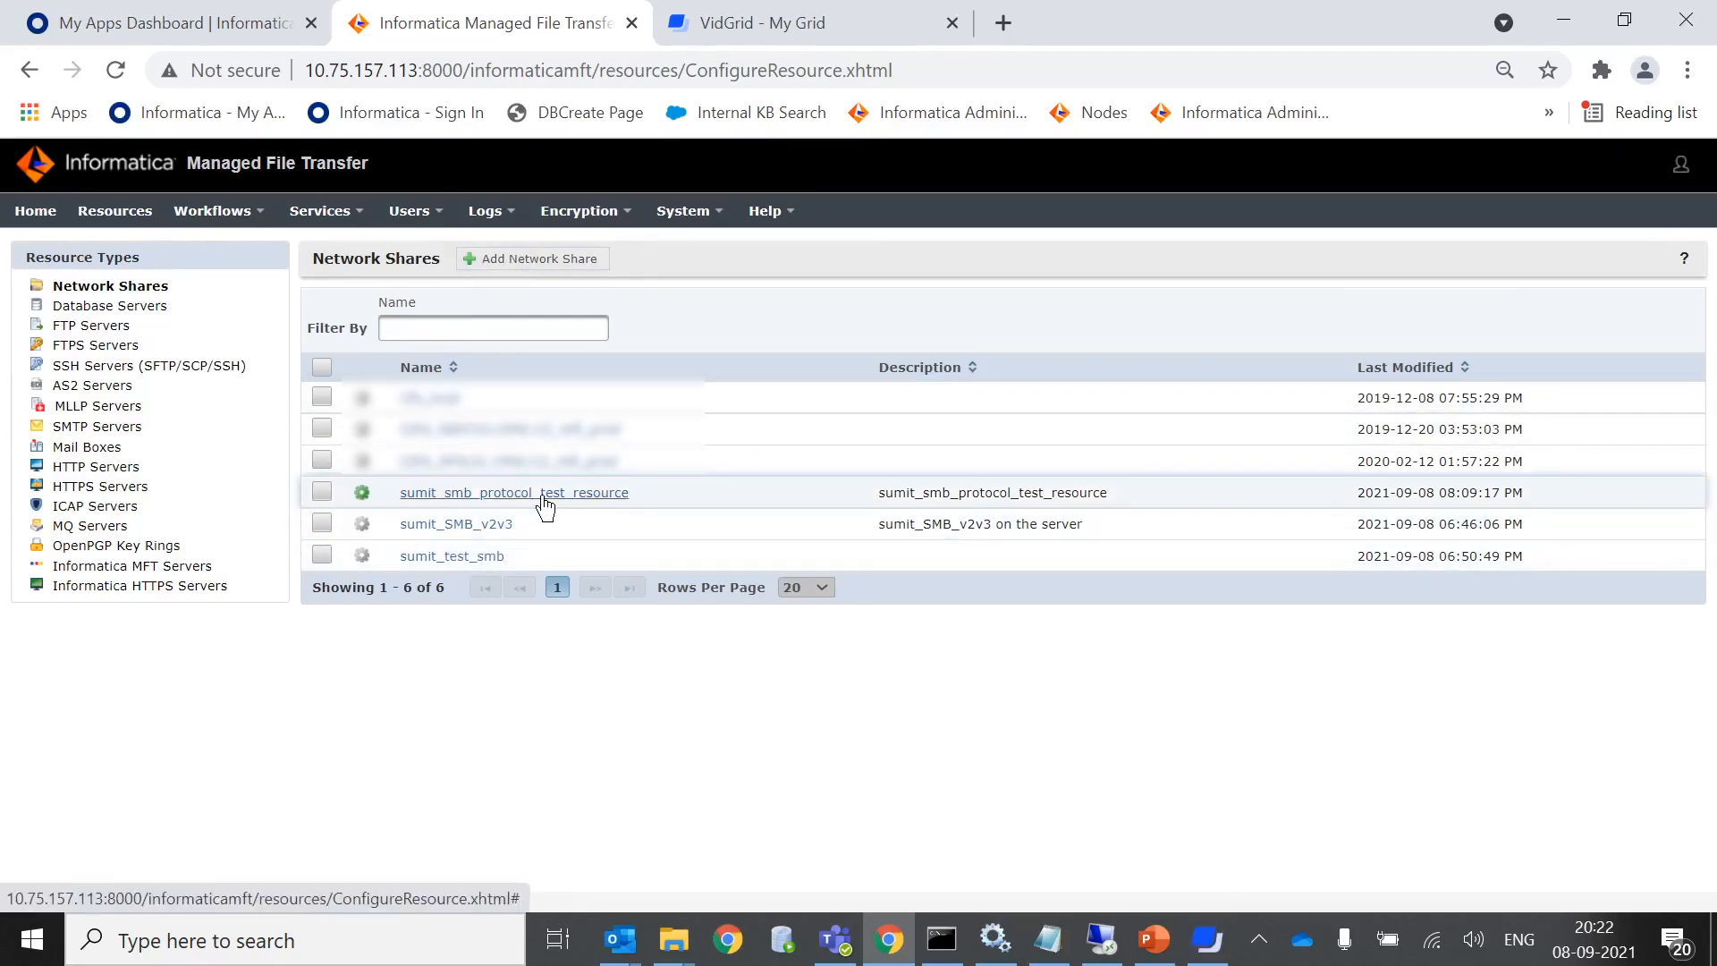
pyautogui.click(537, 265)
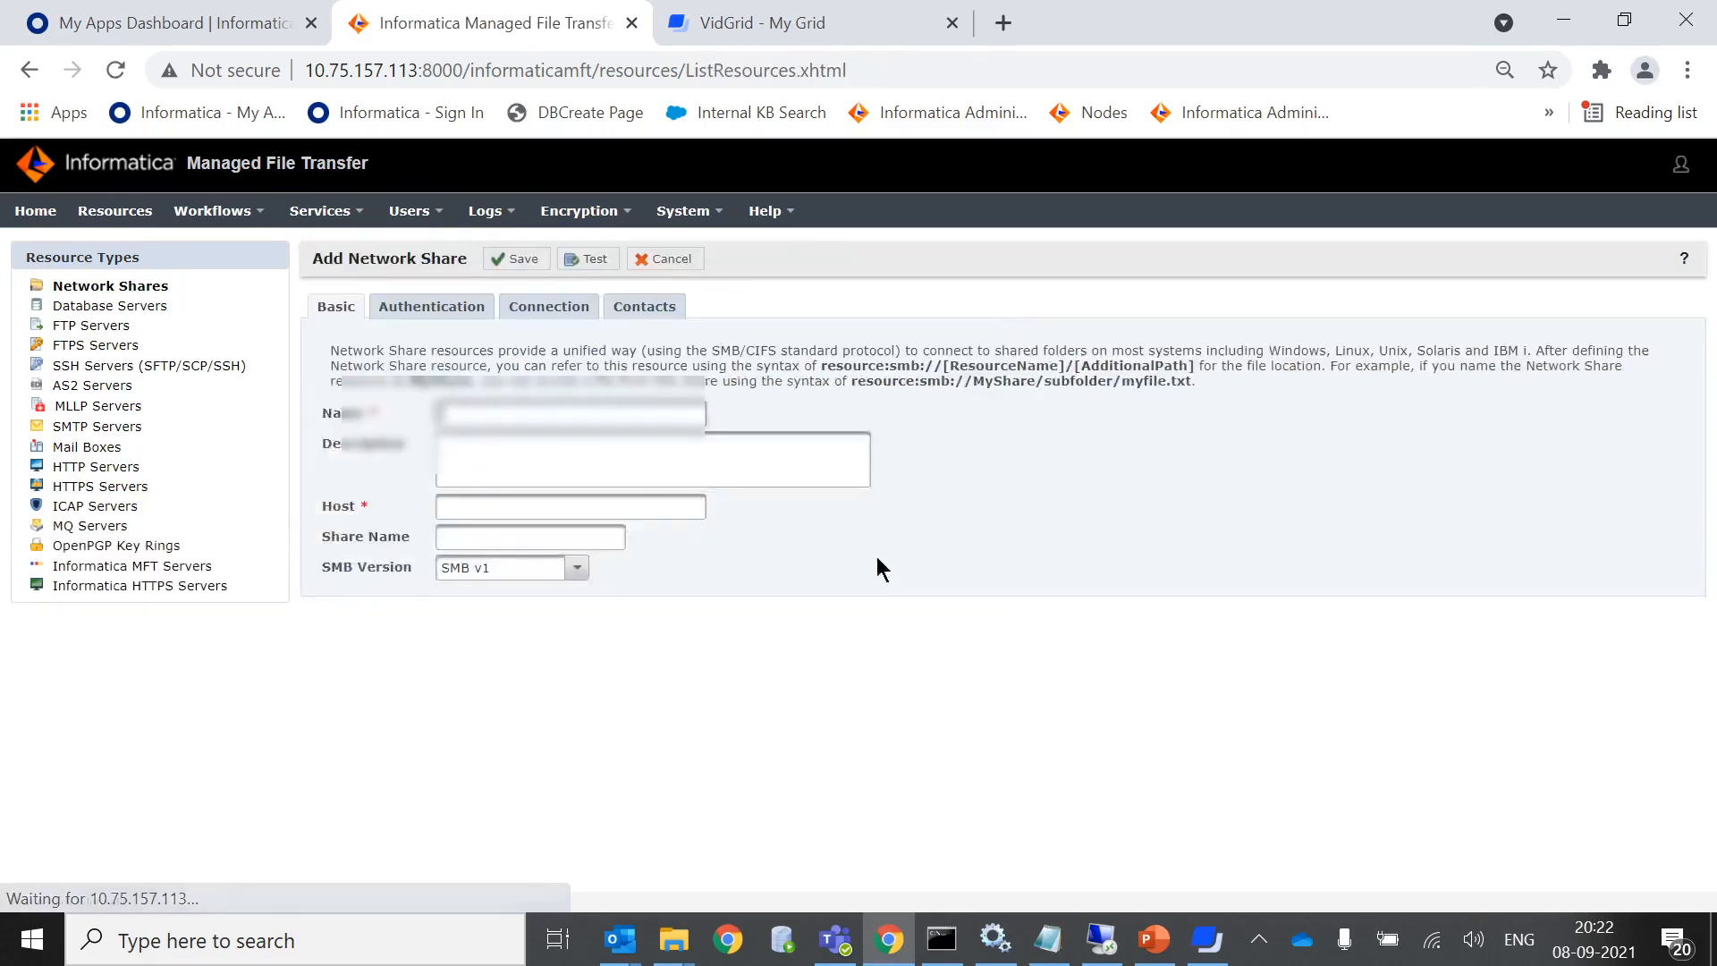
pyautogui.click(1191, 481)
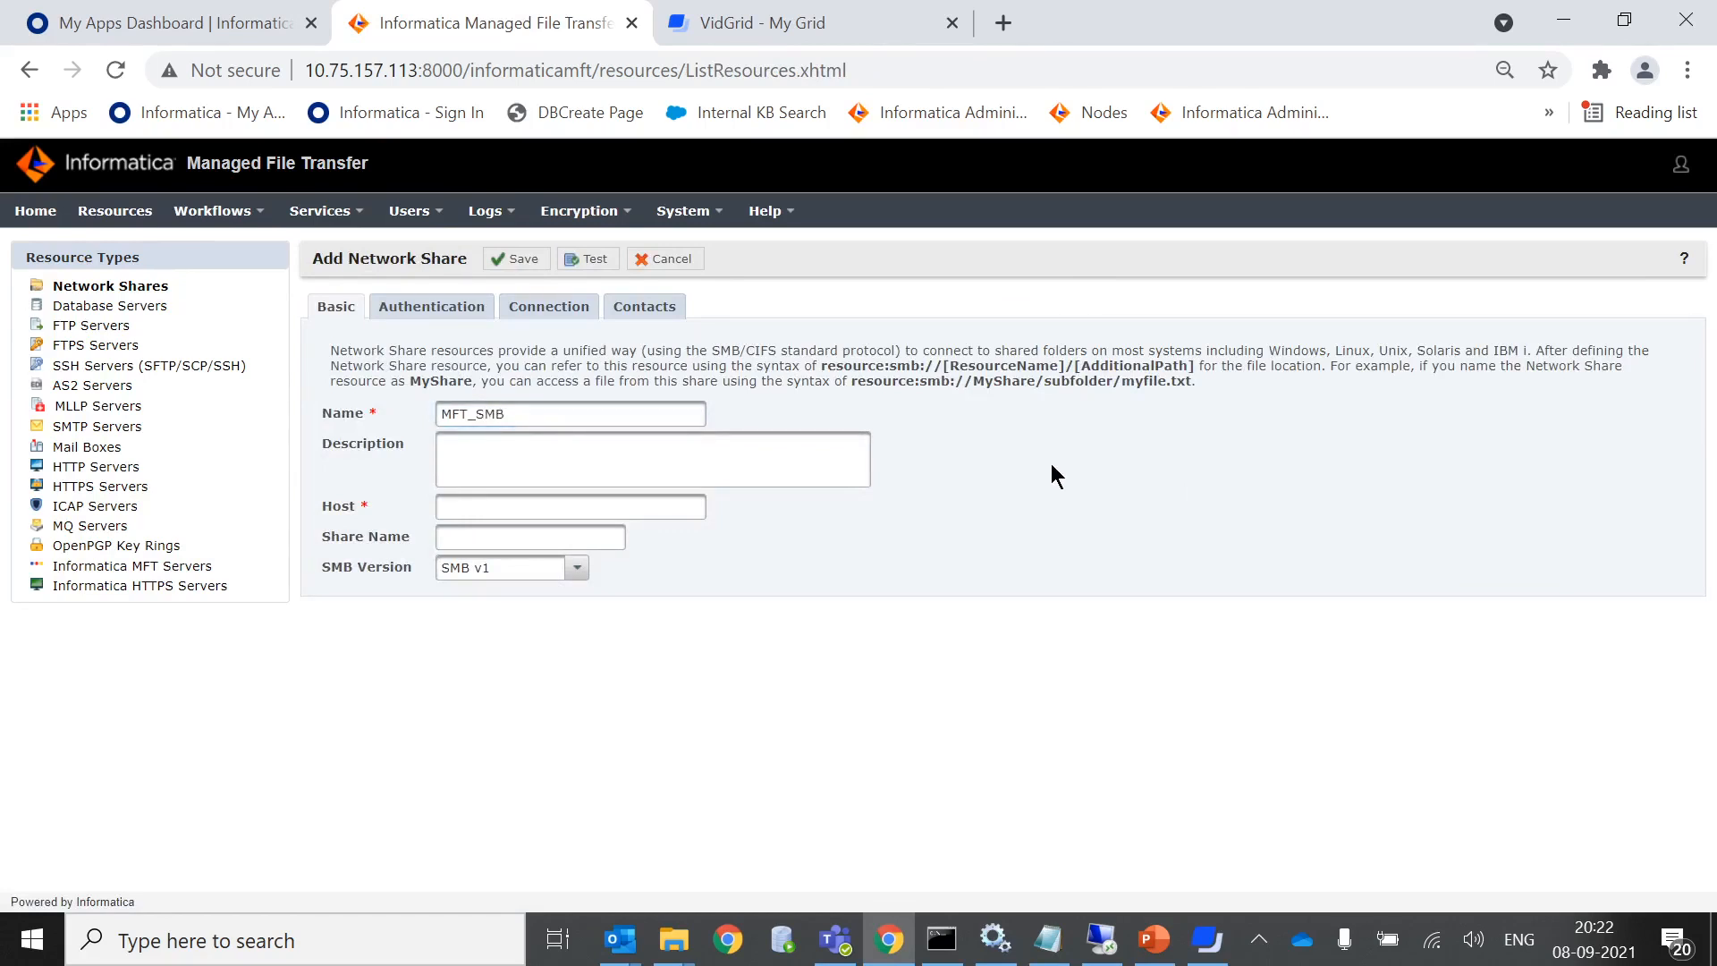
pyautogui.moveTo(514, 414); pyautogui.dragTo(418, 431)
pyautogui.hotkey('ctrl', 'c')
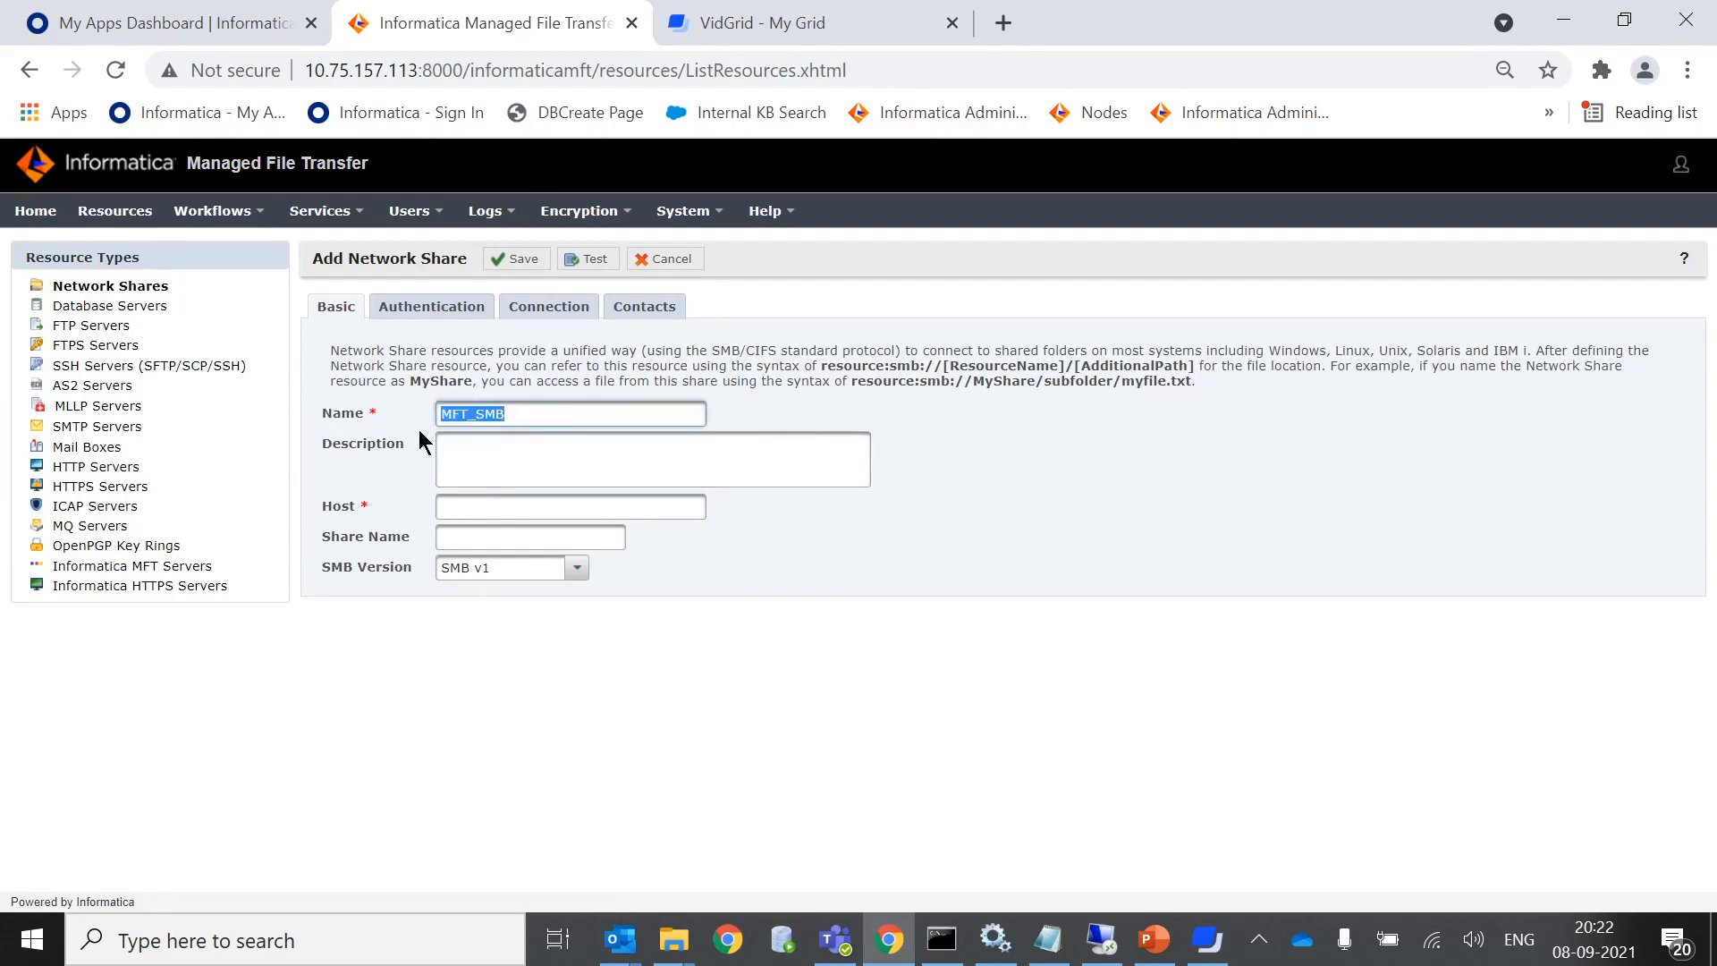
pyautogui.click(592, 476)
pyautogui.hotkey('ctrl', 'v')
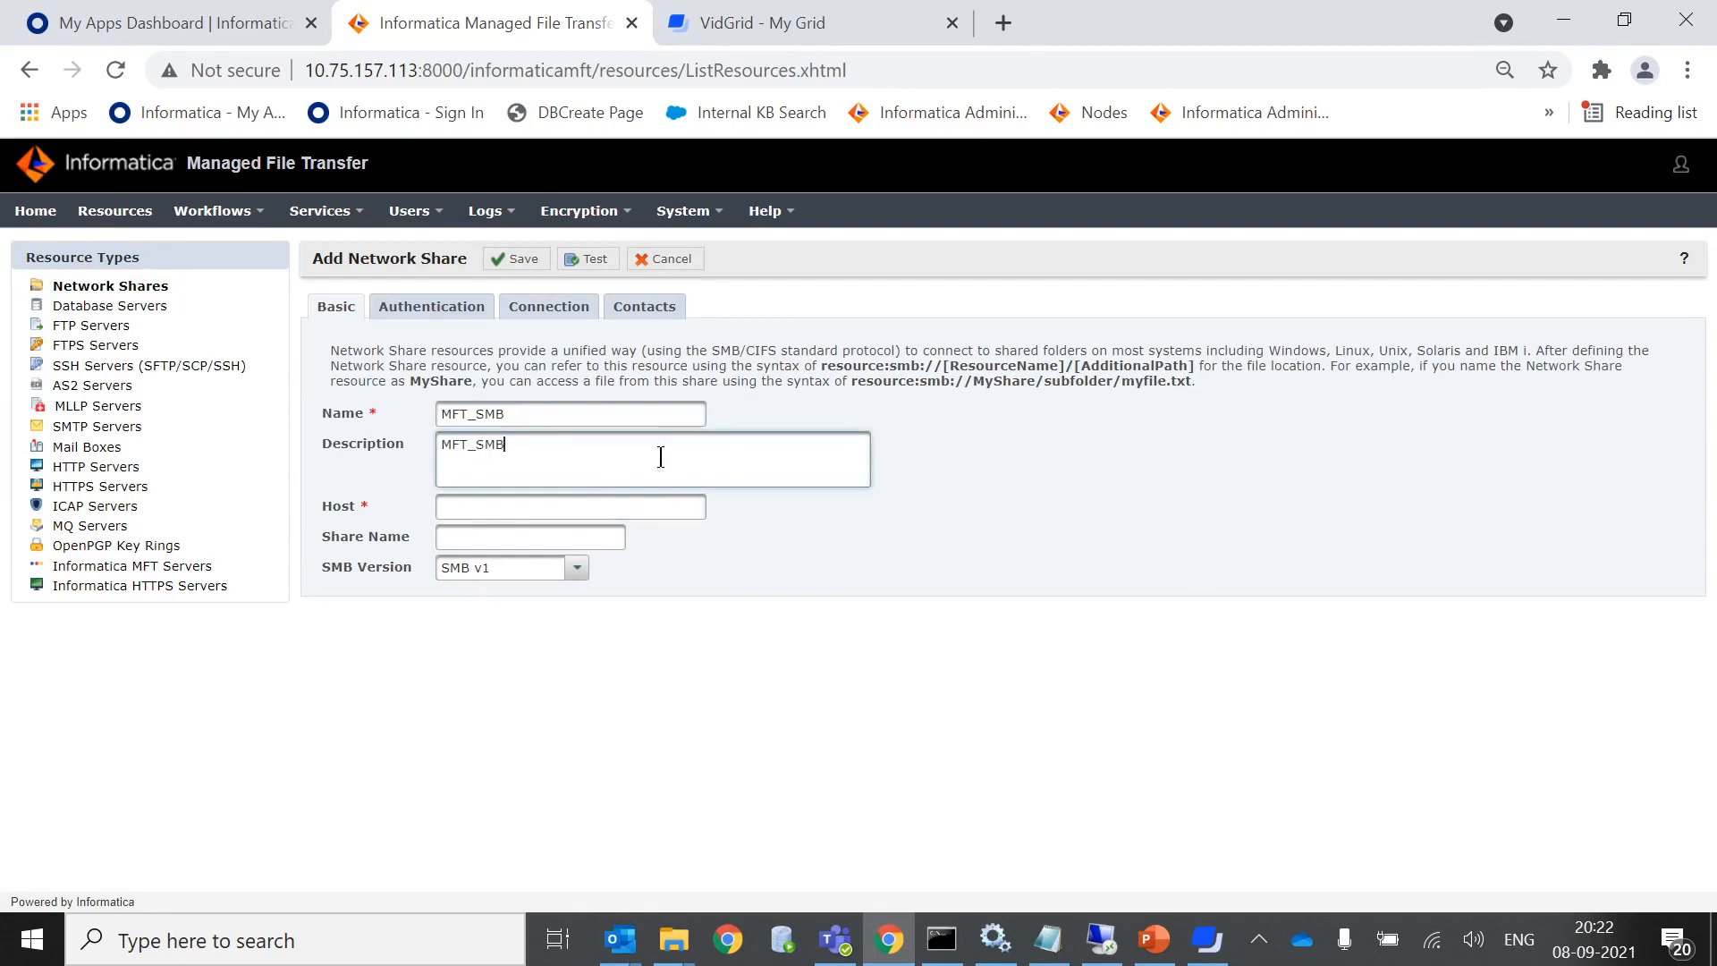
pyautogui.click(472, 508)
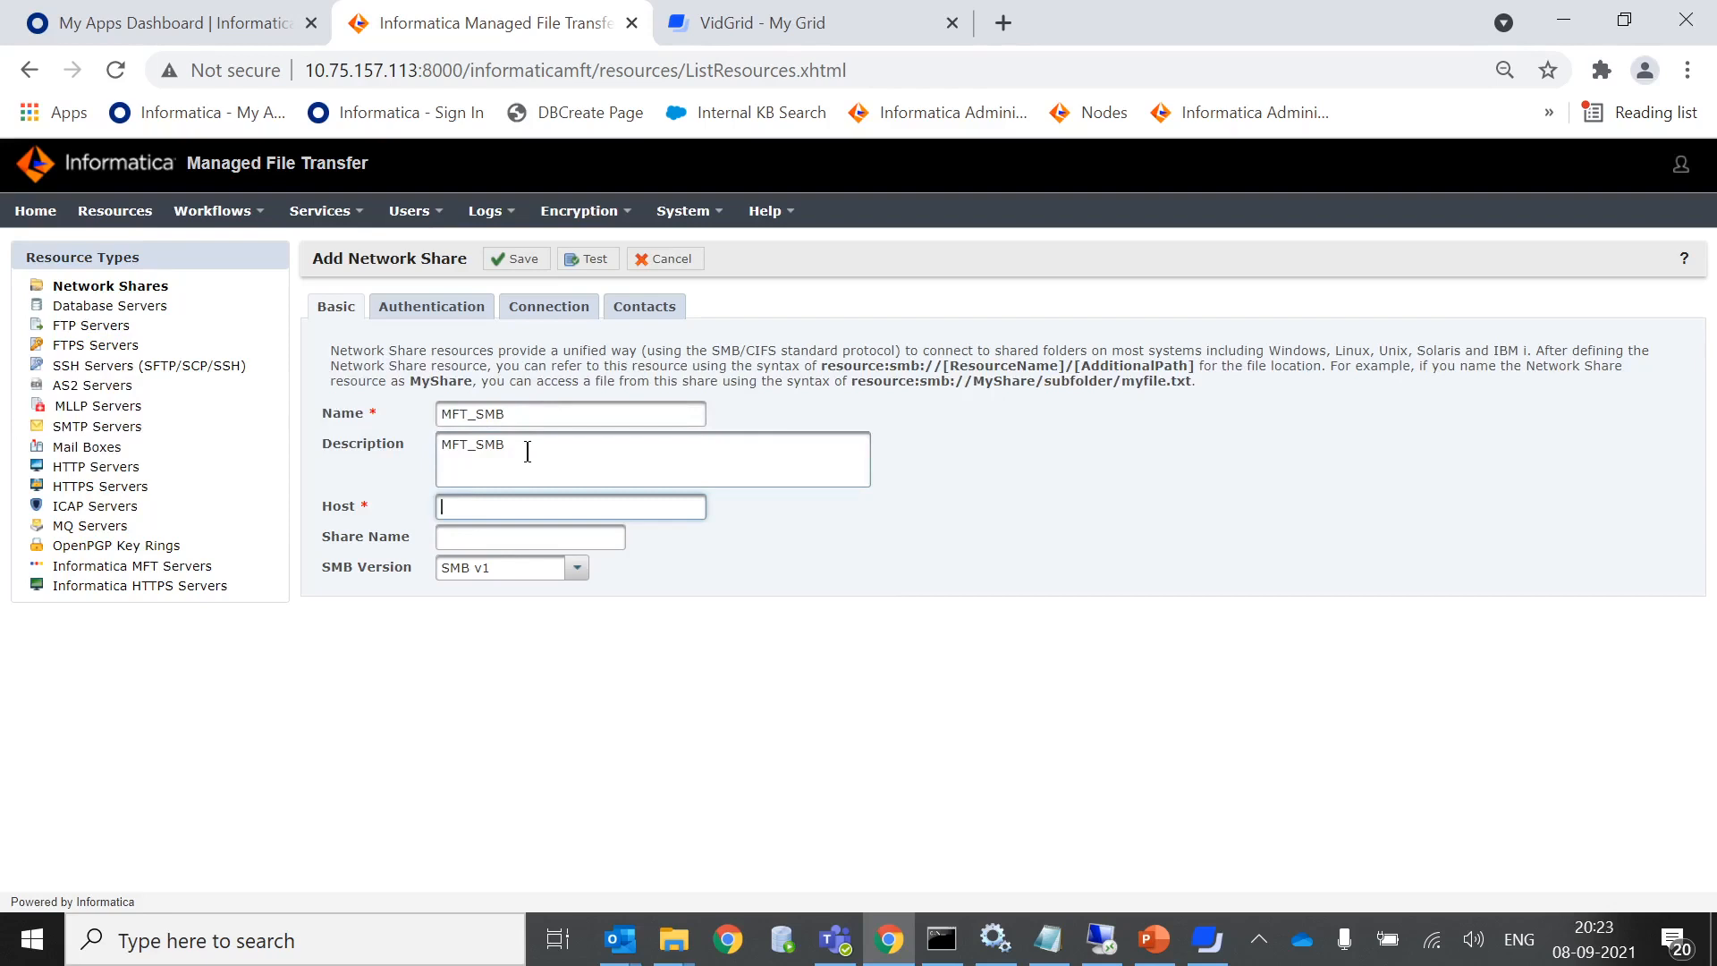
pyautogui.click(577, 467)
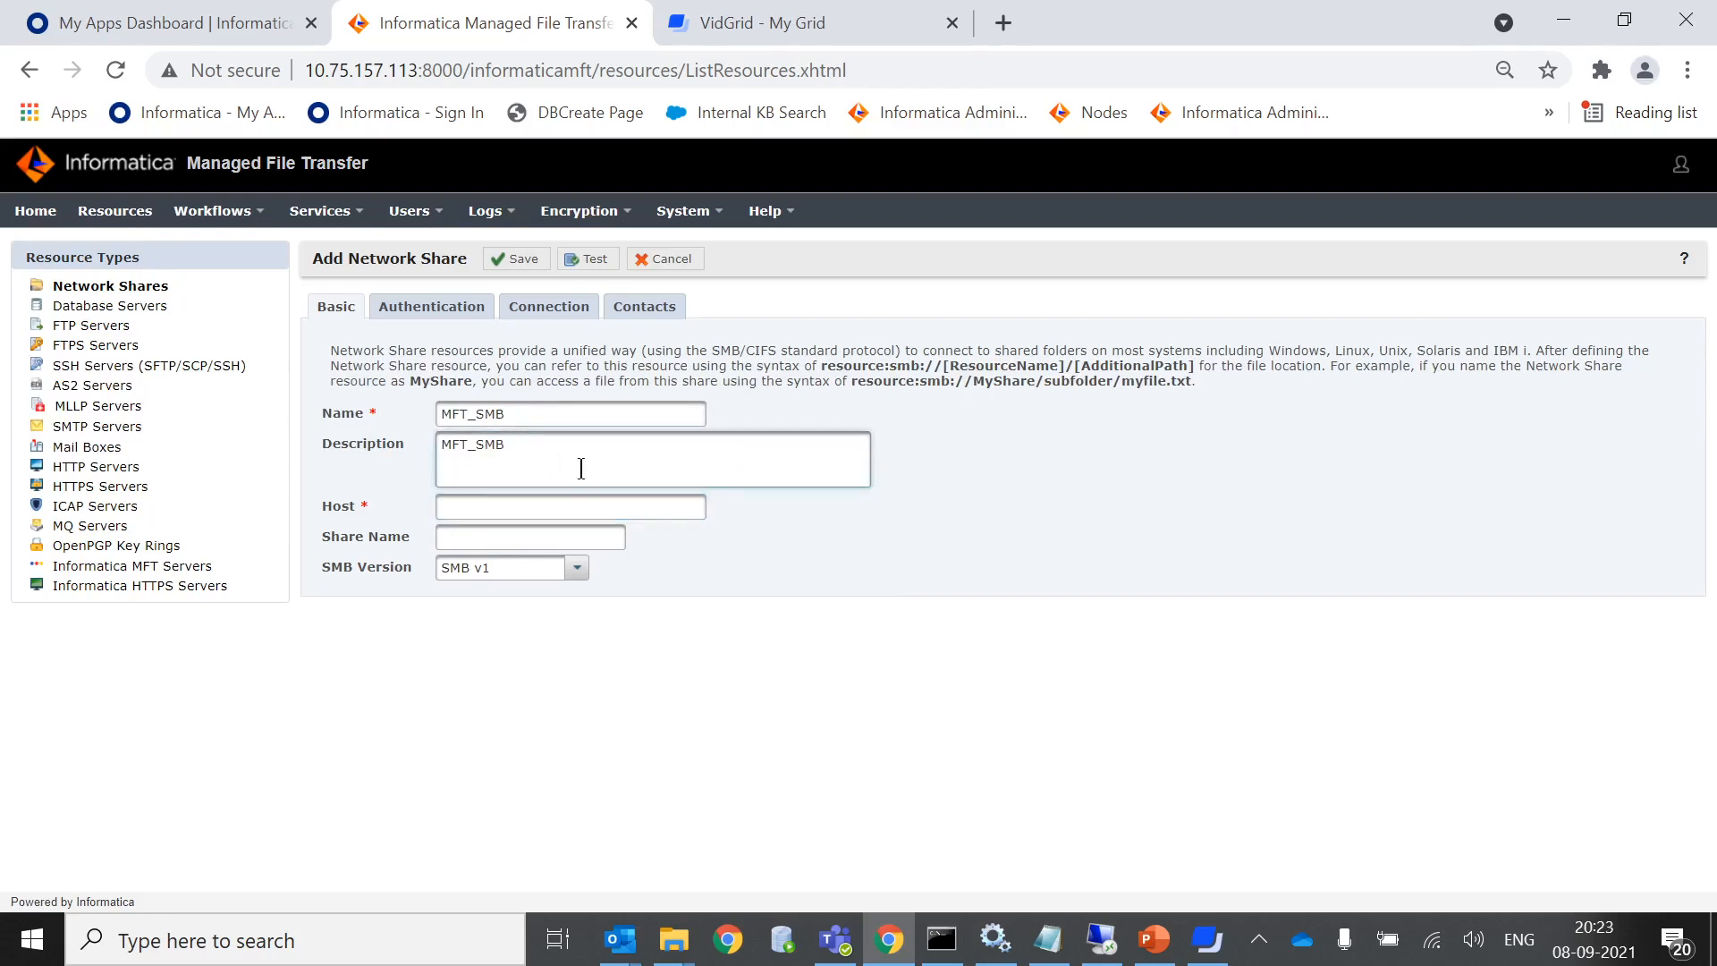
pyautogui.write('is for testing and demo purposes')
# - Check the server's IP address in the remote desktop session and set the network share's host to 10.75.157.215
pyautogui.click(508, 515)
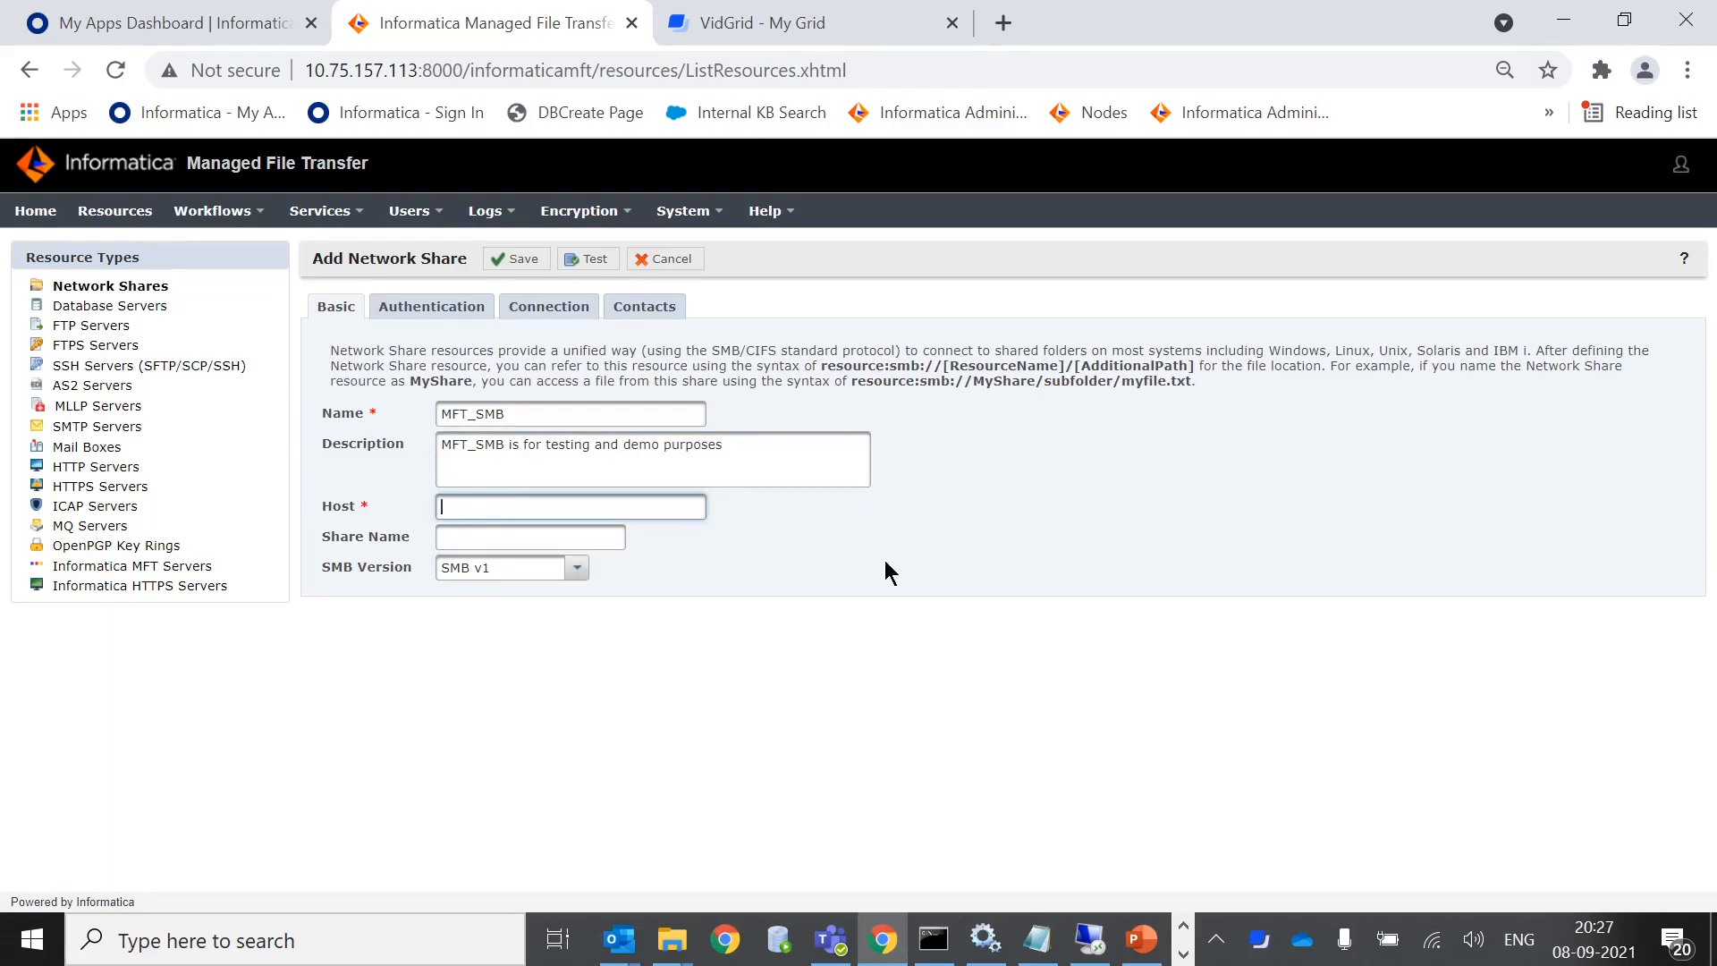
pyautogui.click(1106, 932)
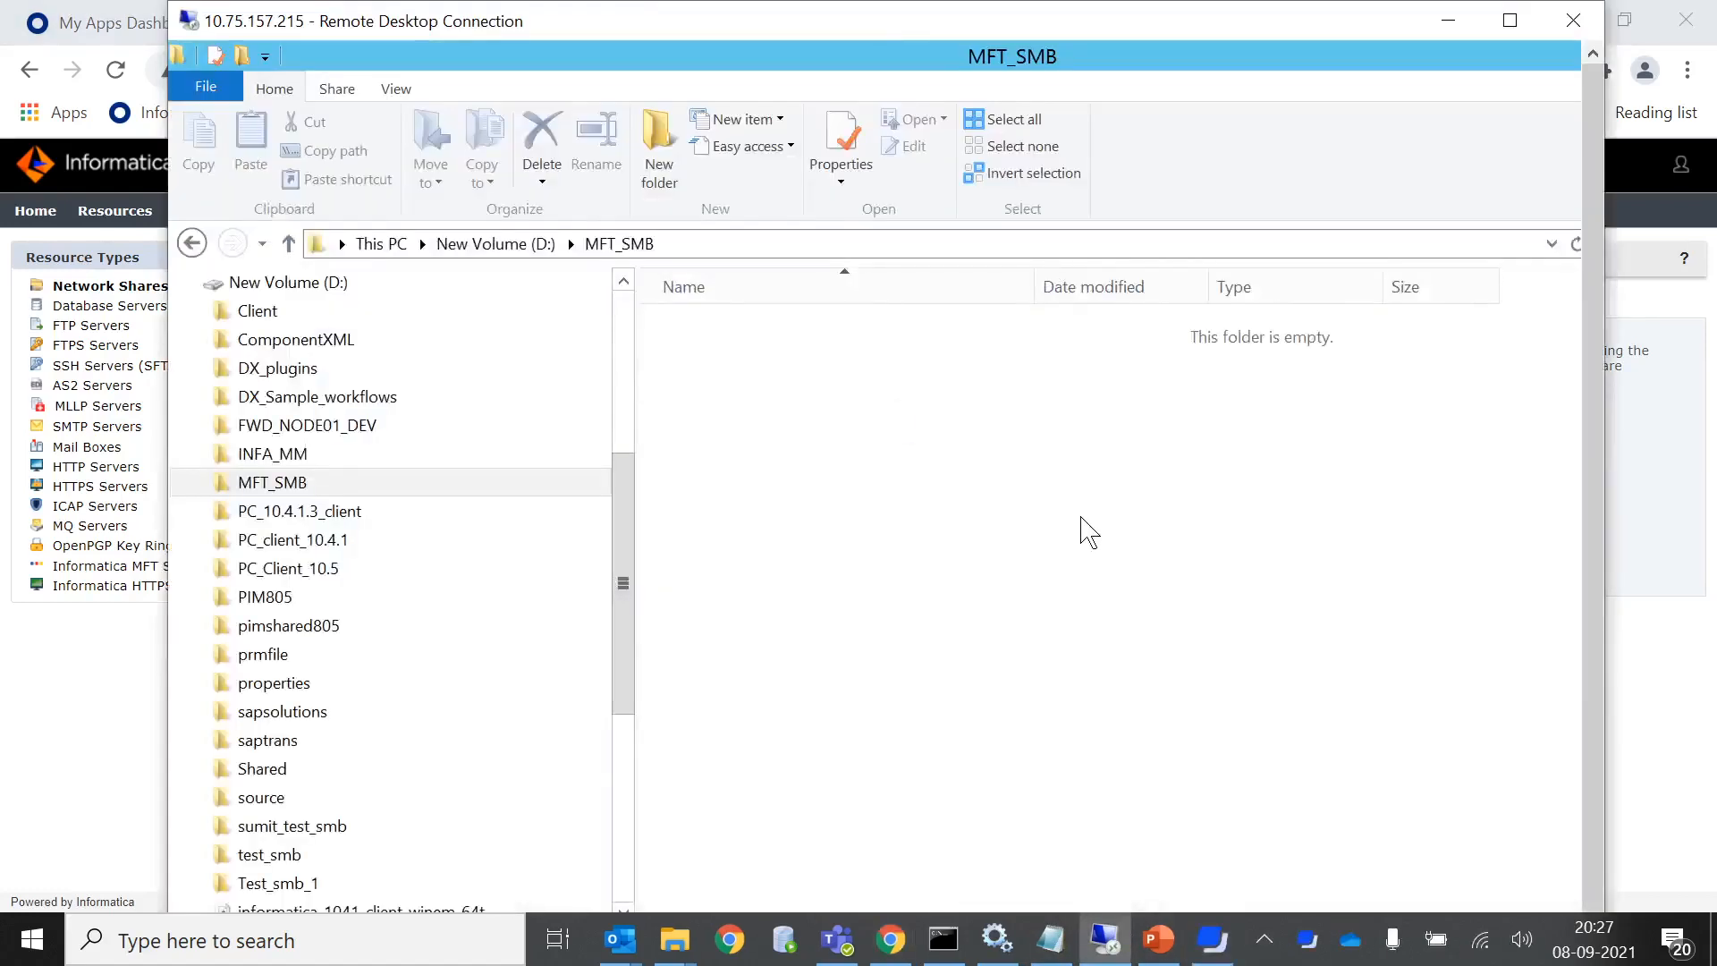
pyautogui.click(1449, 19)
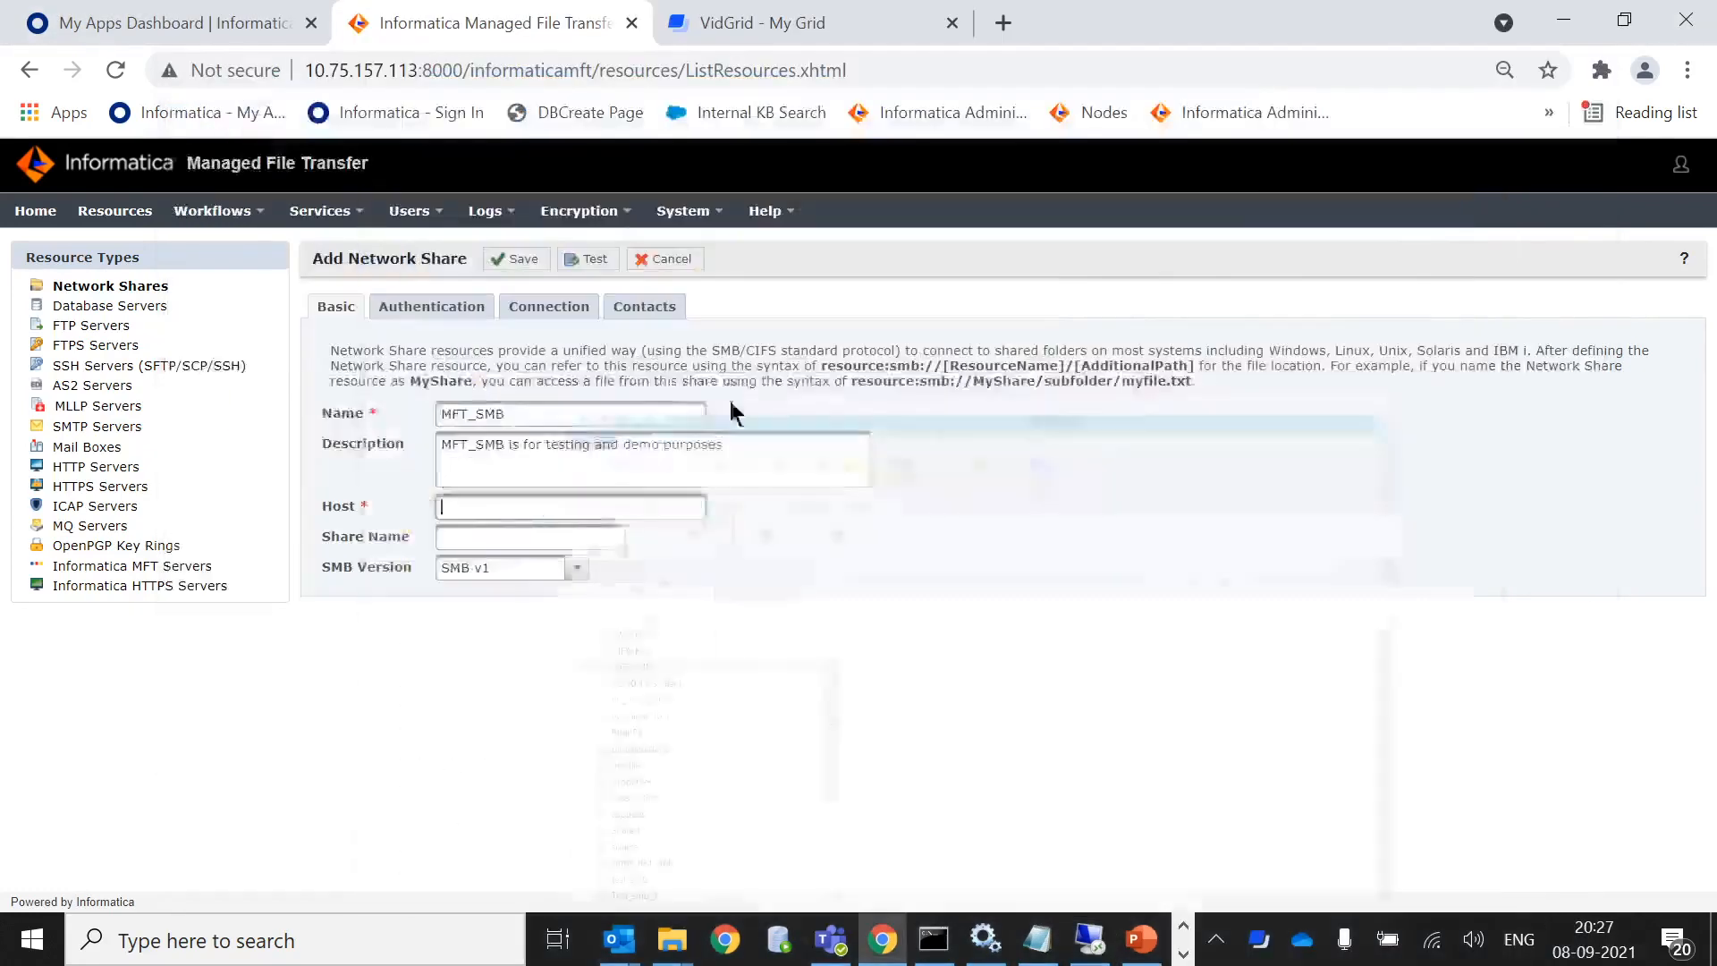
pyautogui.click(496, 509)
pyautogui.write('10.7')
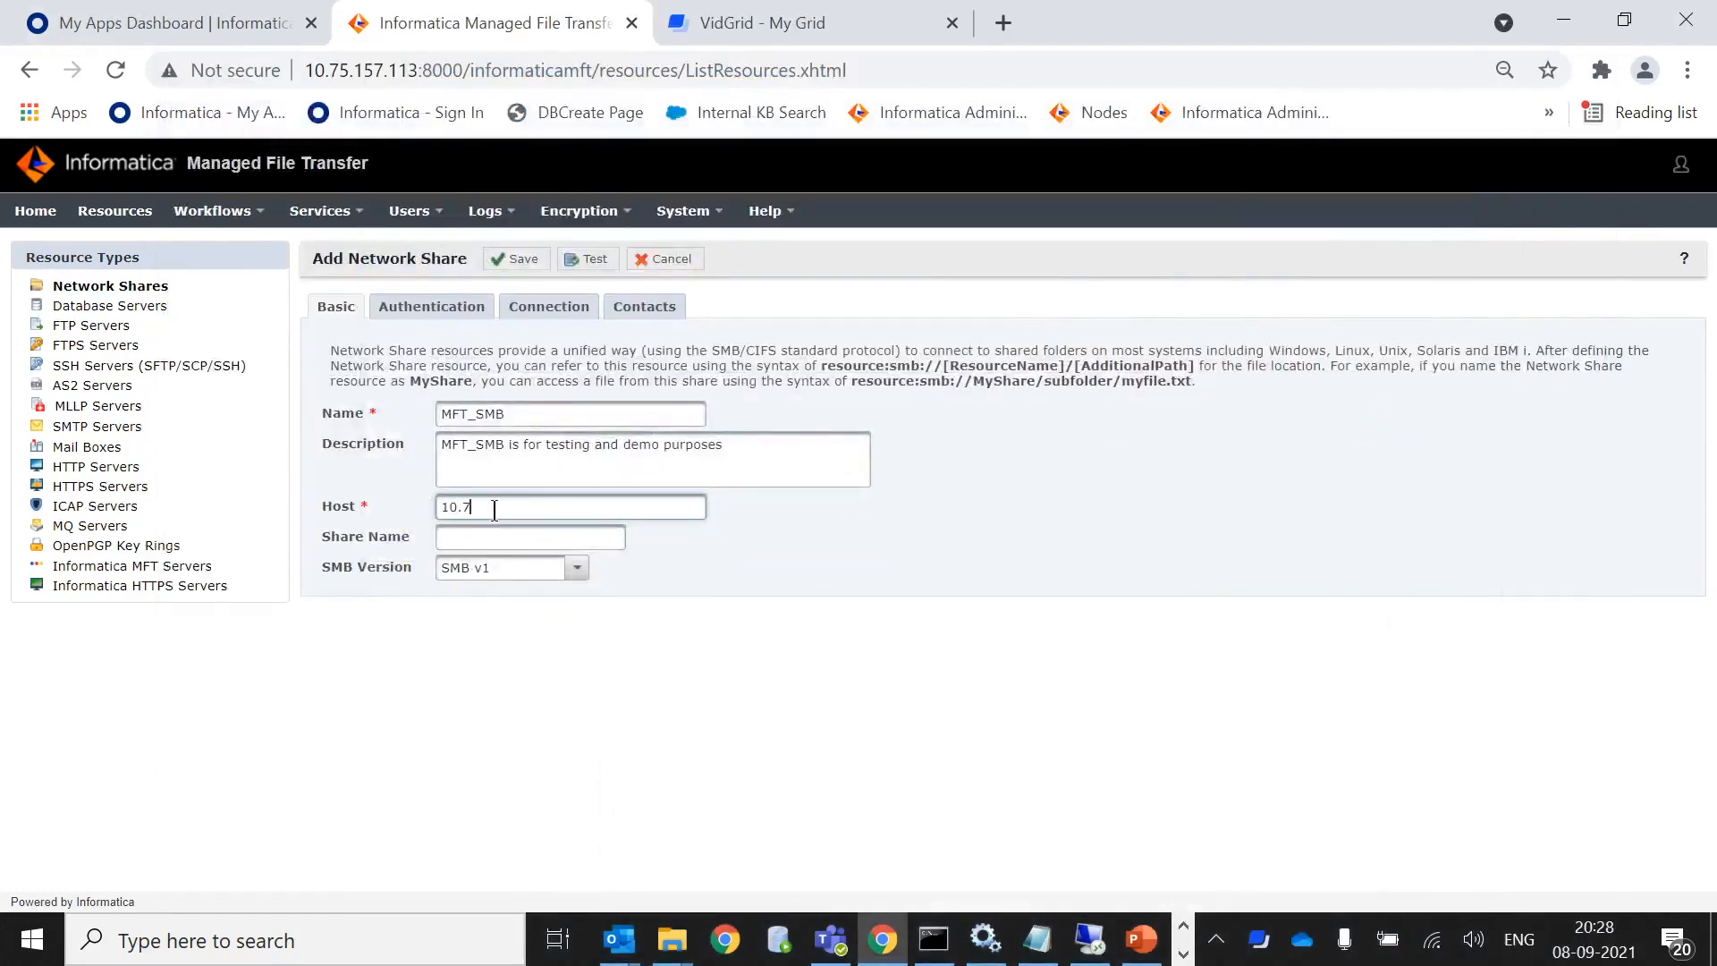
pyautogui.write('5.157.215')
# - Check the shared folder's name on the remote server, set the share name to MFT_SMB and choose SMB v2 or v3 as the version
pyautogui.click(523, 539)
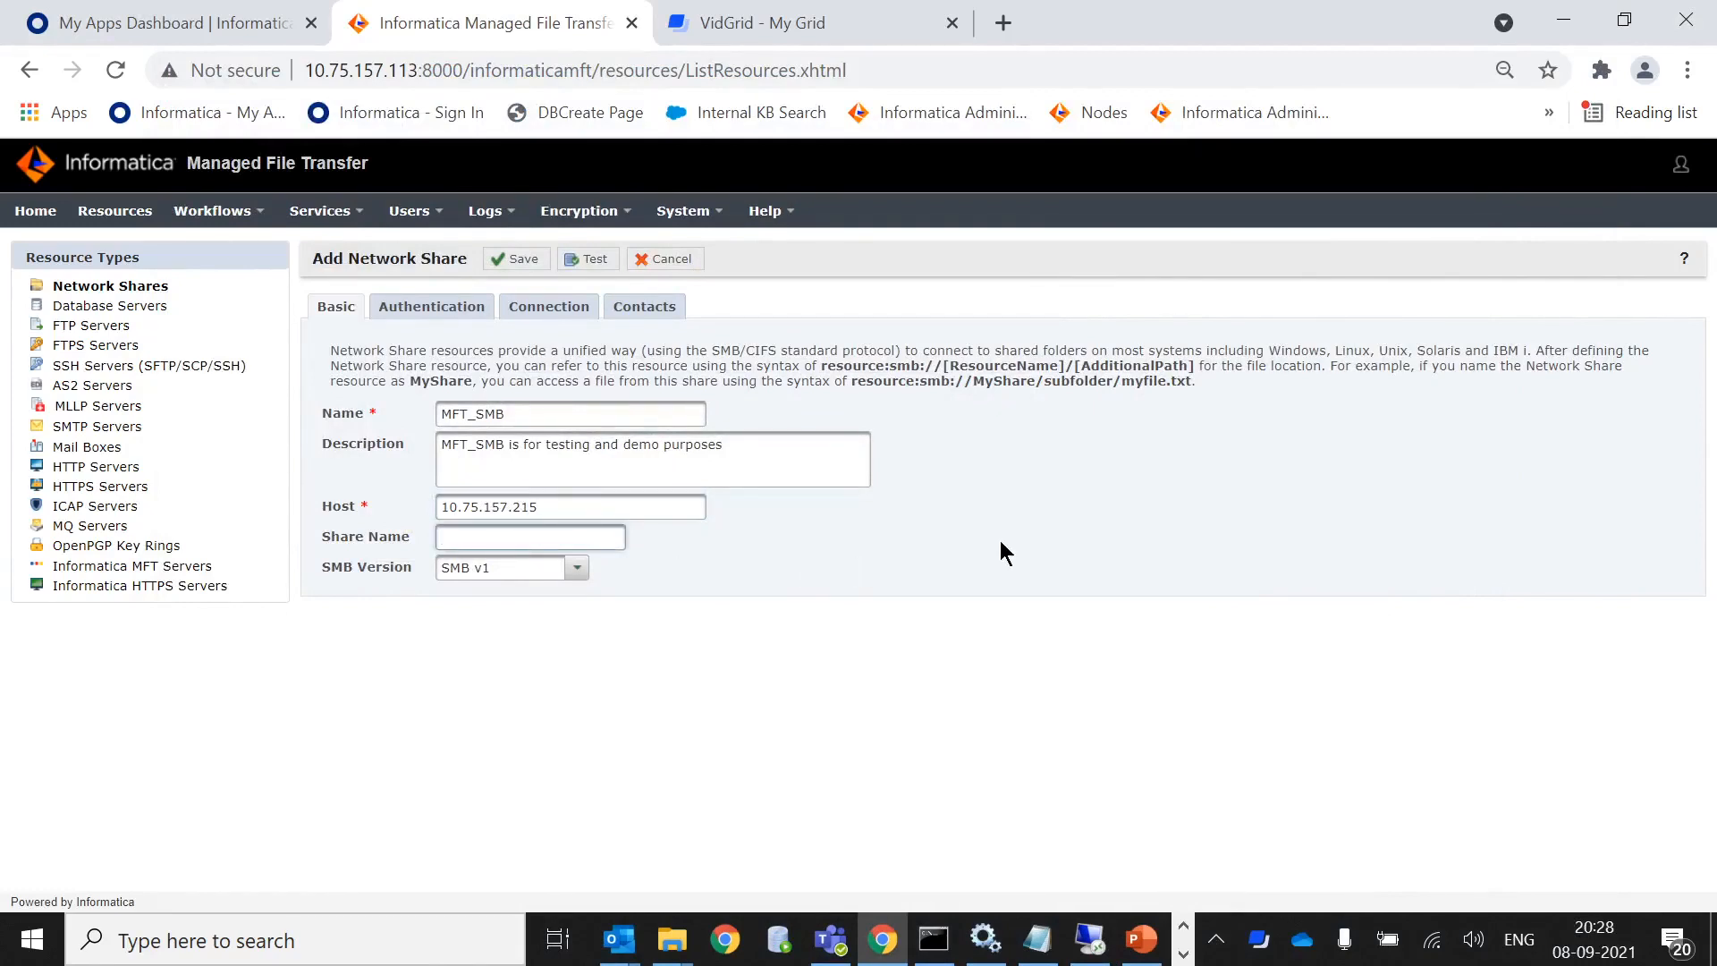
pyautogui.click(1089, 939)
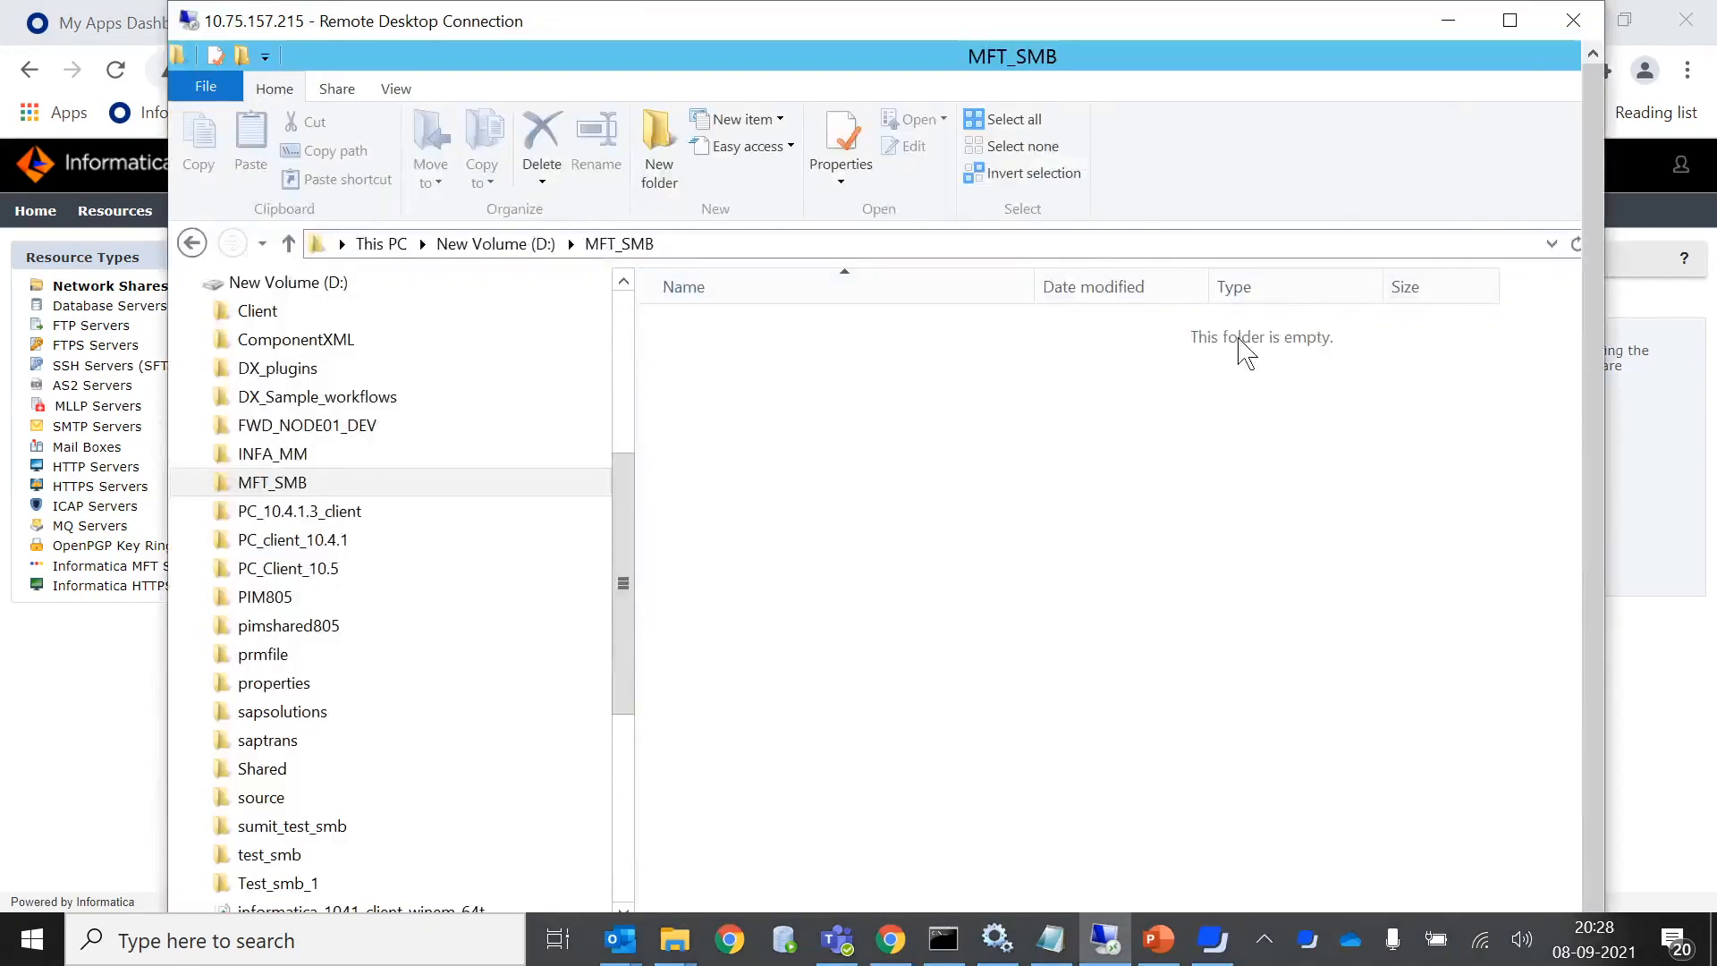
pyautogui.click(1449, 20)
pyautogui.write('M')
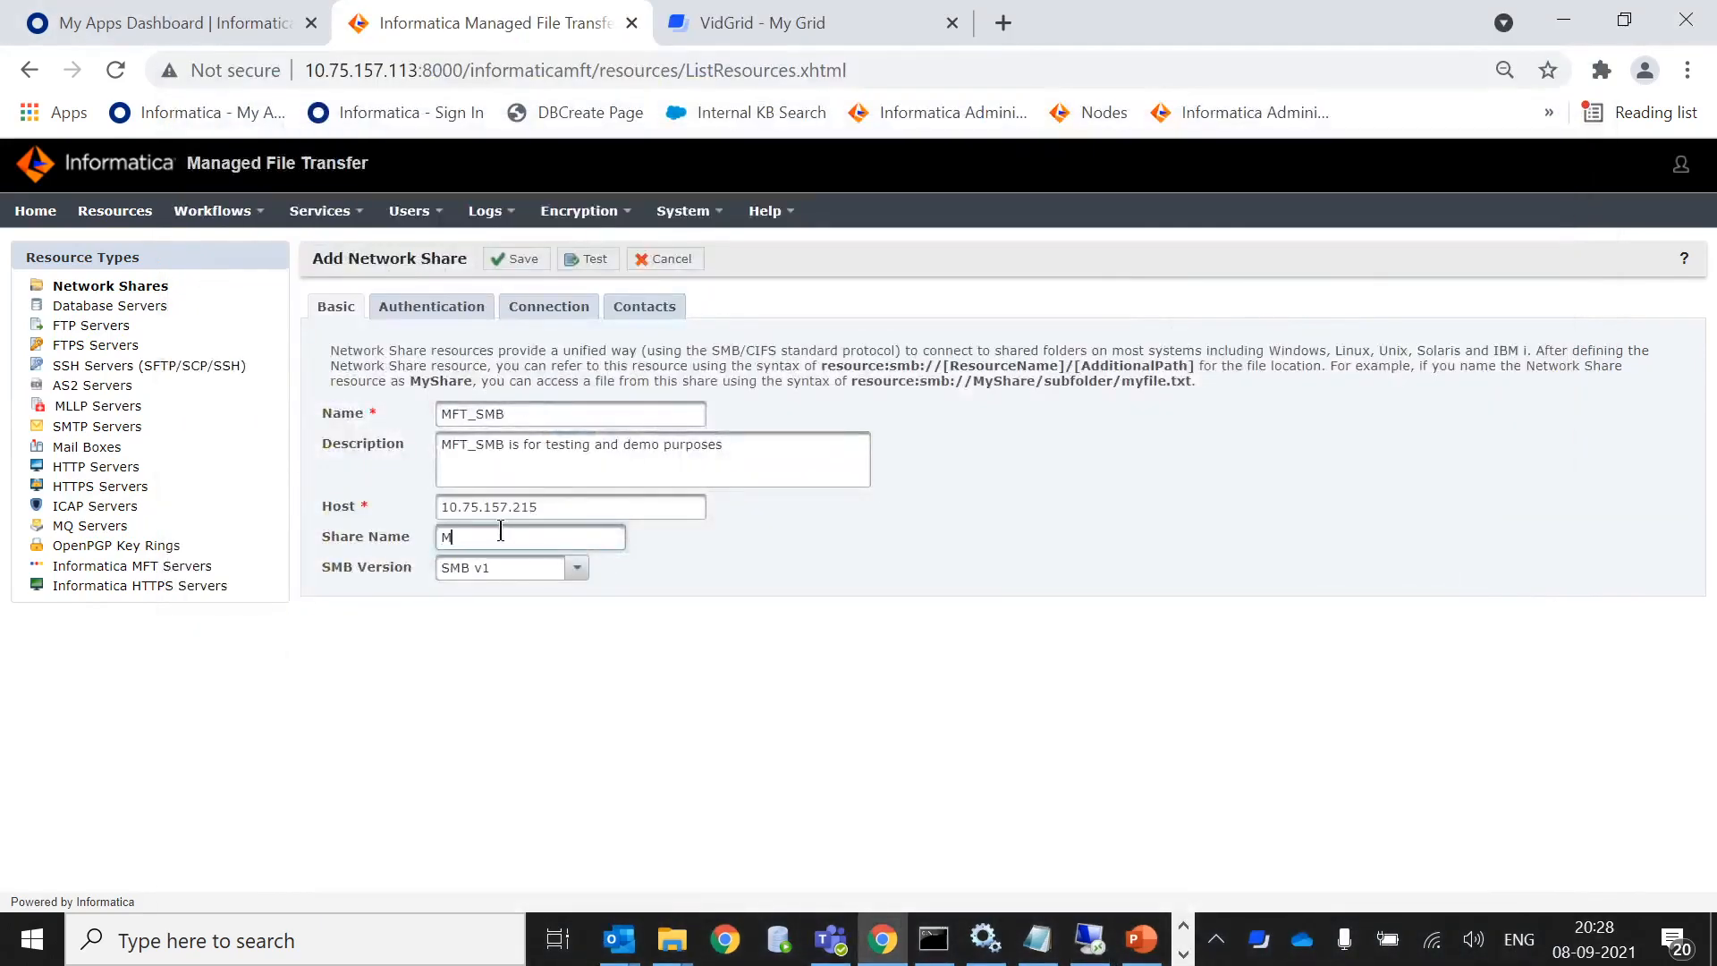
pyautogui.write('FT_SMB')
pyautogui.click(791, 544)
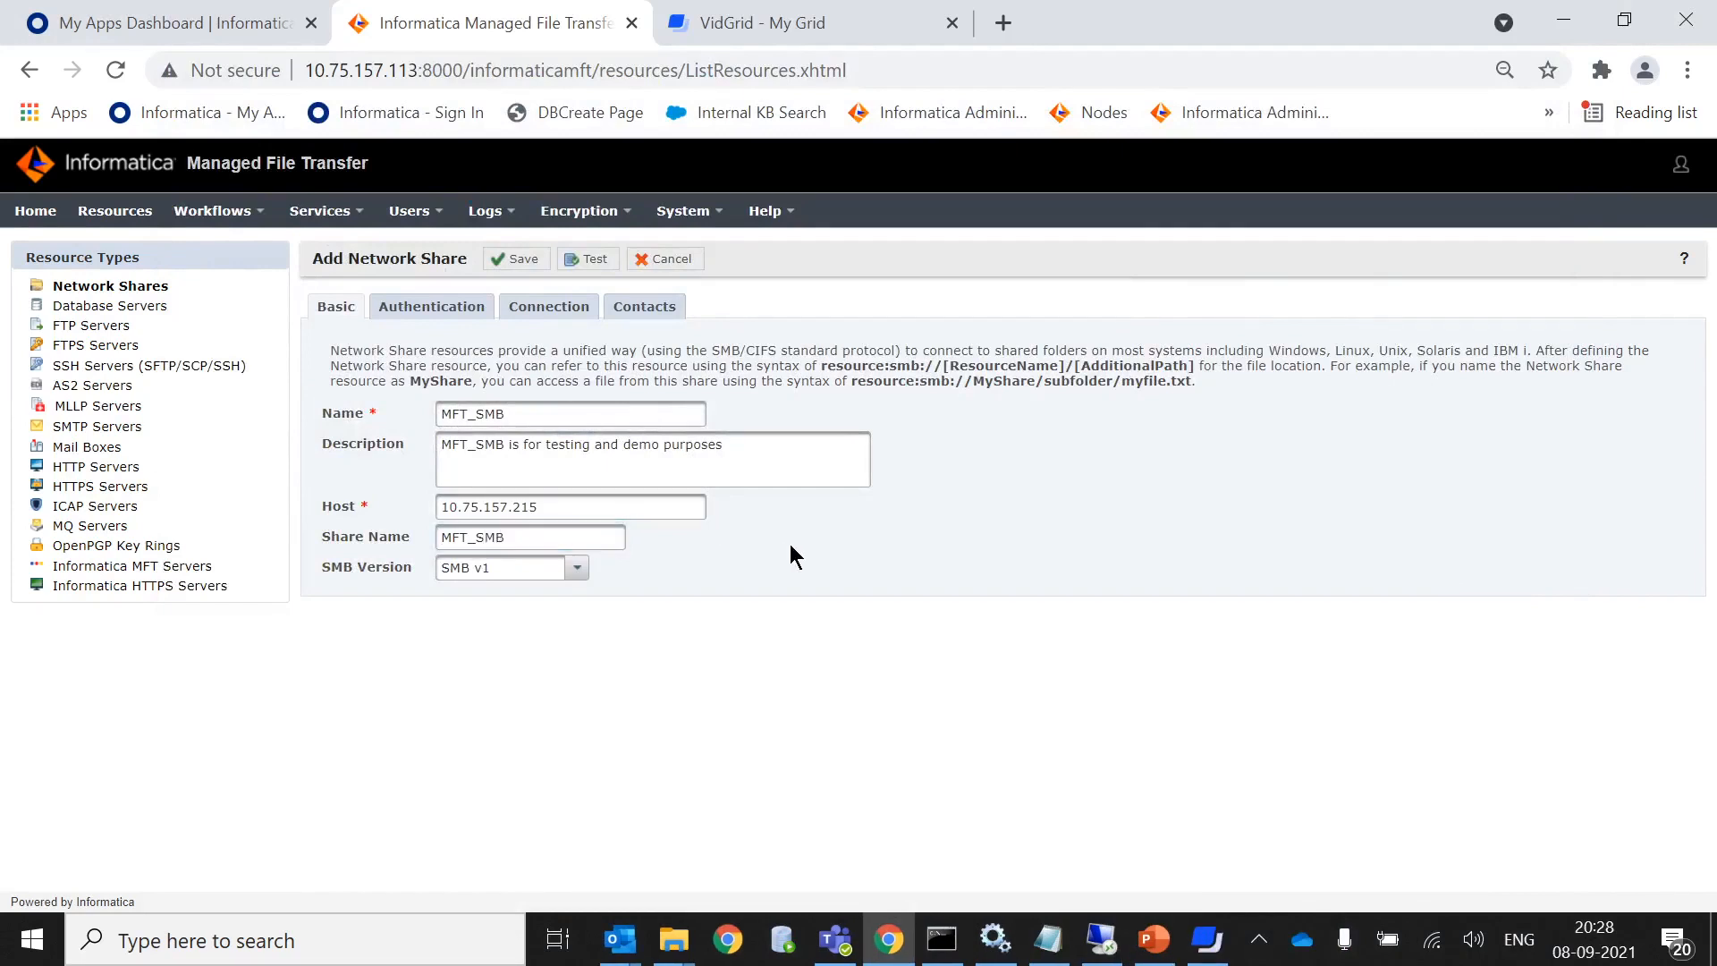
pyautogui.click(573, 569)
pyautogui.click(499, 645)
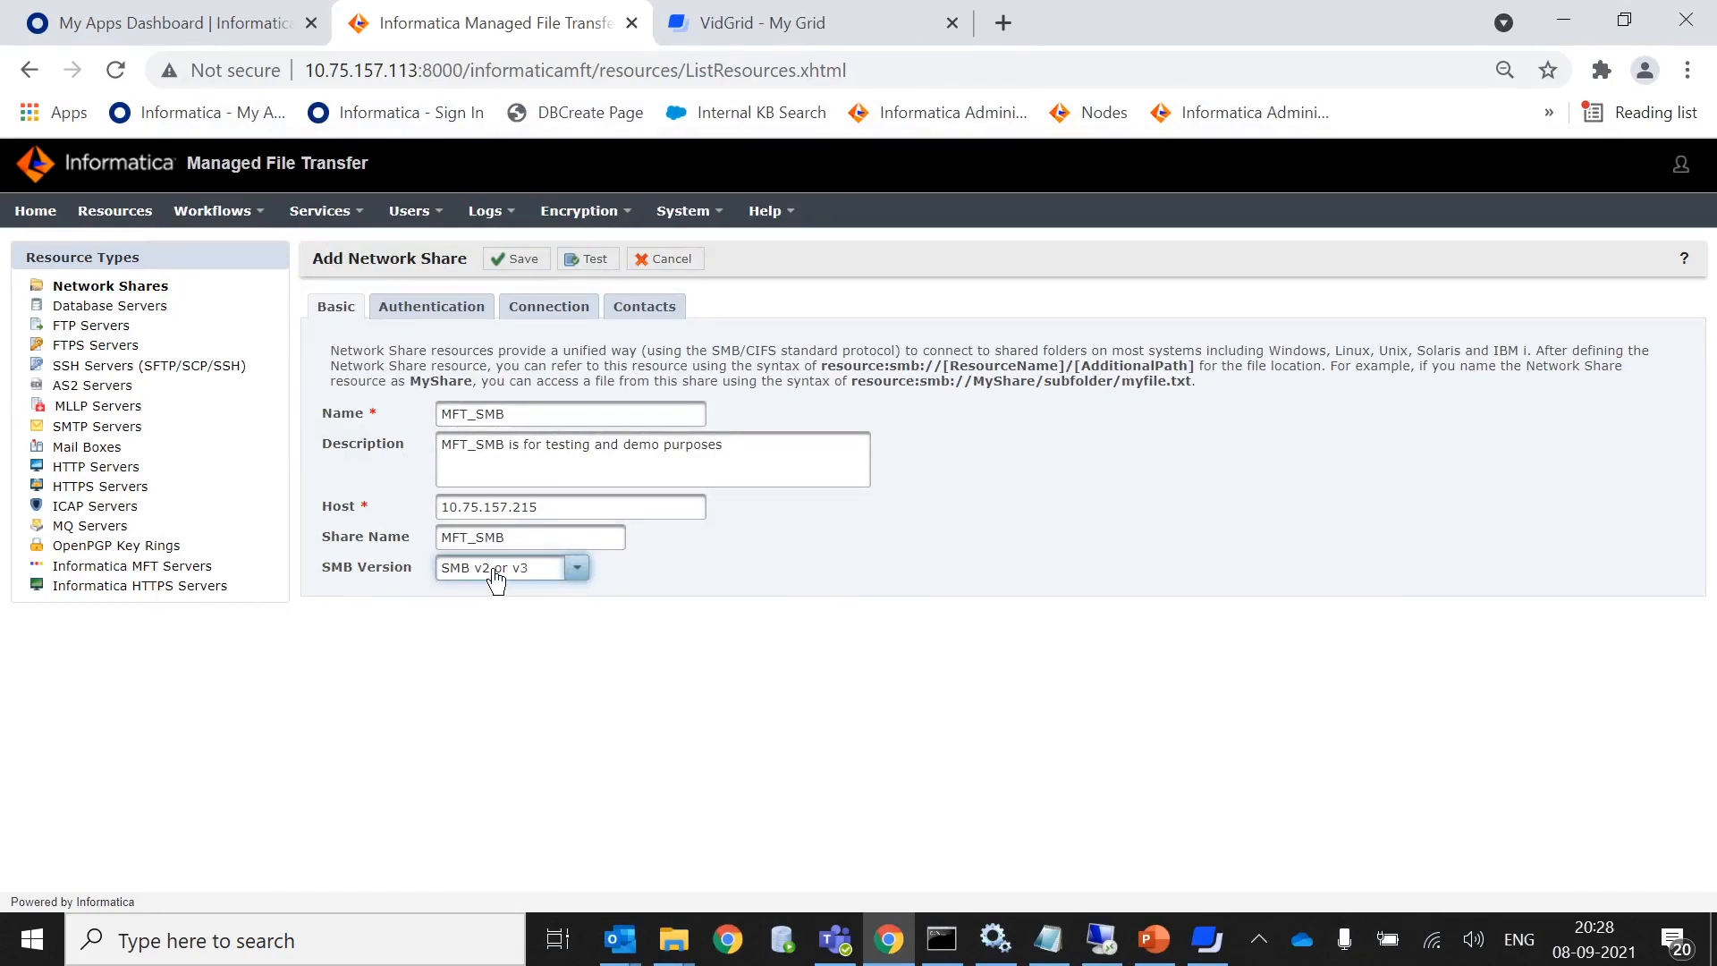
# - Set the share's authentication user to Administrator, enter the account password and mark the password as not encrypted
pyautogui.click(441, 308)
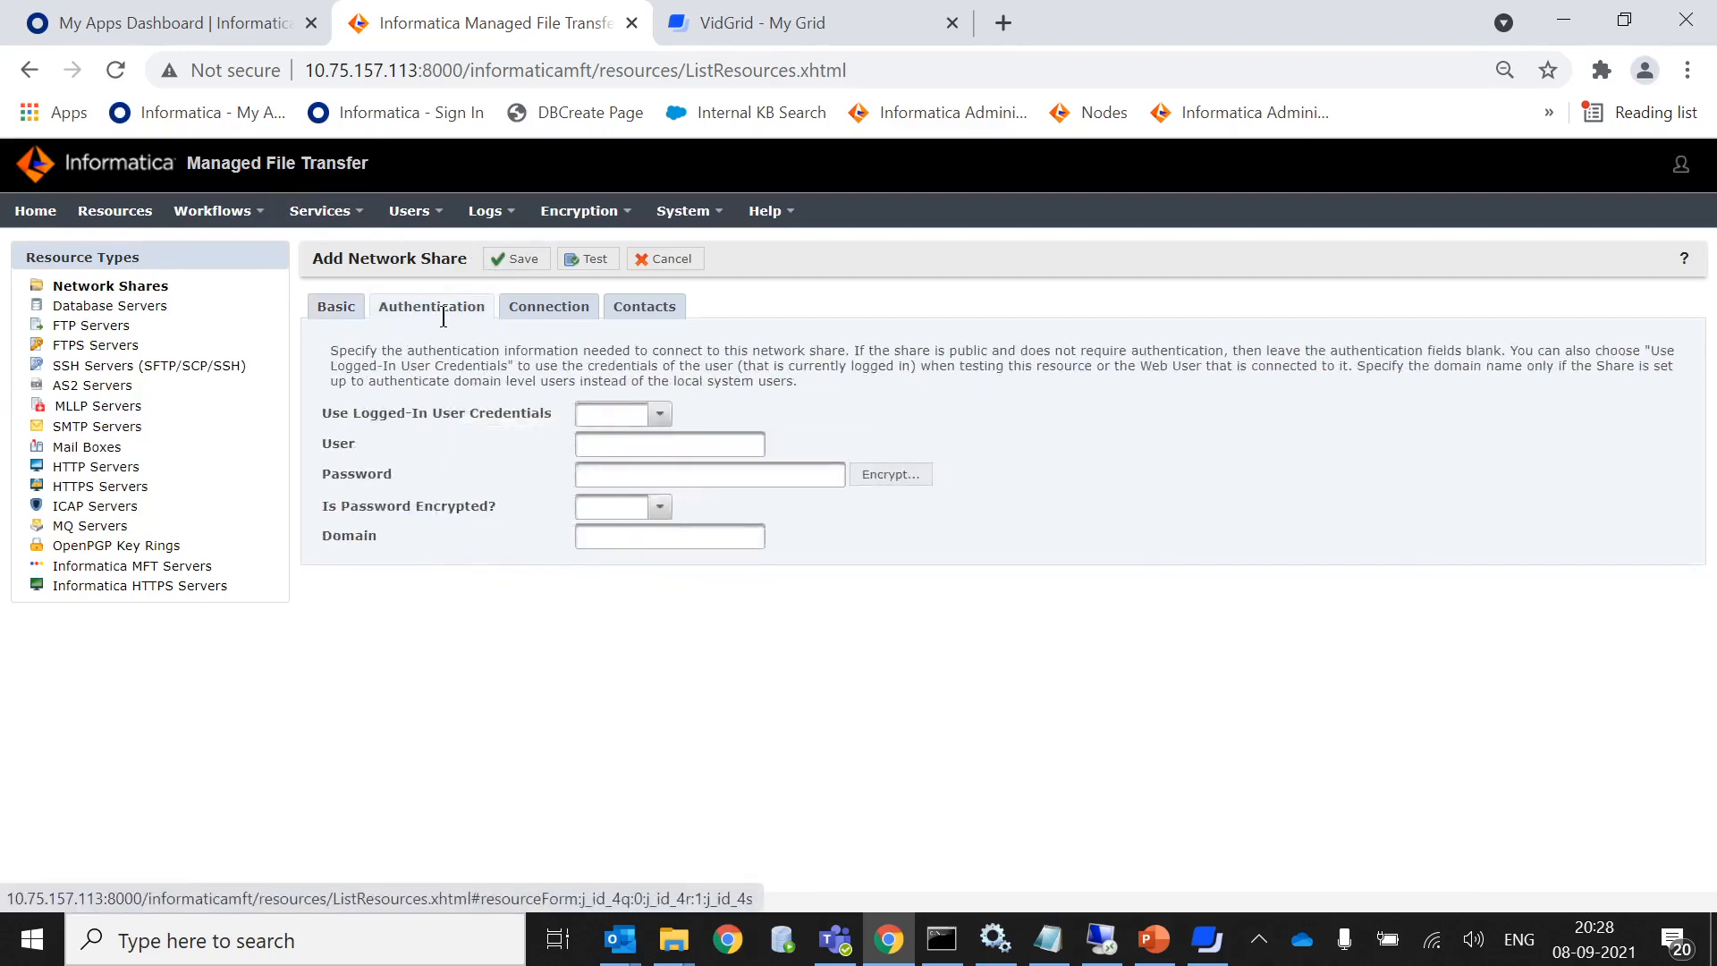
pyautogui.click(595, 444)
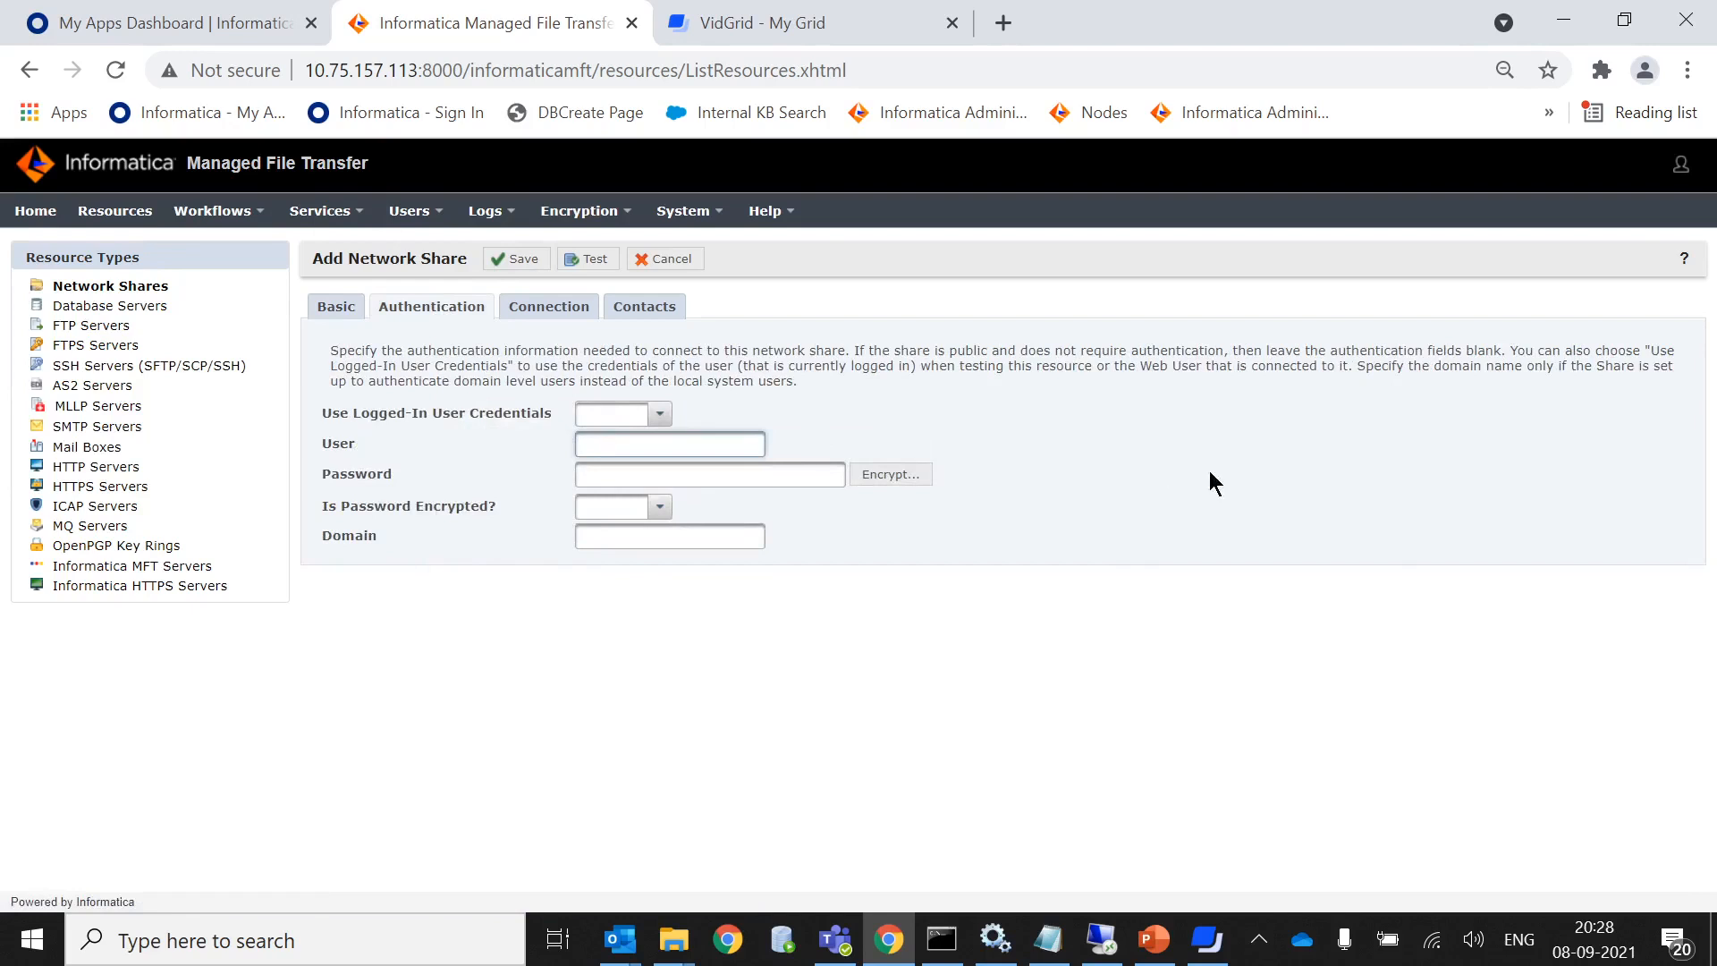
pyautogui.write('Administrator')
pyautogui.press('Tab')
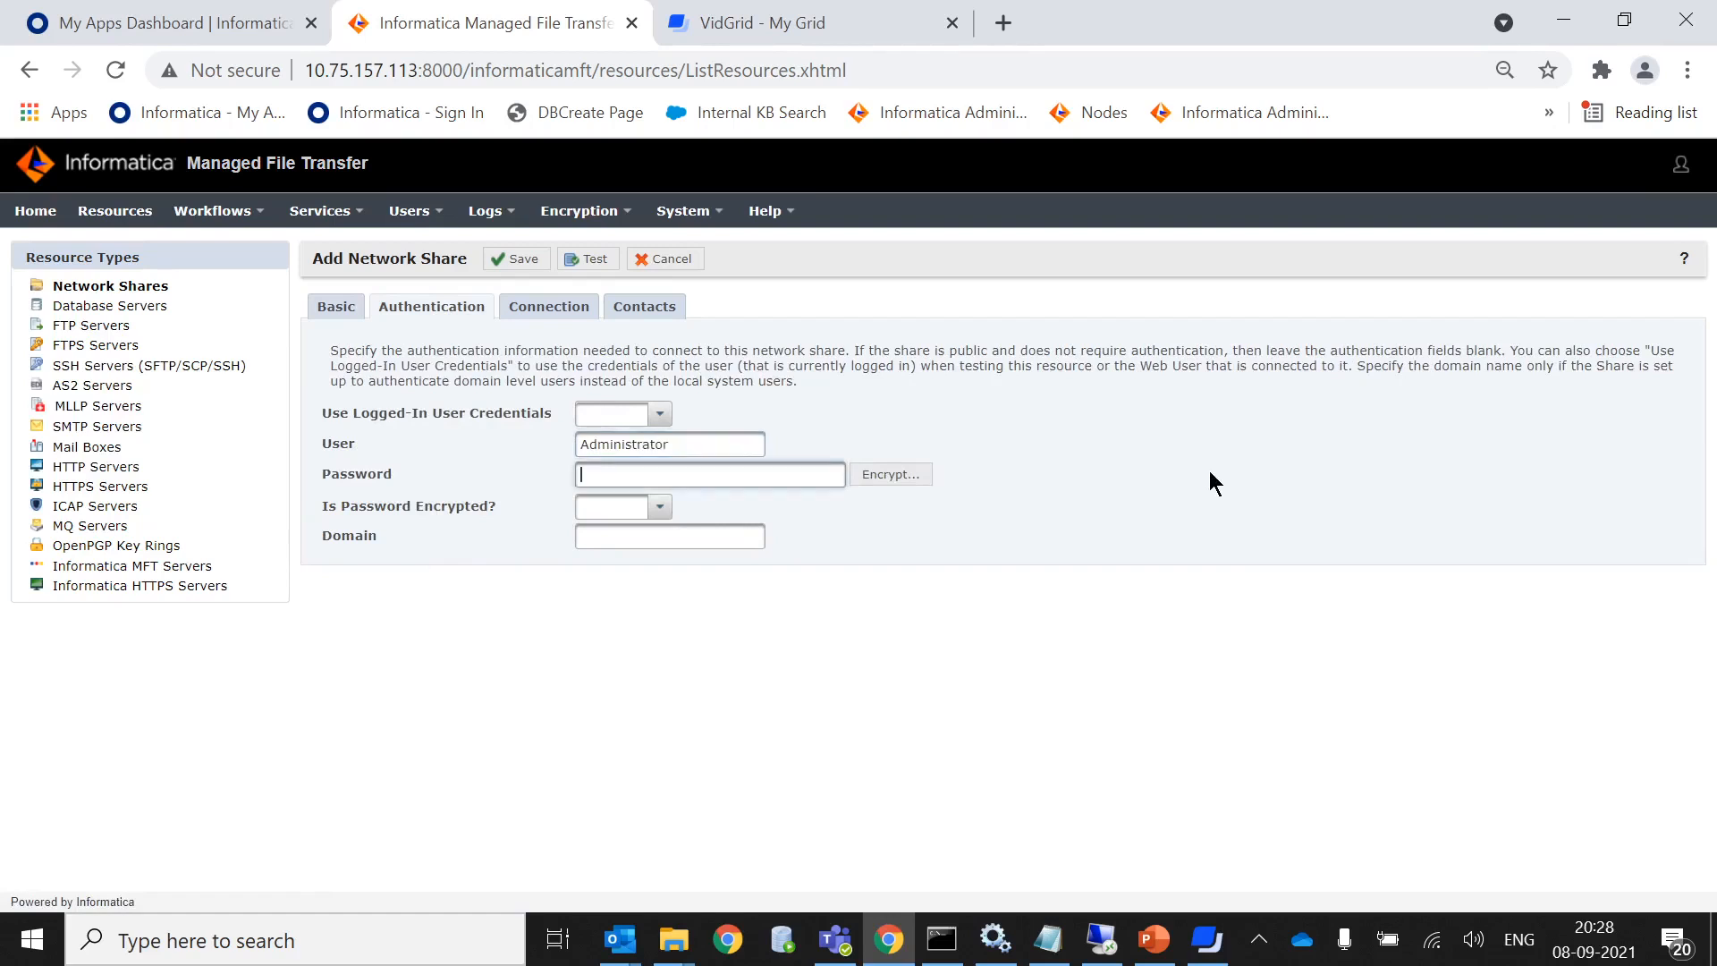
pyautogui.write('•••••••')
pyautogui.click(648, 510)
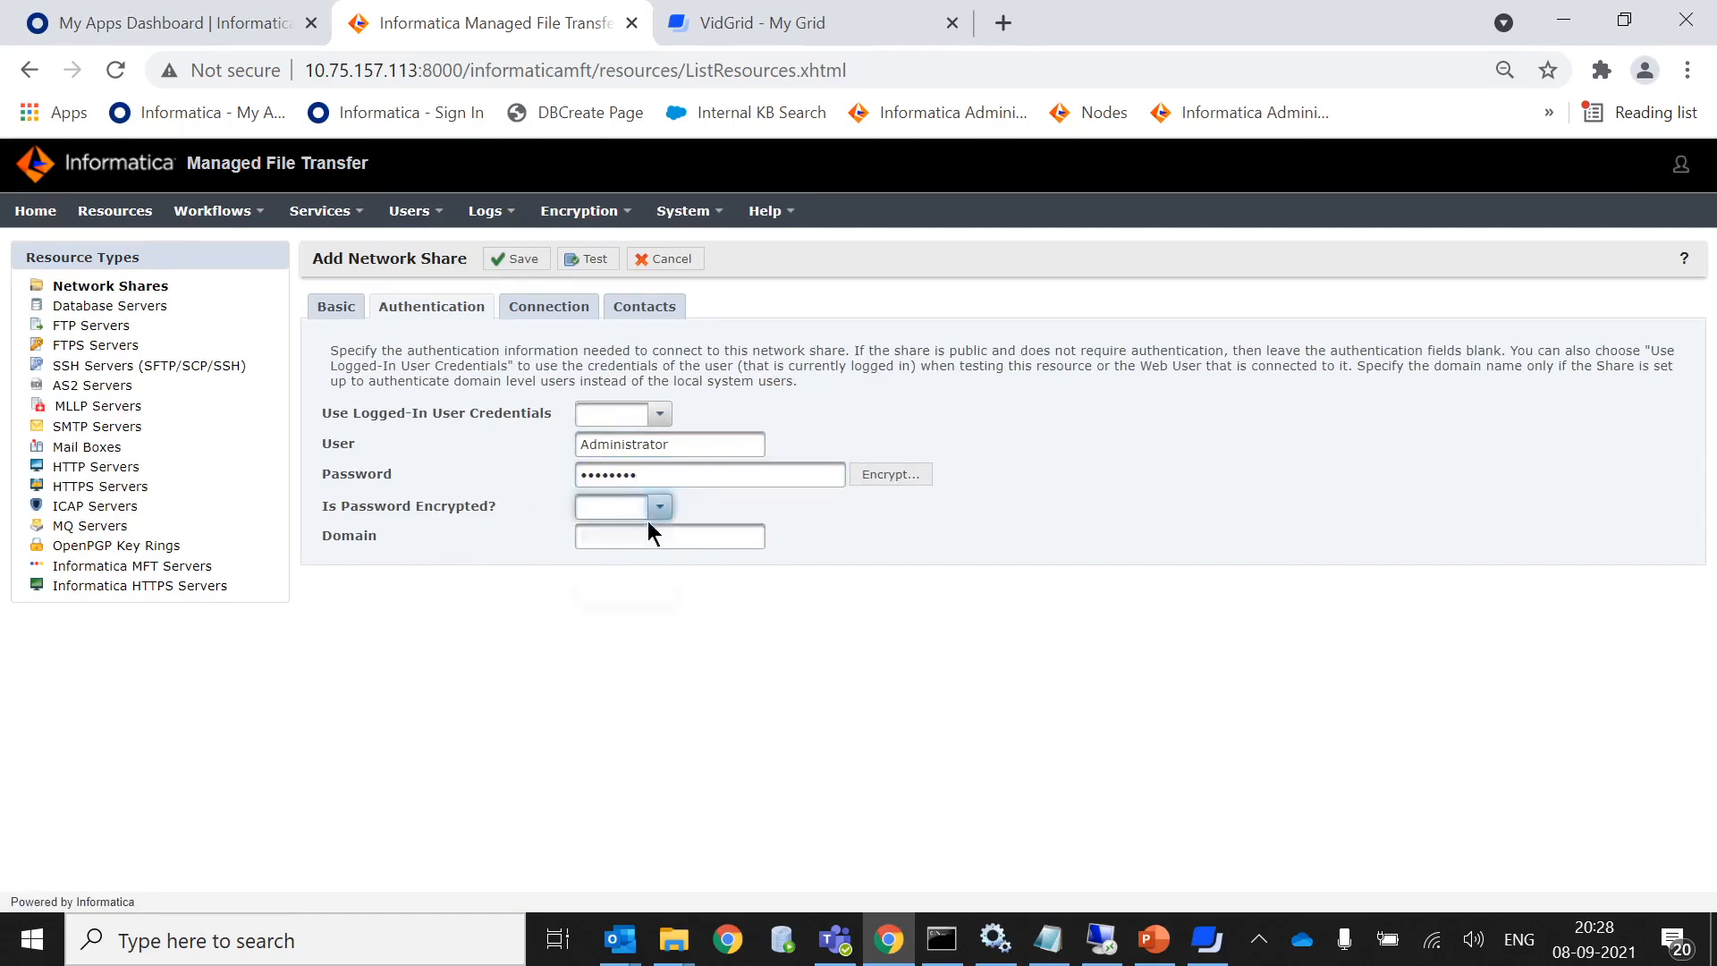
pyautogui.click(615, 587)
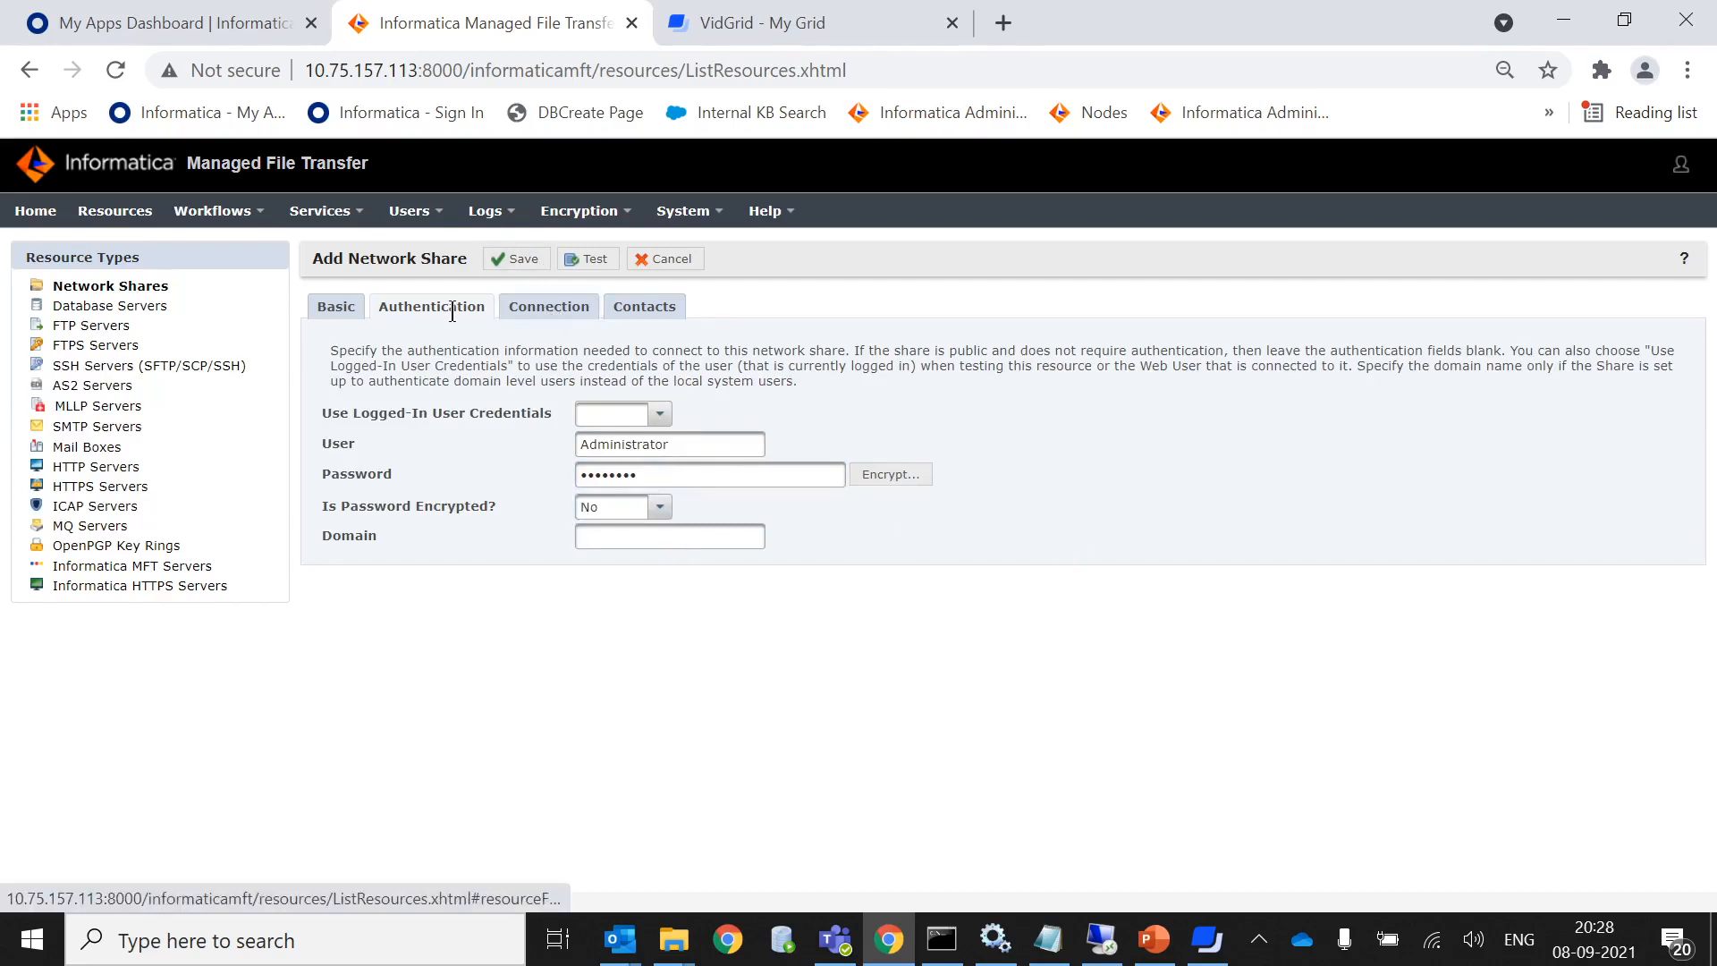
# - Leave the connection settings blank, test the MFT_SMB network share, then save and close the resource
pyautogui.click(518, 308)
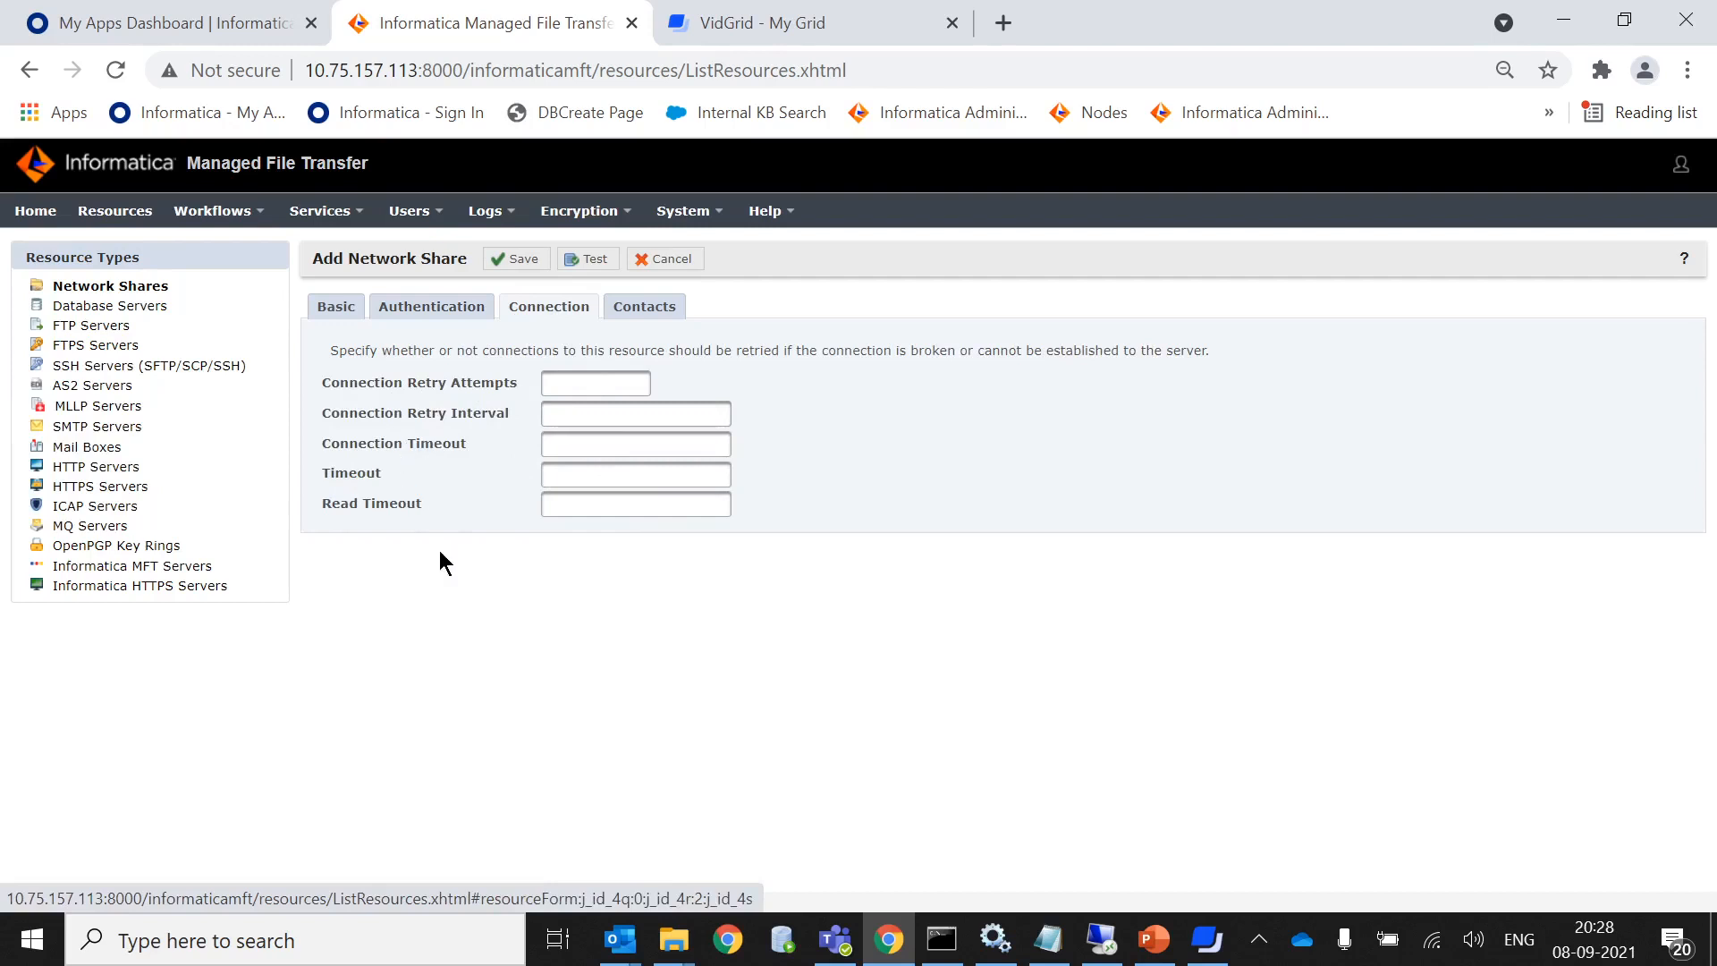
pyautogui.click(586, 259)
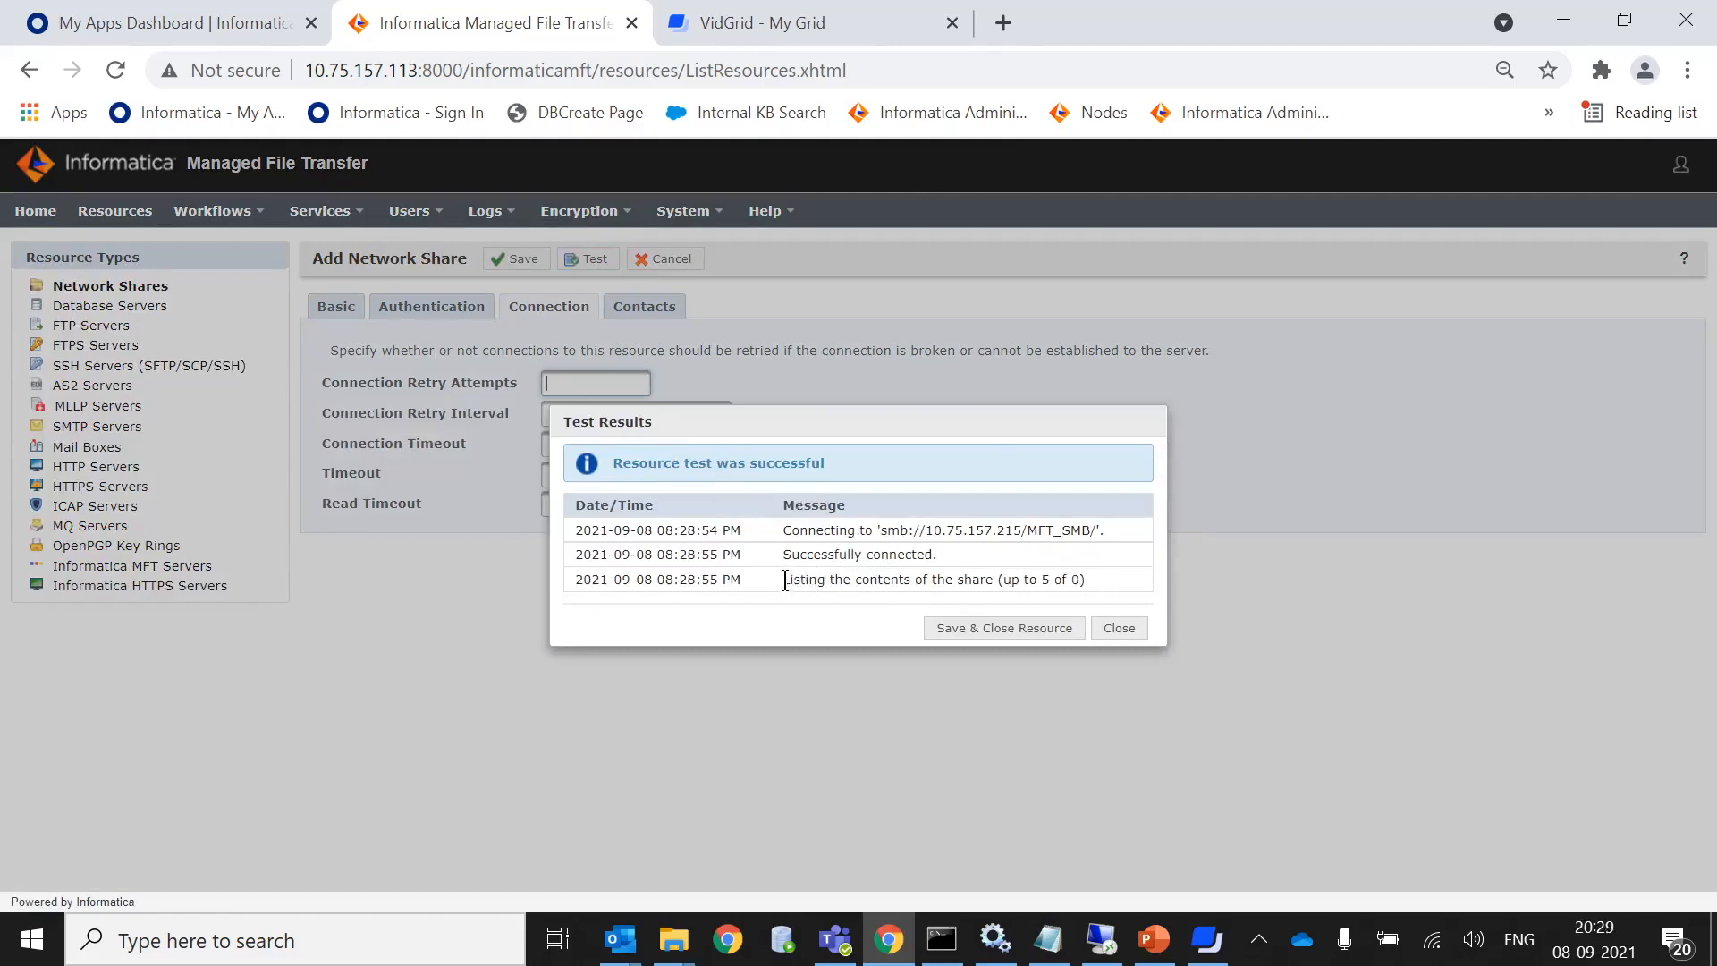
pyautogui.moveTo(783, 580); pyautogui.dragTo(1079, 573)
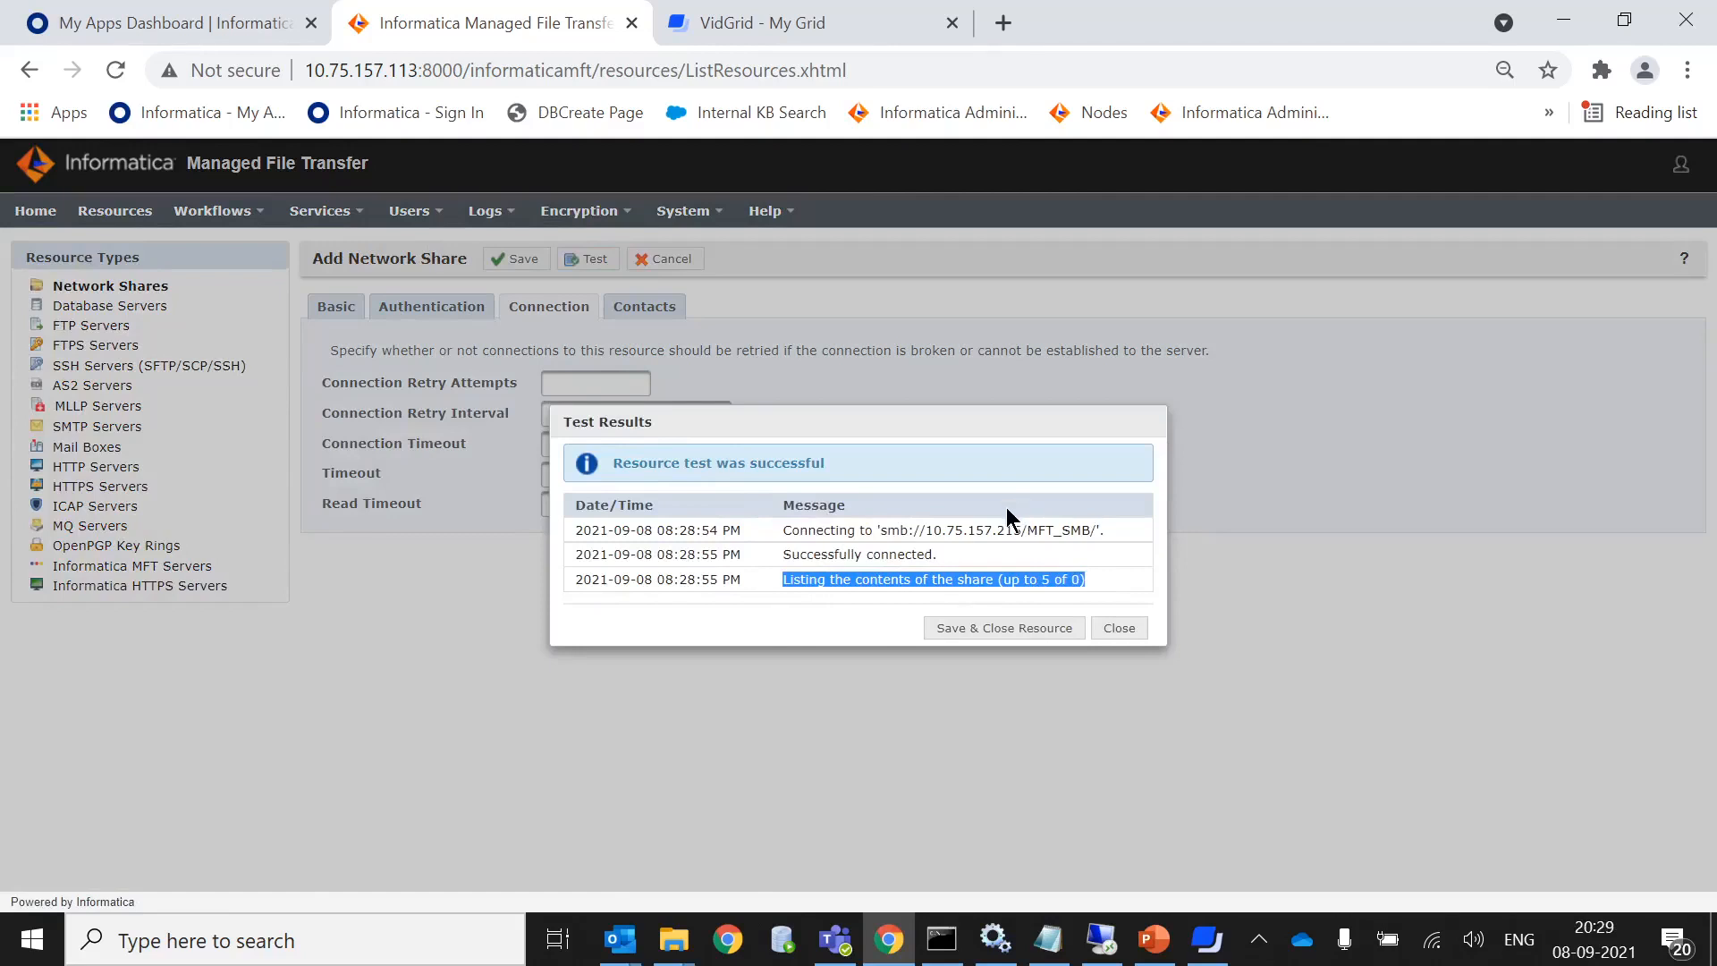
pyautogui.click(1011, 629)
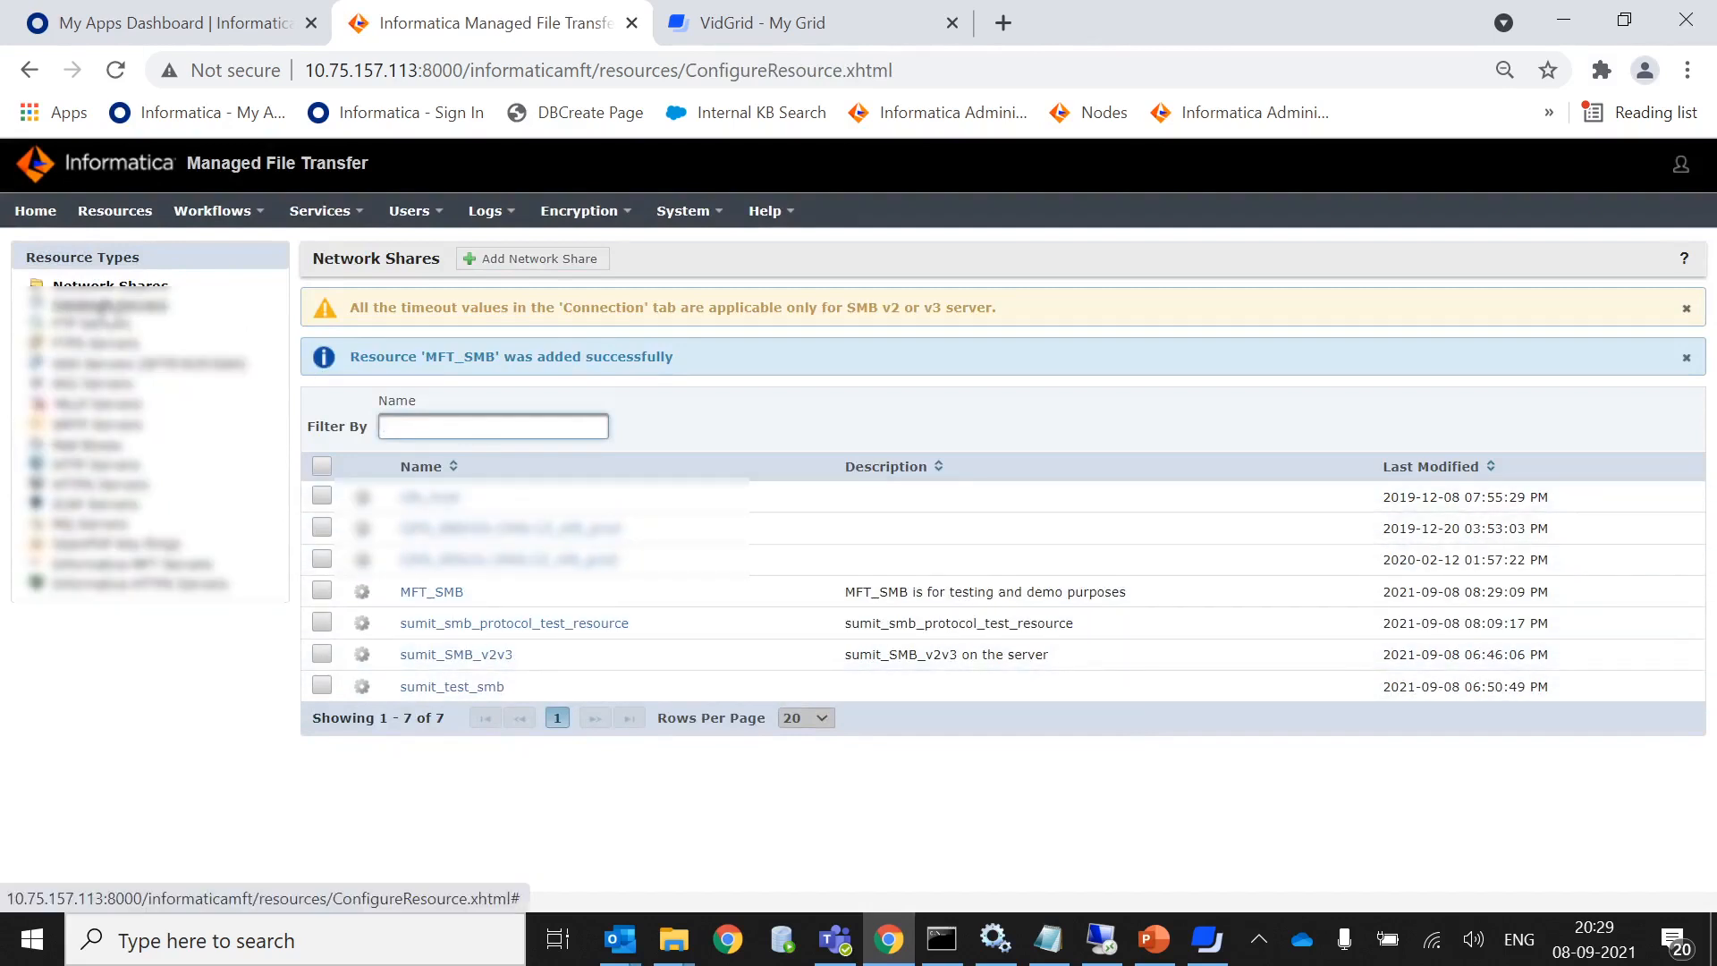
# - Open SMB_test_project from the workflow projects and display the directory path of its smb_dir_create task
pyautogui.click(215, 211)
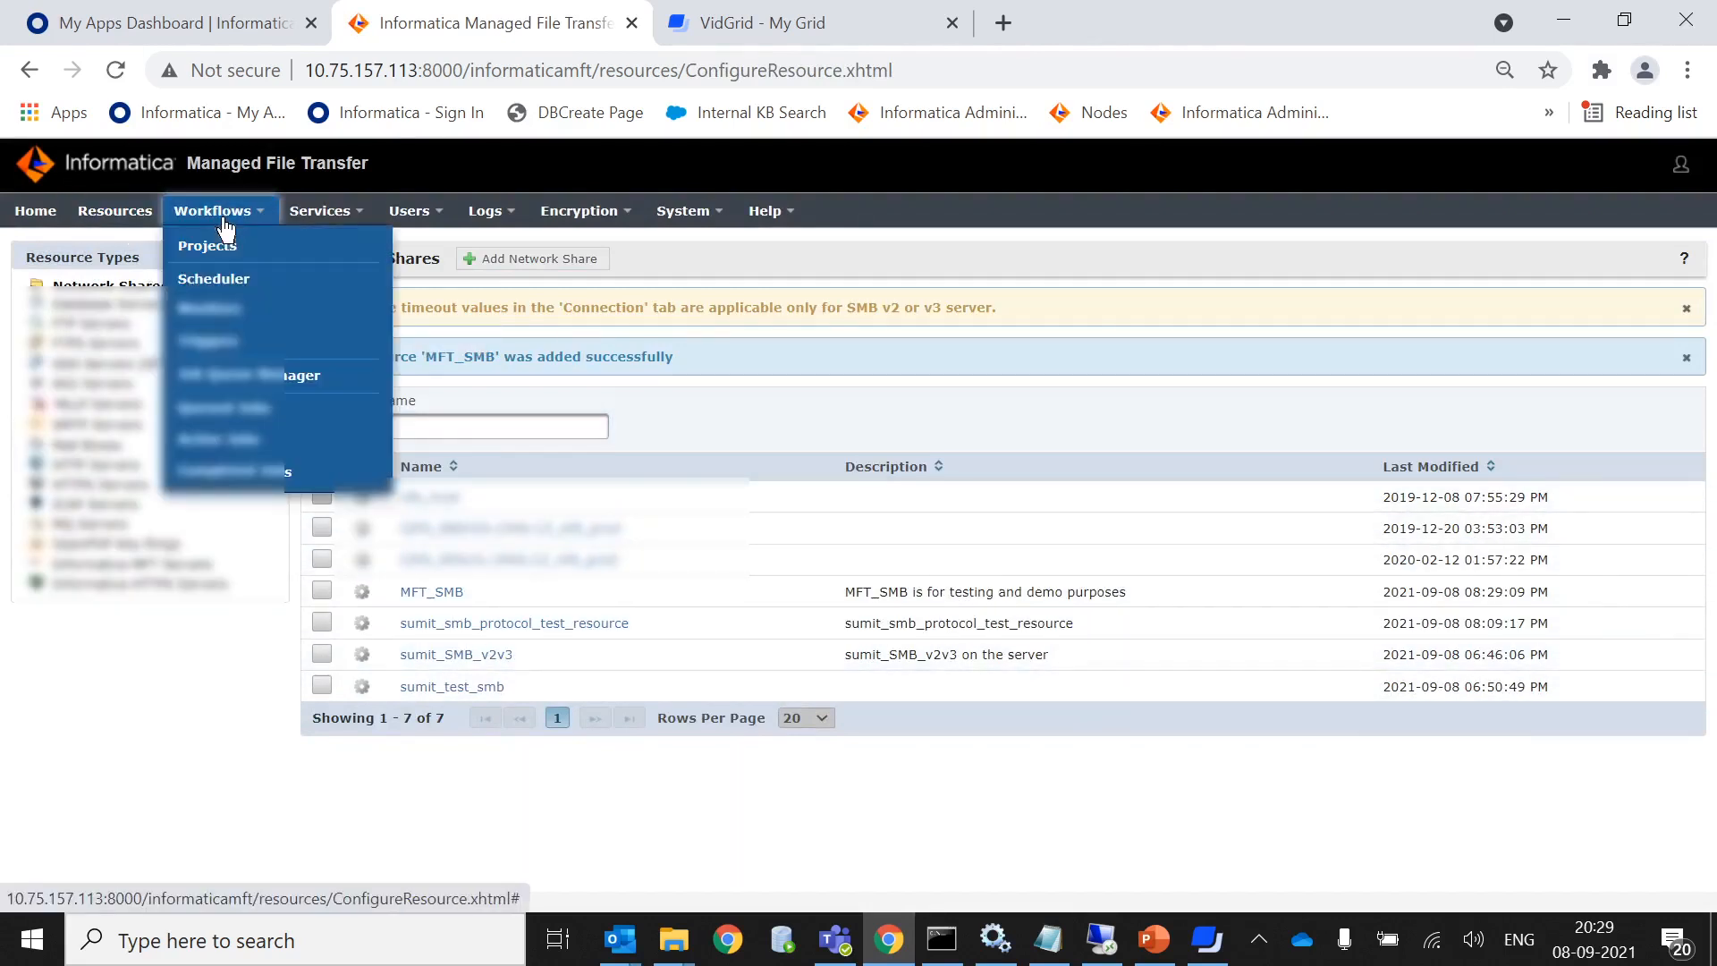
pyautogui.click(229, 259)
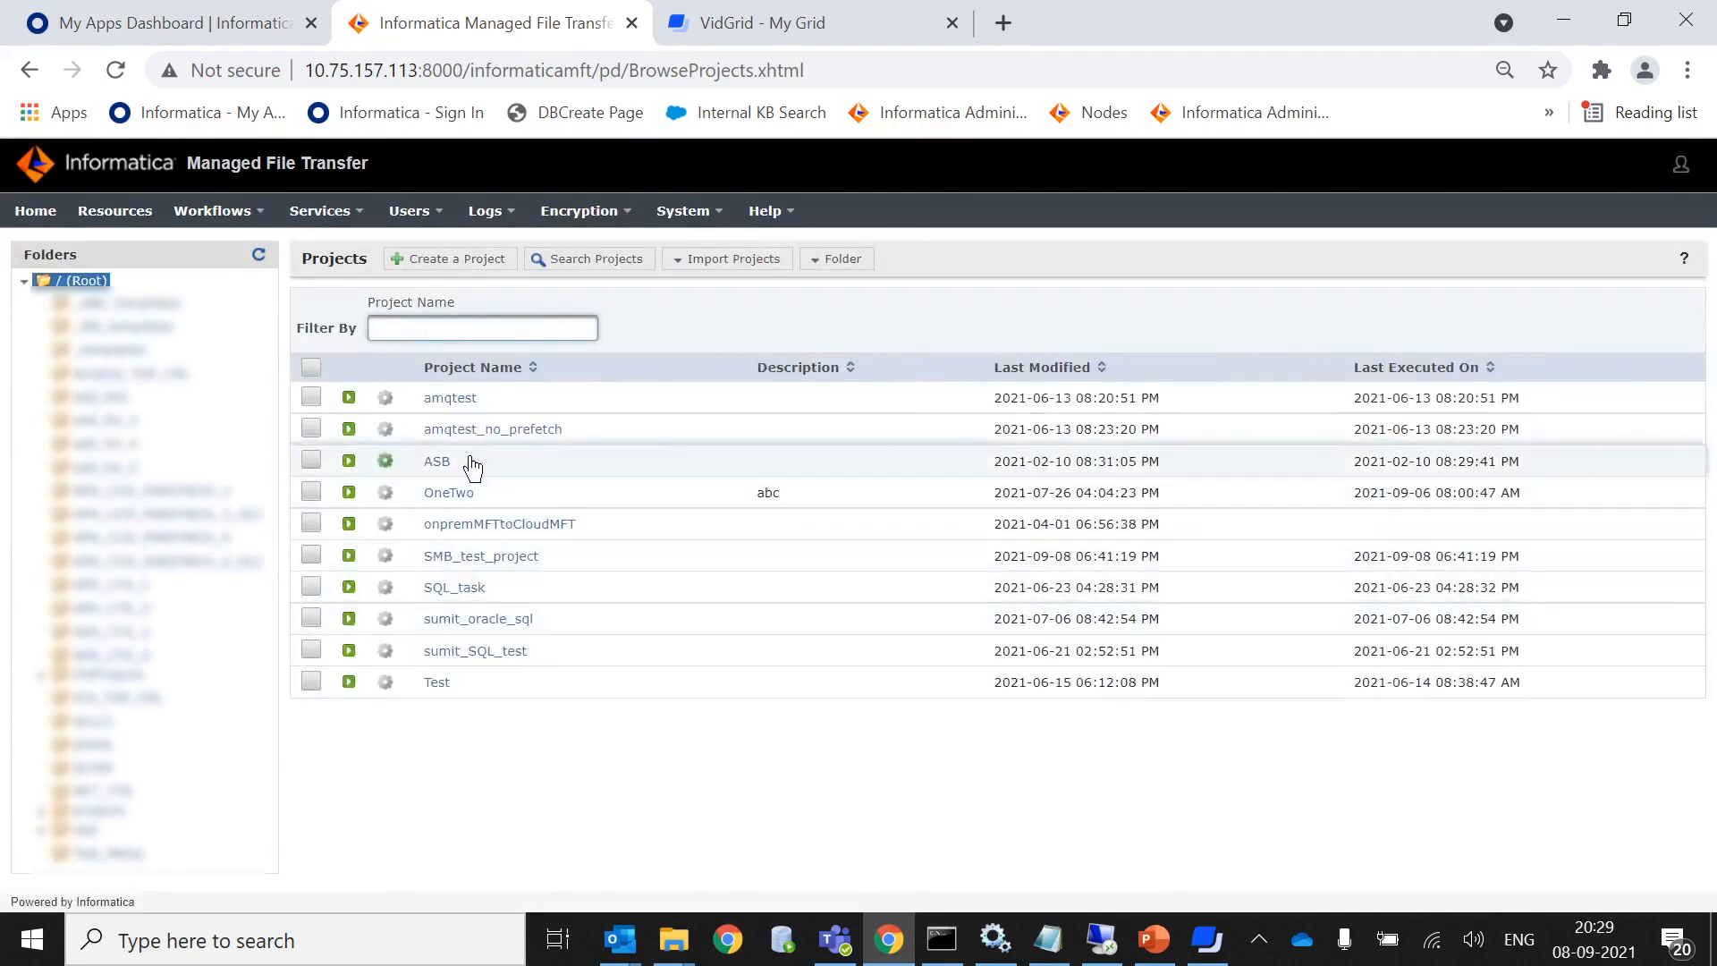
pyautogui.click(500, 557)
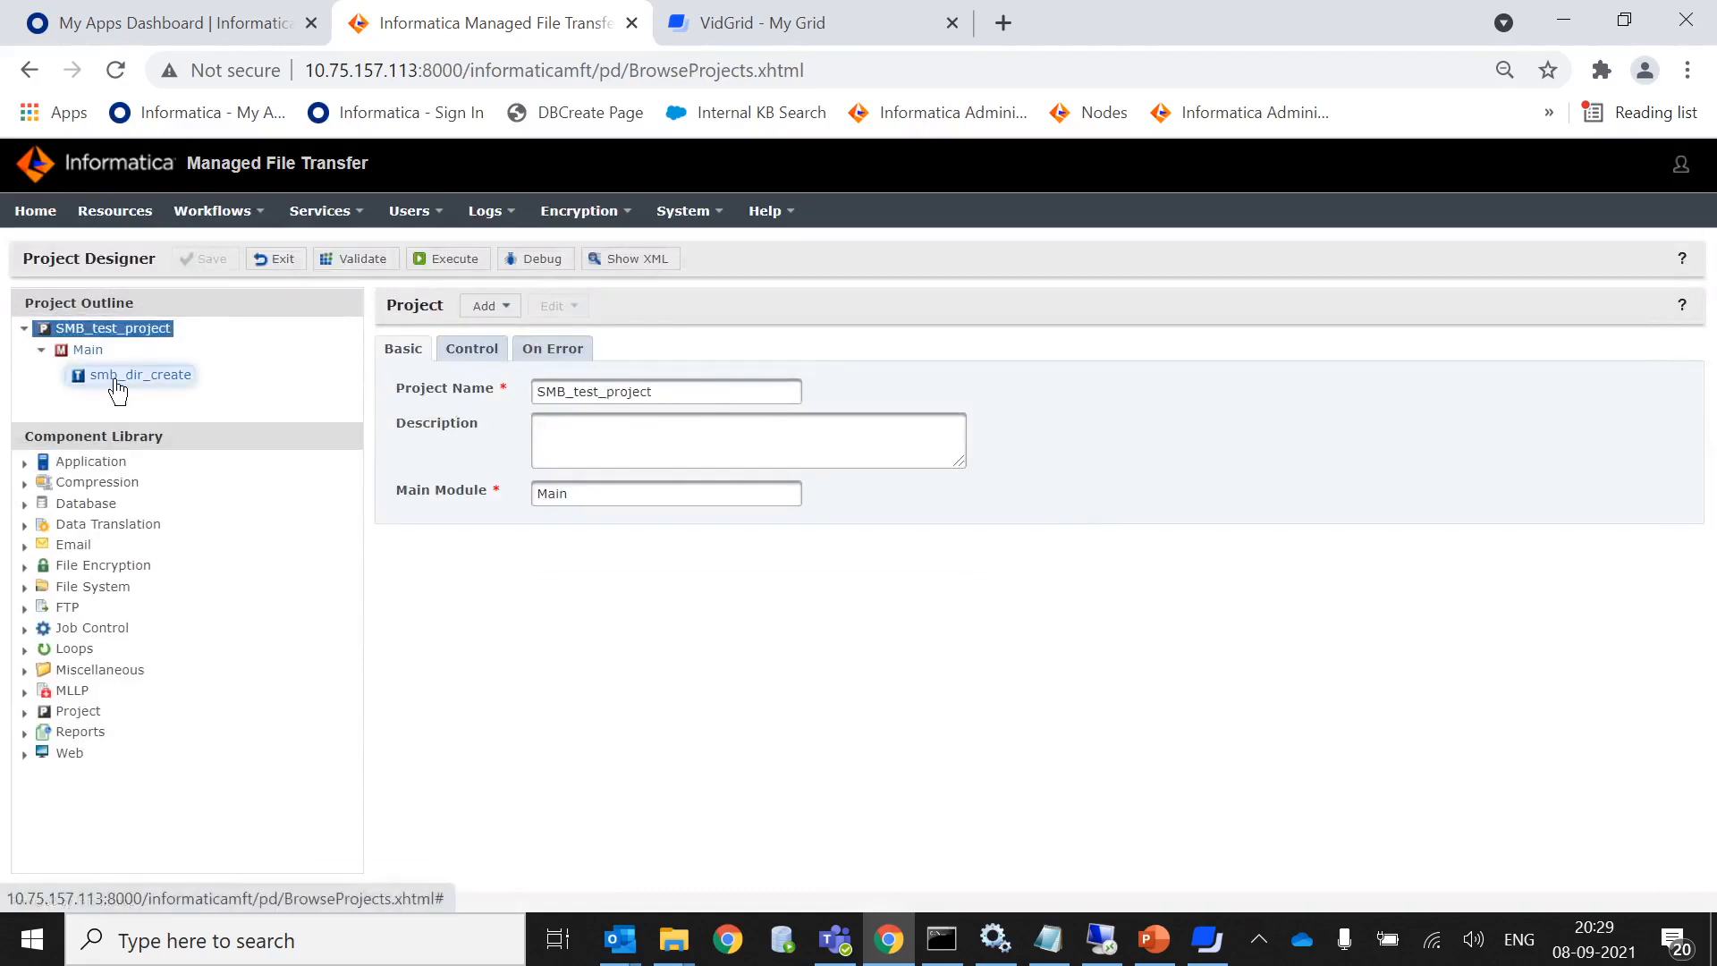
pyautogui.click(116, 376)
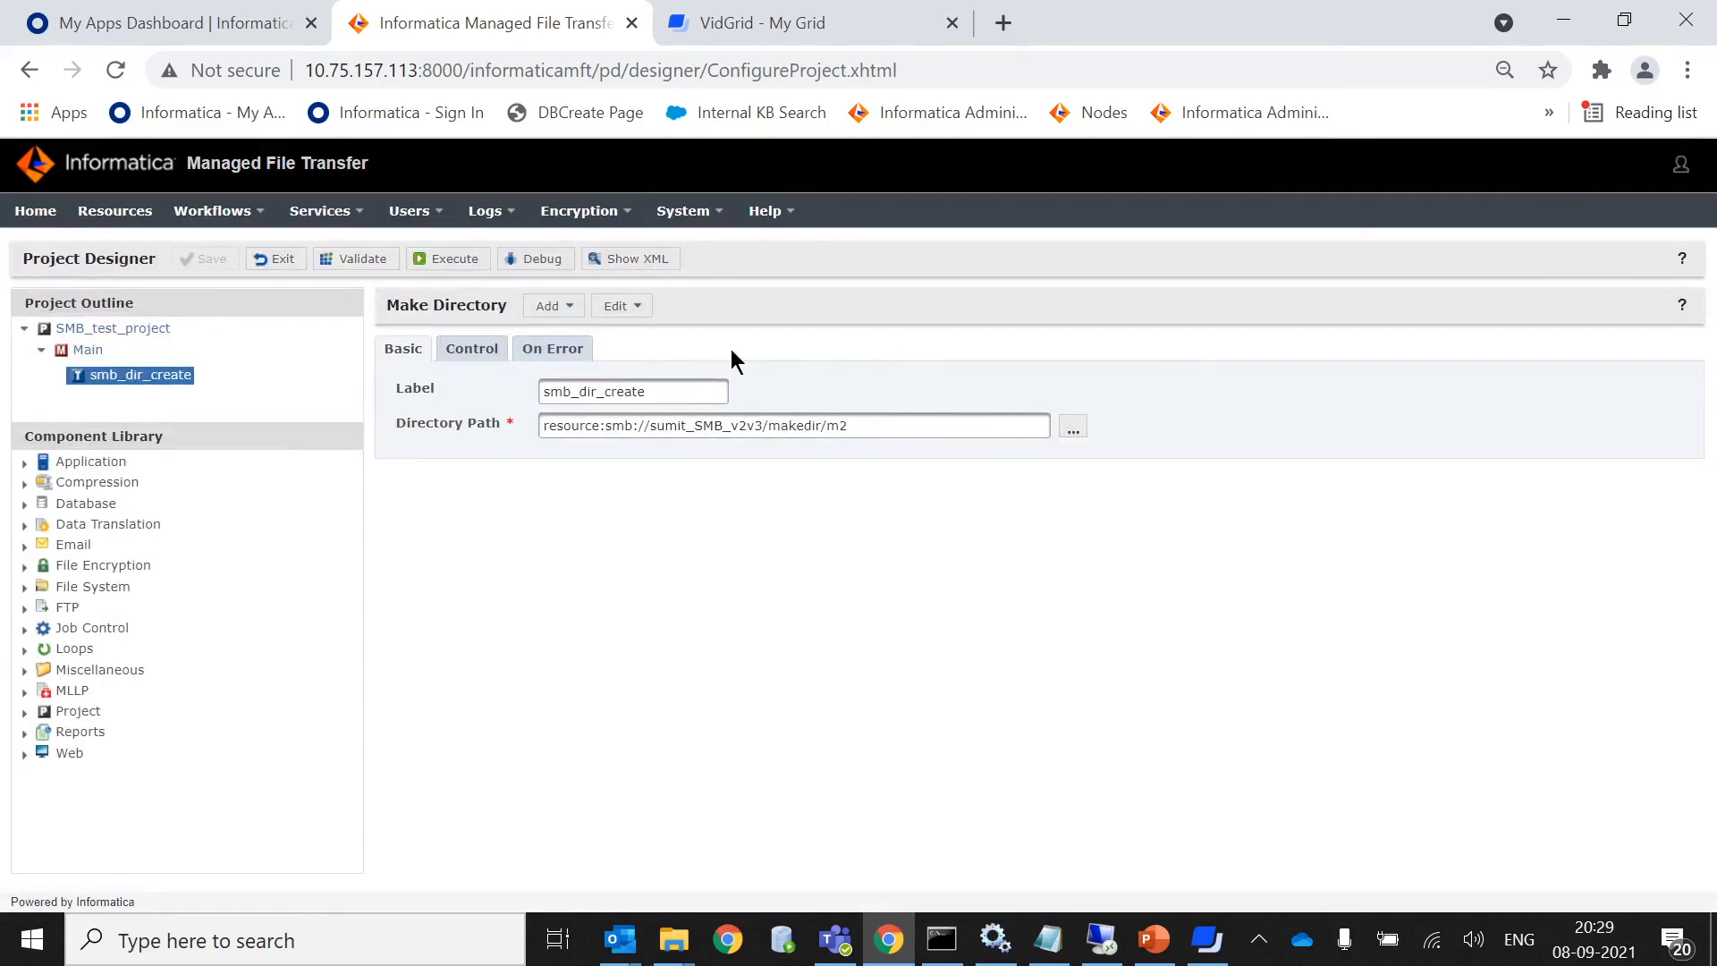
pyautogui.click(877, 422)
pyautogui.click(90, 331)
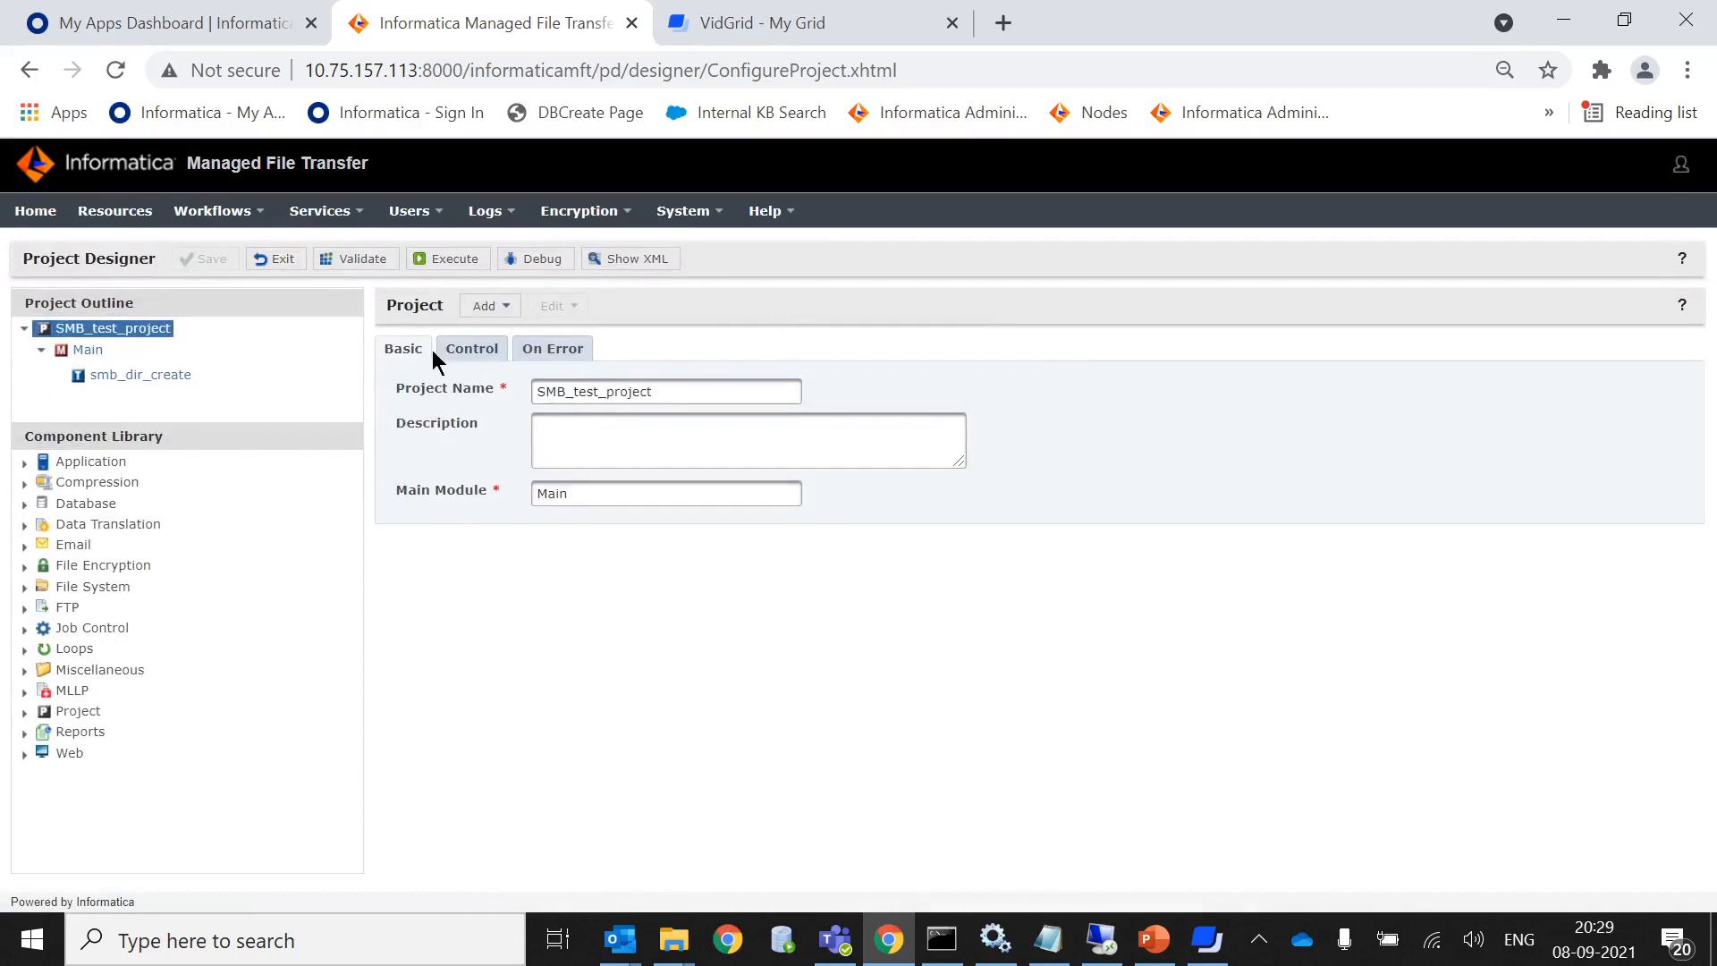
pyautogui.click(130, 375)
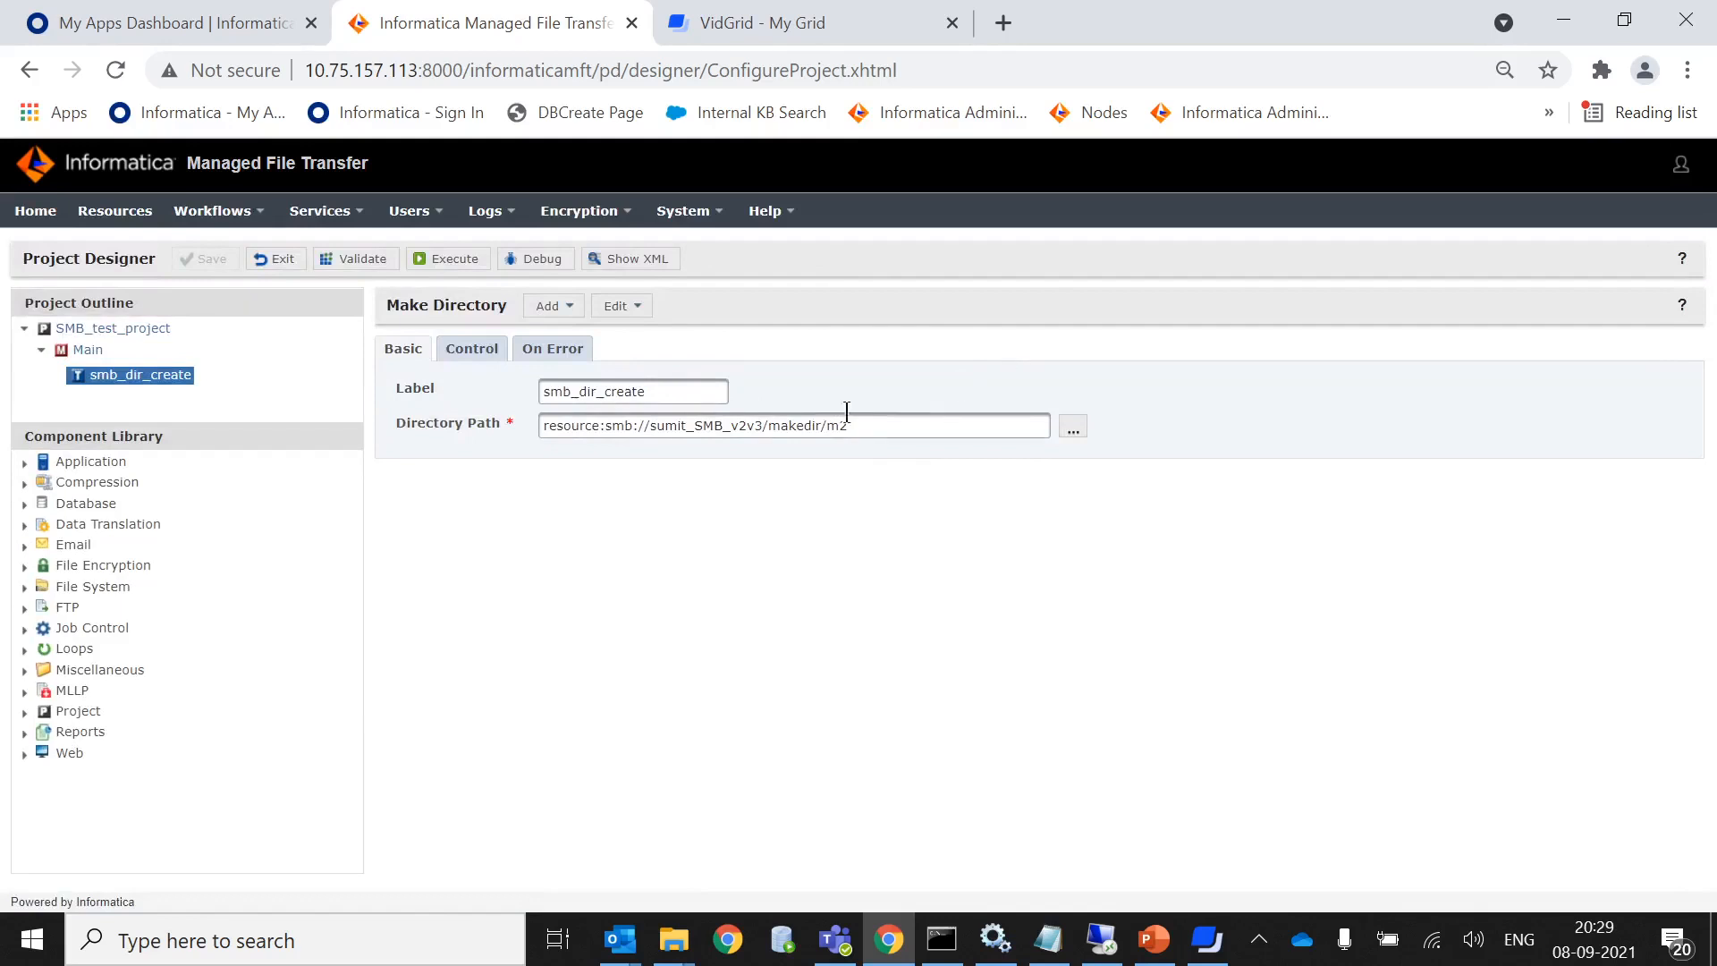
# - Pick the MFT_SMB network share for smb_dir_create, set the directory path to resource:smb://MFT_SMB/test1, and save and validate the project
pyautogui.moveTo(850, 425); pyautogui.dragTo(636, 425)
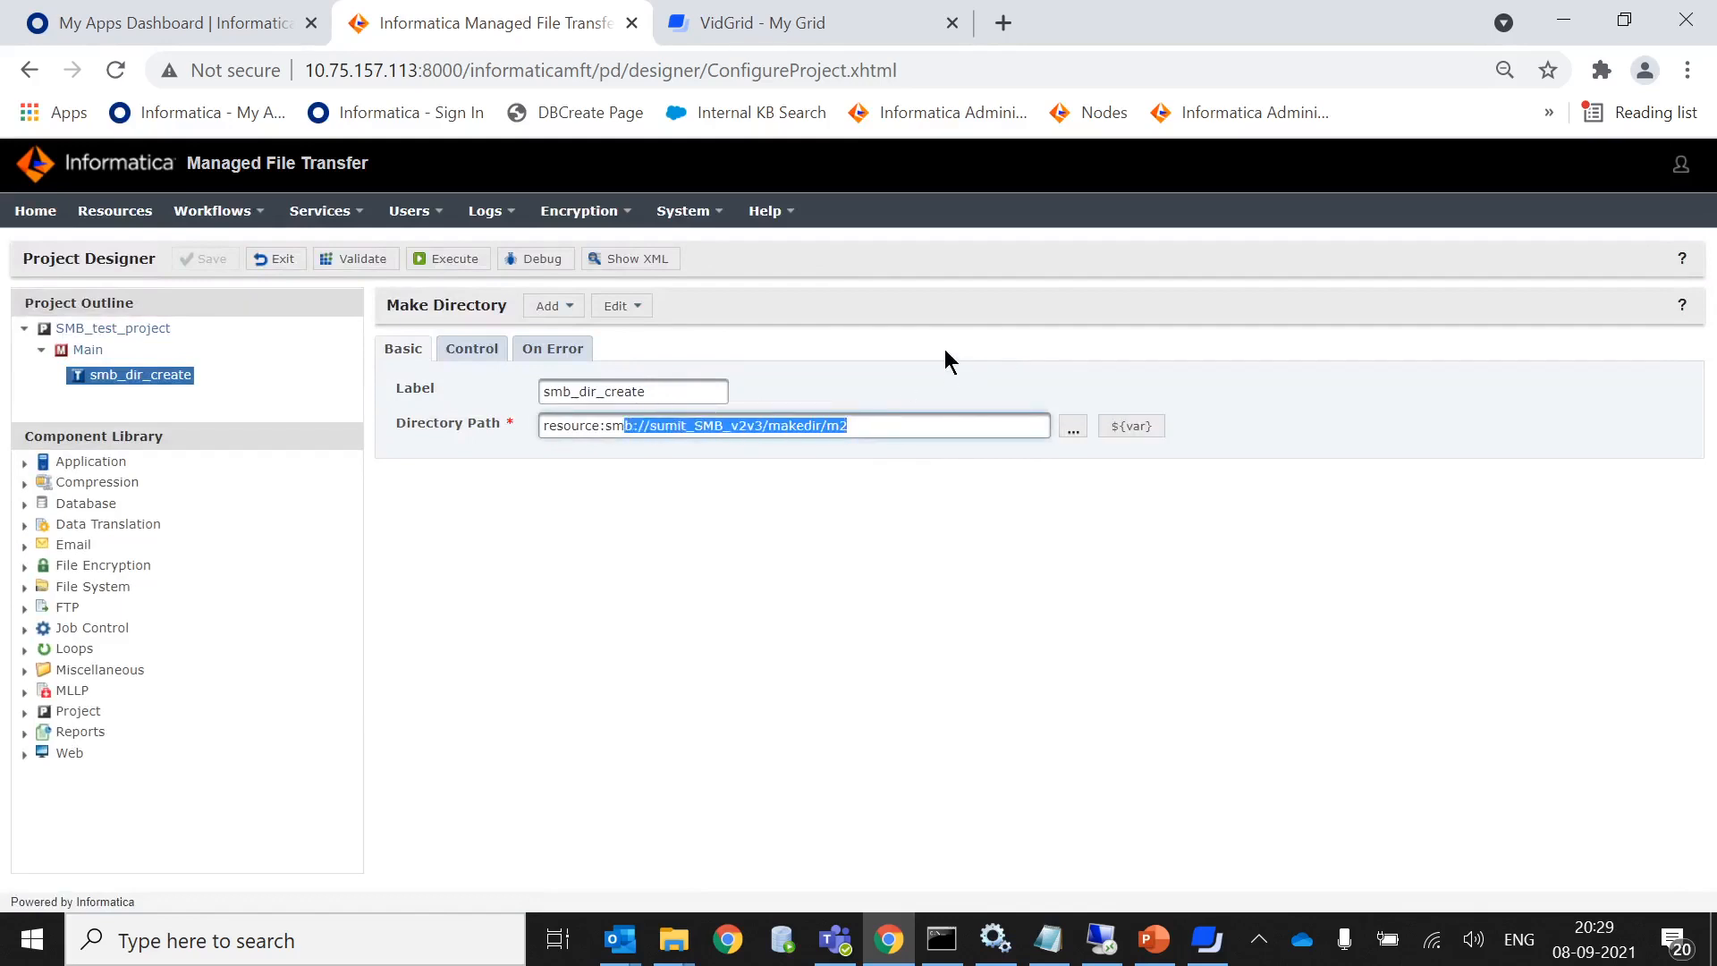
pyautogui.click(947, 343)
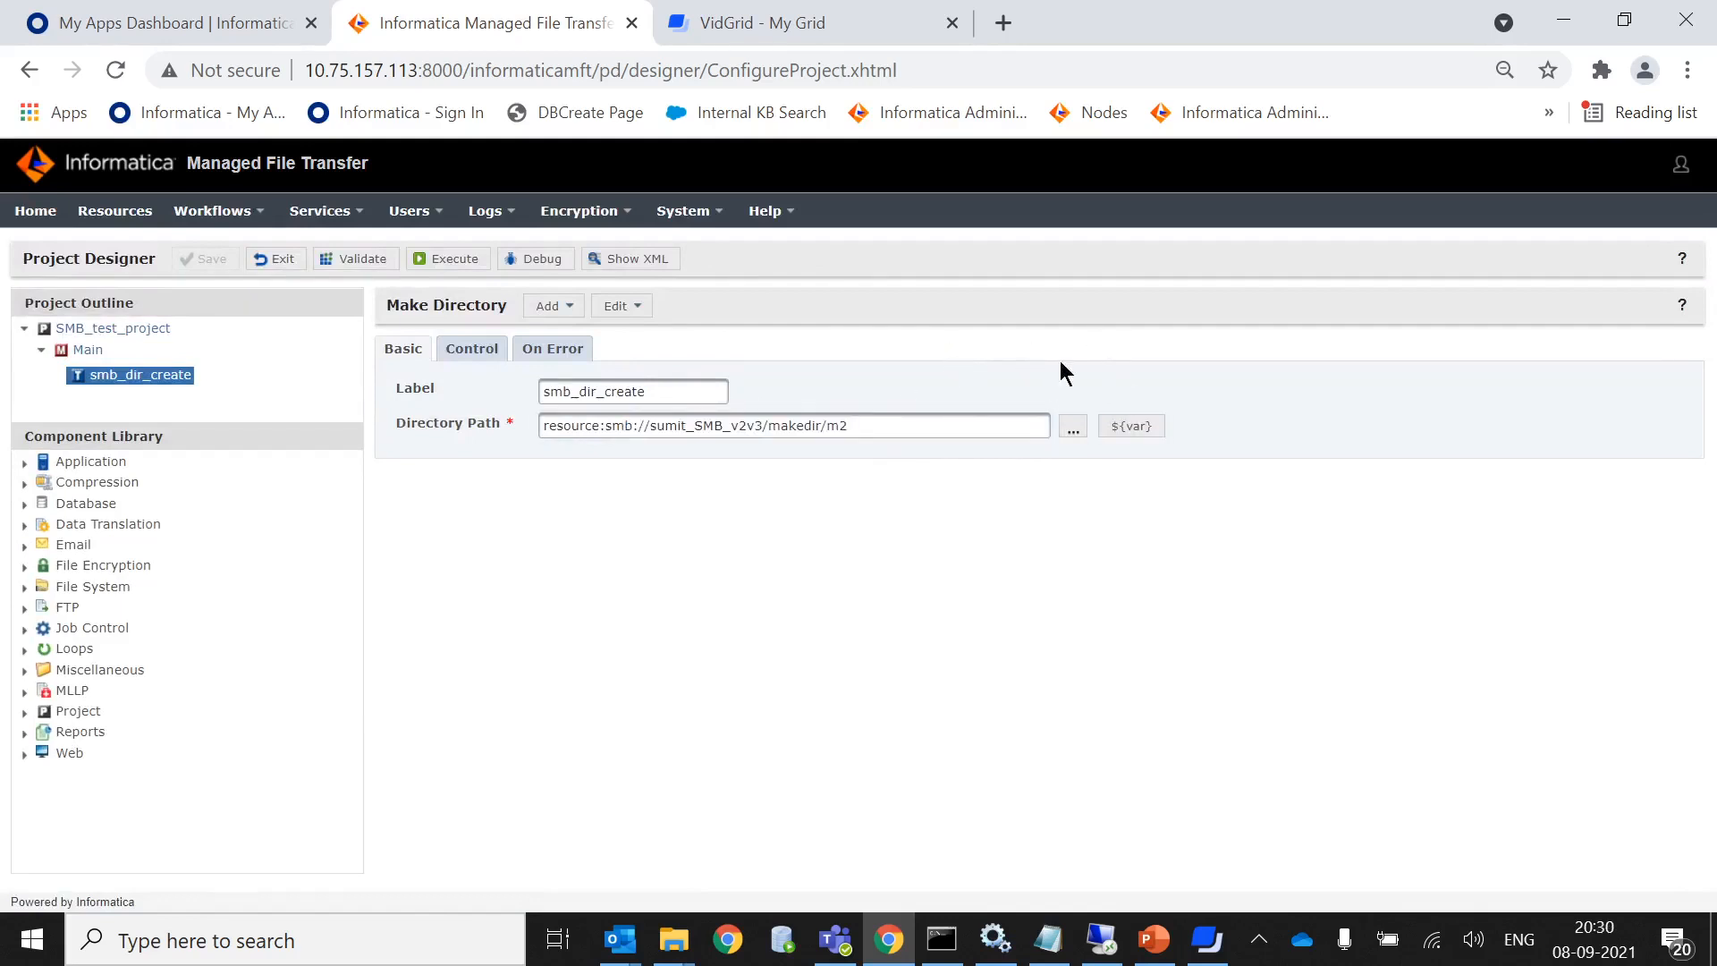
pyautogui.click(1072, 429)
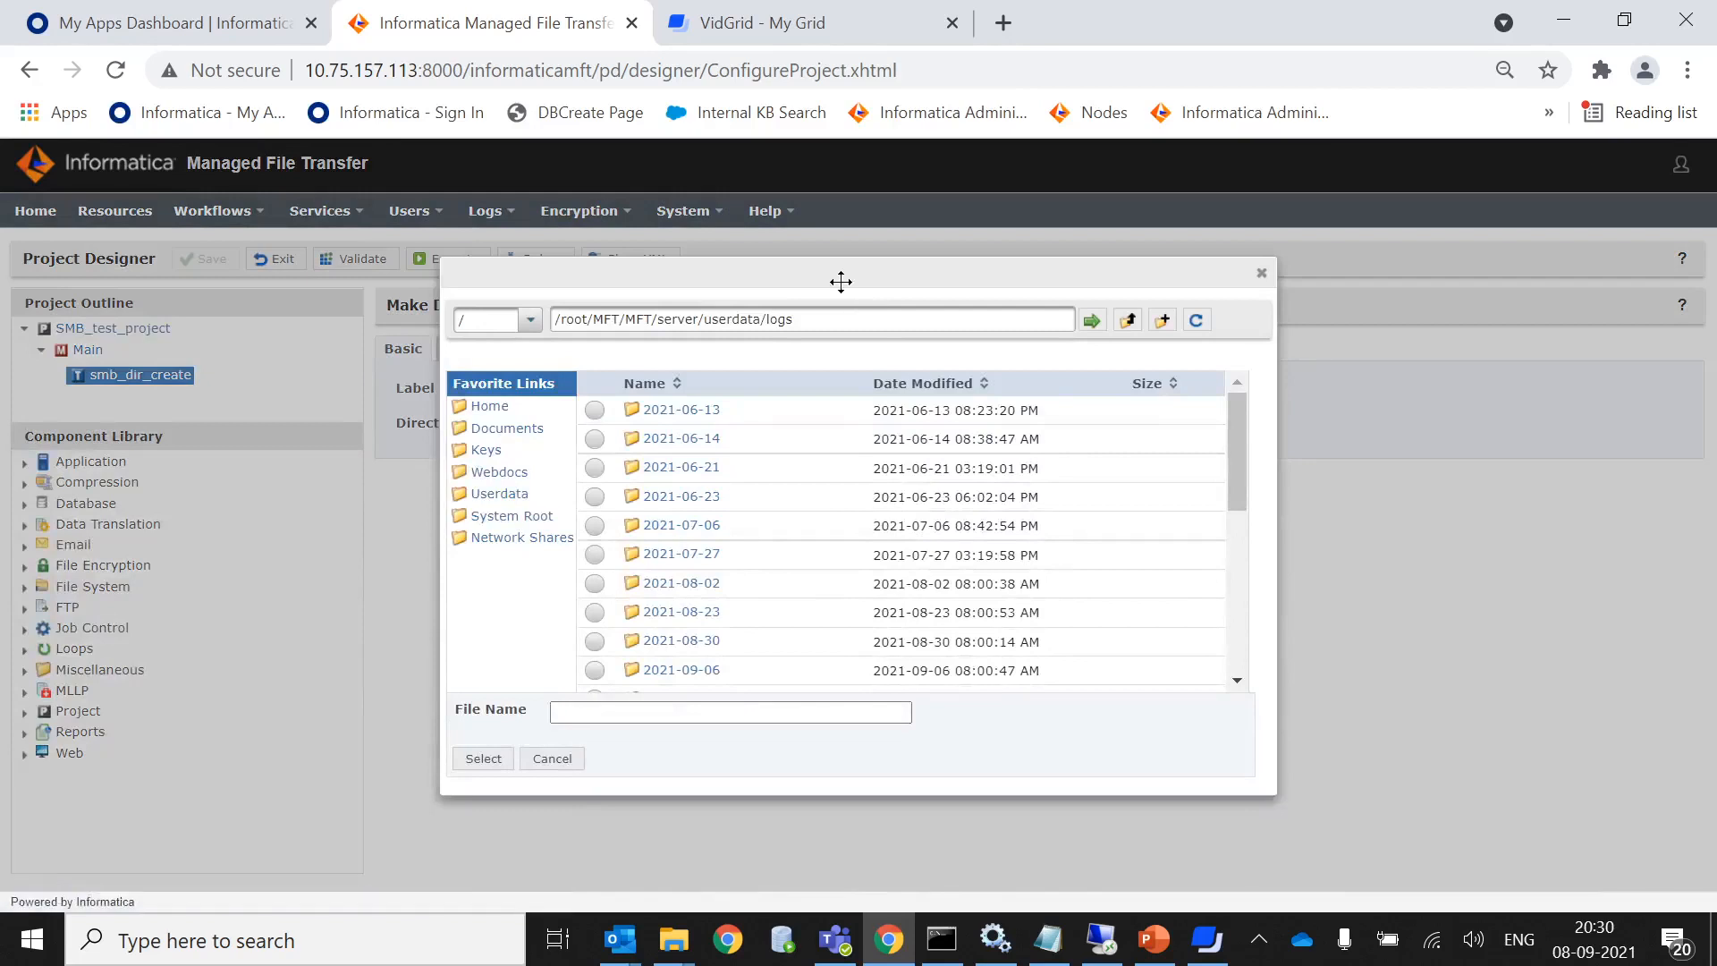
pyautogui.click(504, 547)
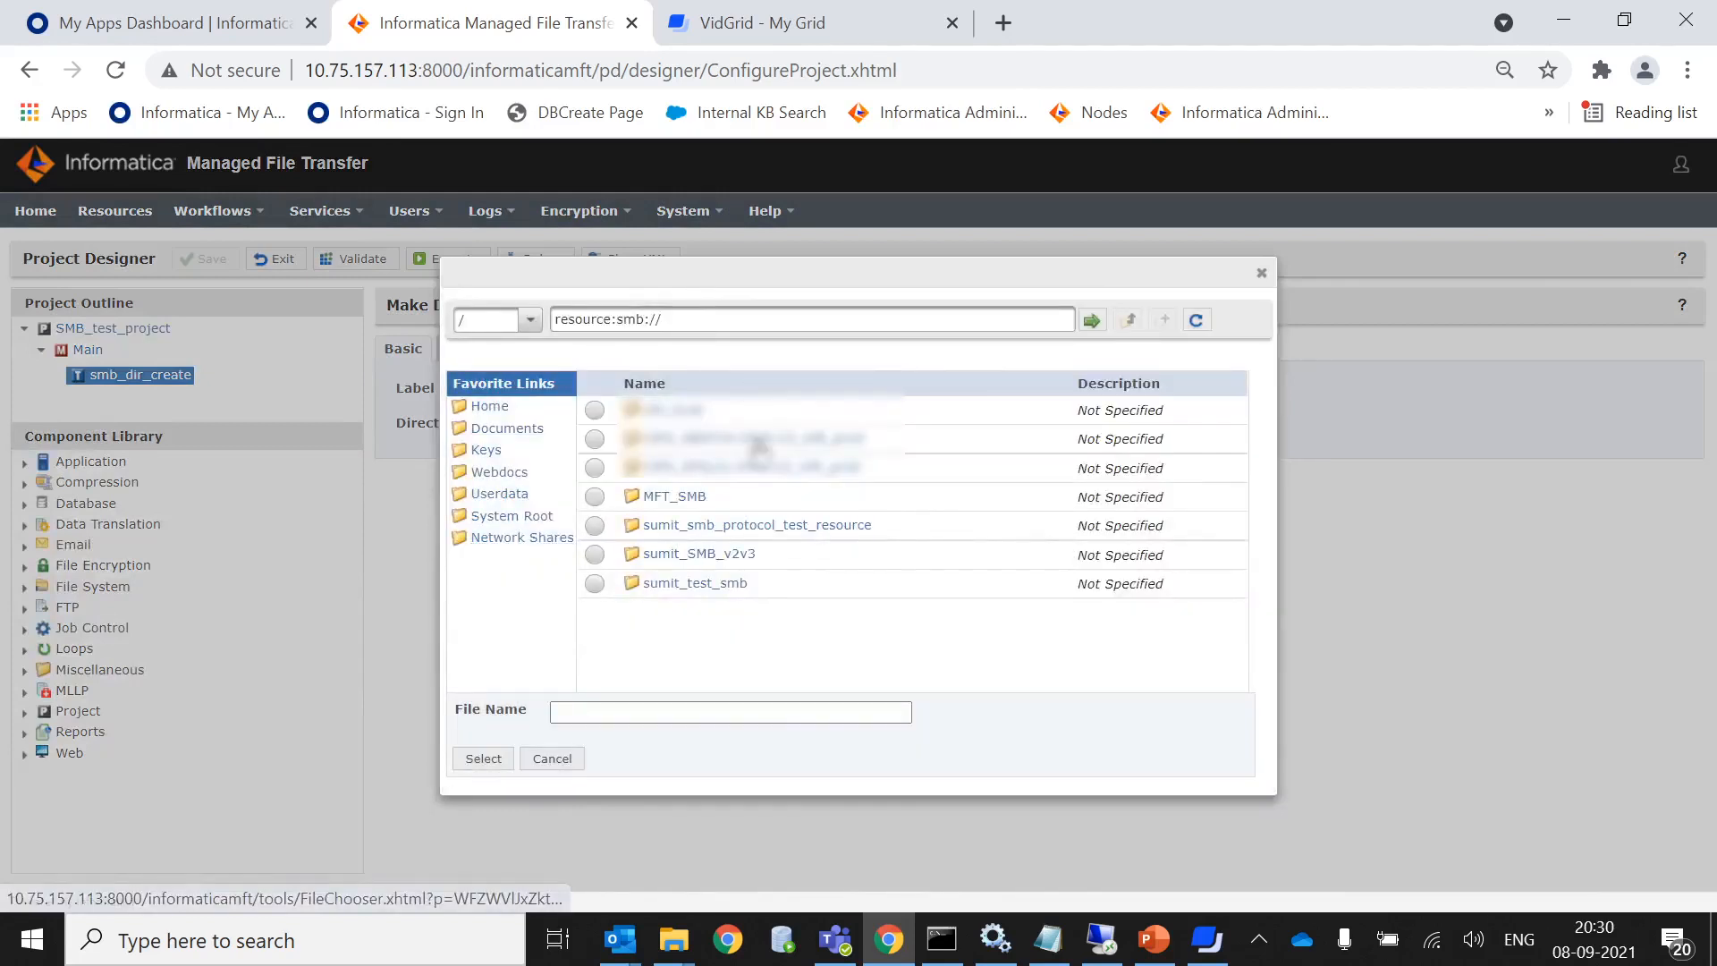
pyautogui.click(595, 499)
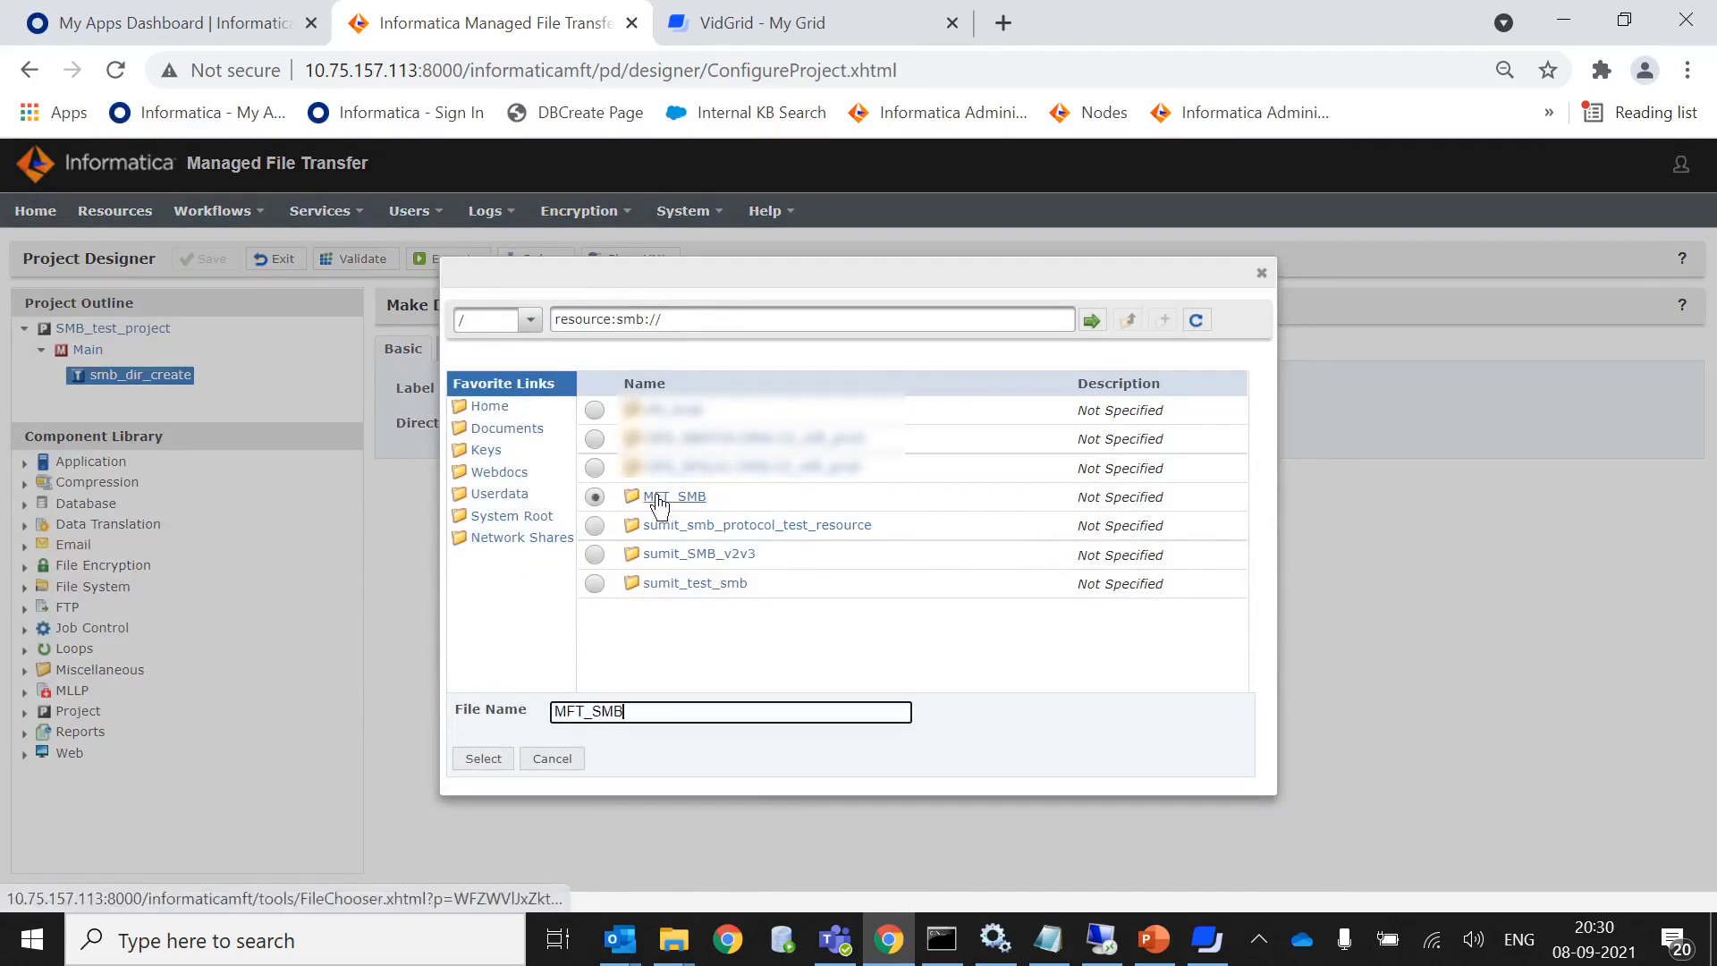
pyautogui.click(483, 759)
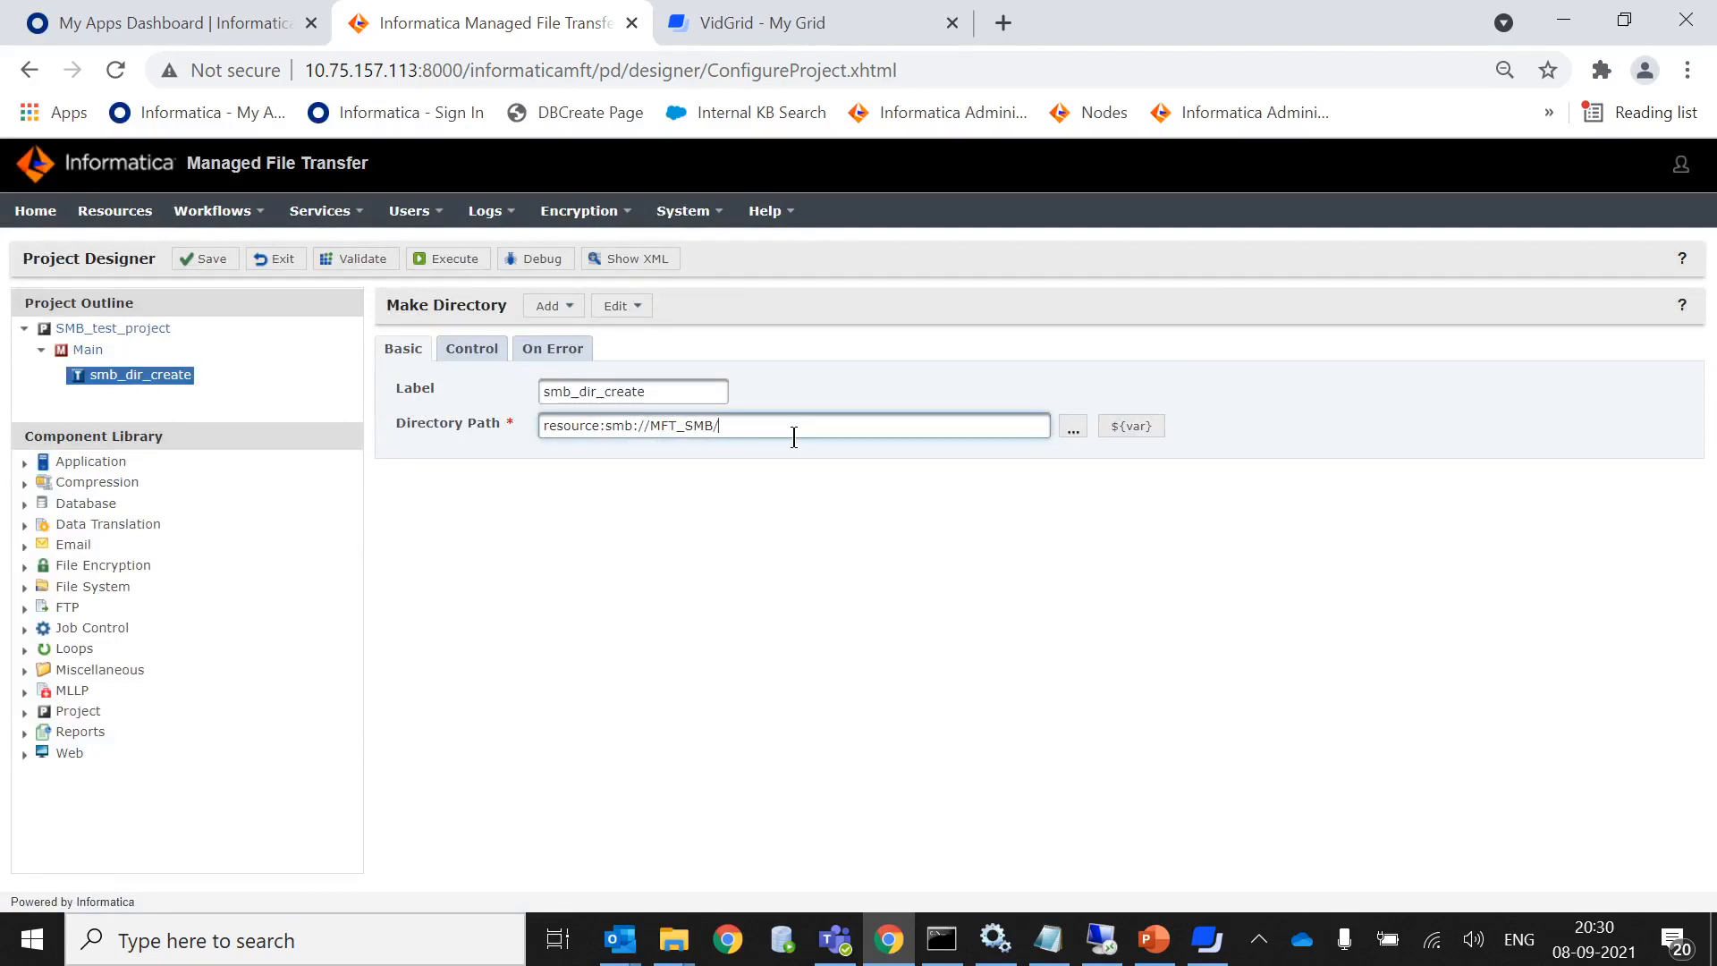
pyautogui.write('test1')
pyautogui.click(371, 261)
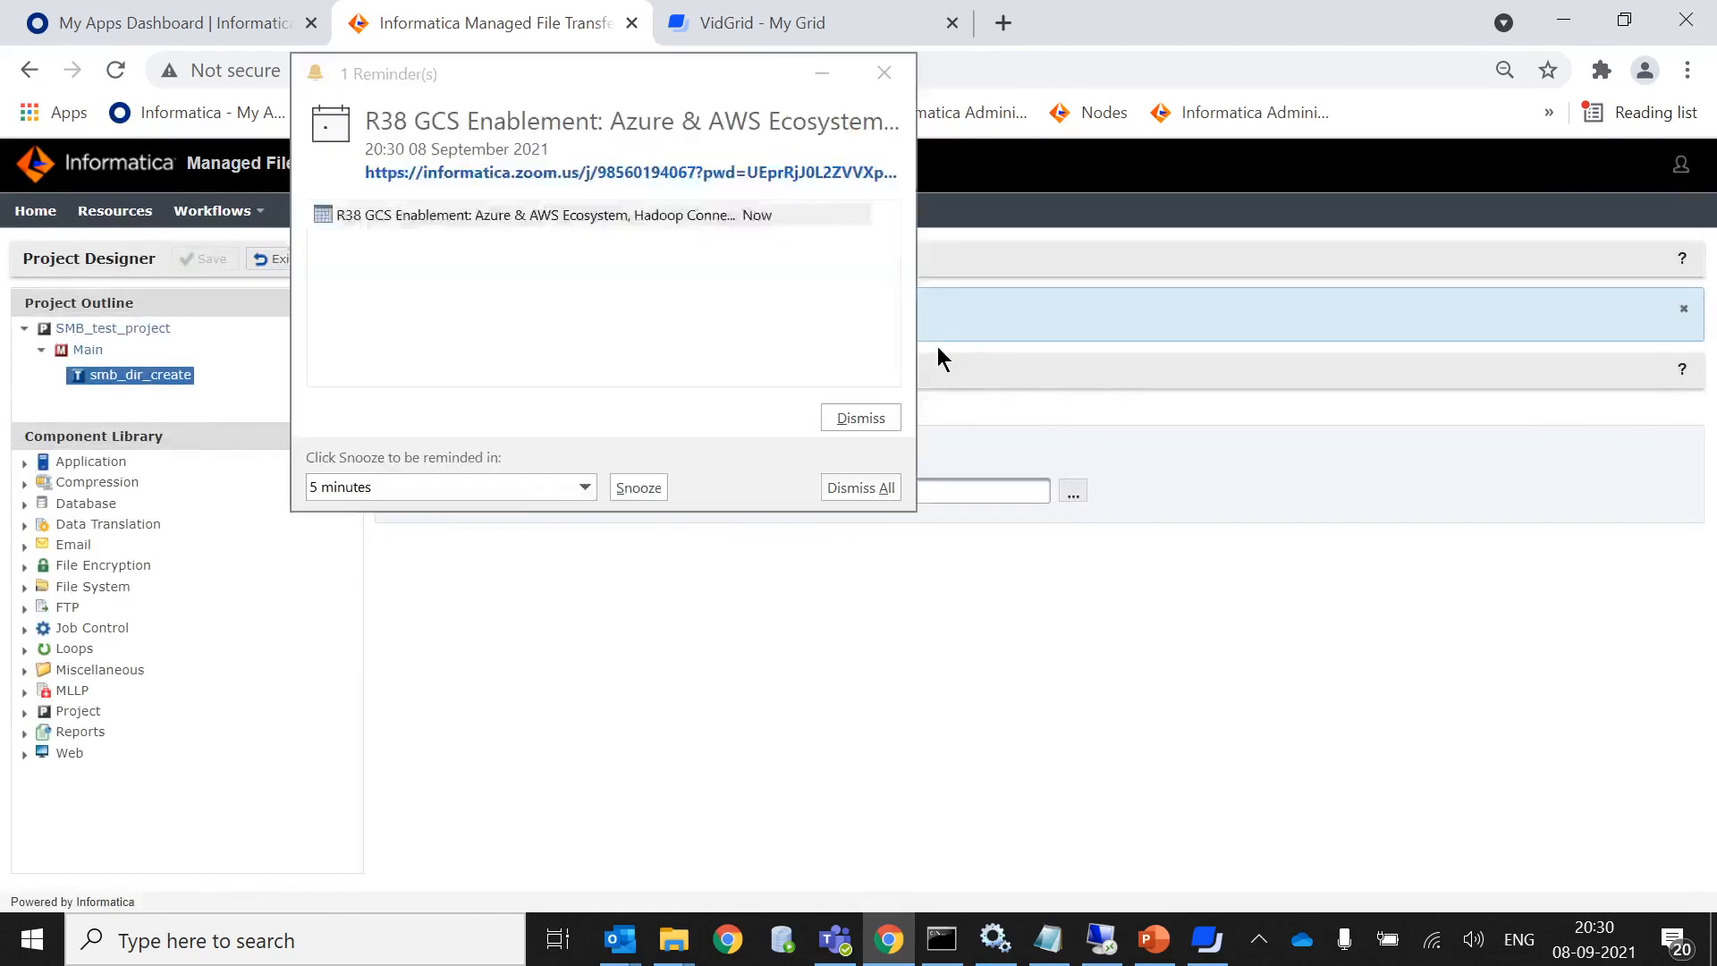
pyautogui.click(937, 348)
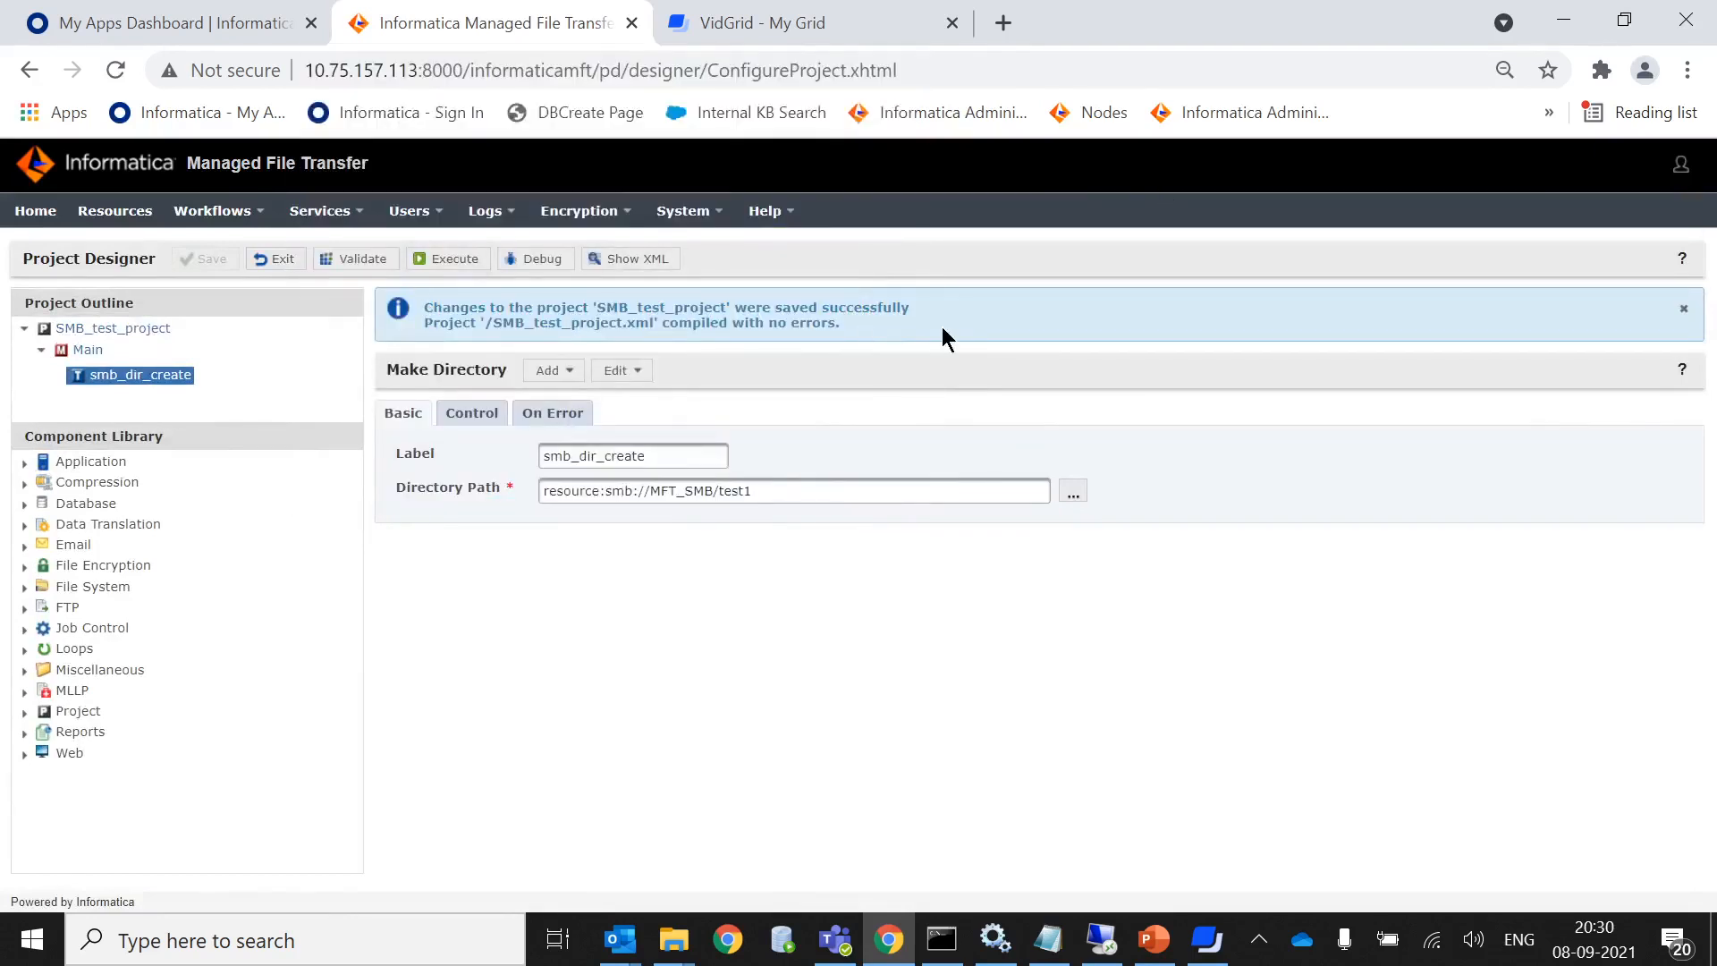
# - Execute SMB_test_project, review the job log of the run and return to the project design
pyautogui.click(446, 267)
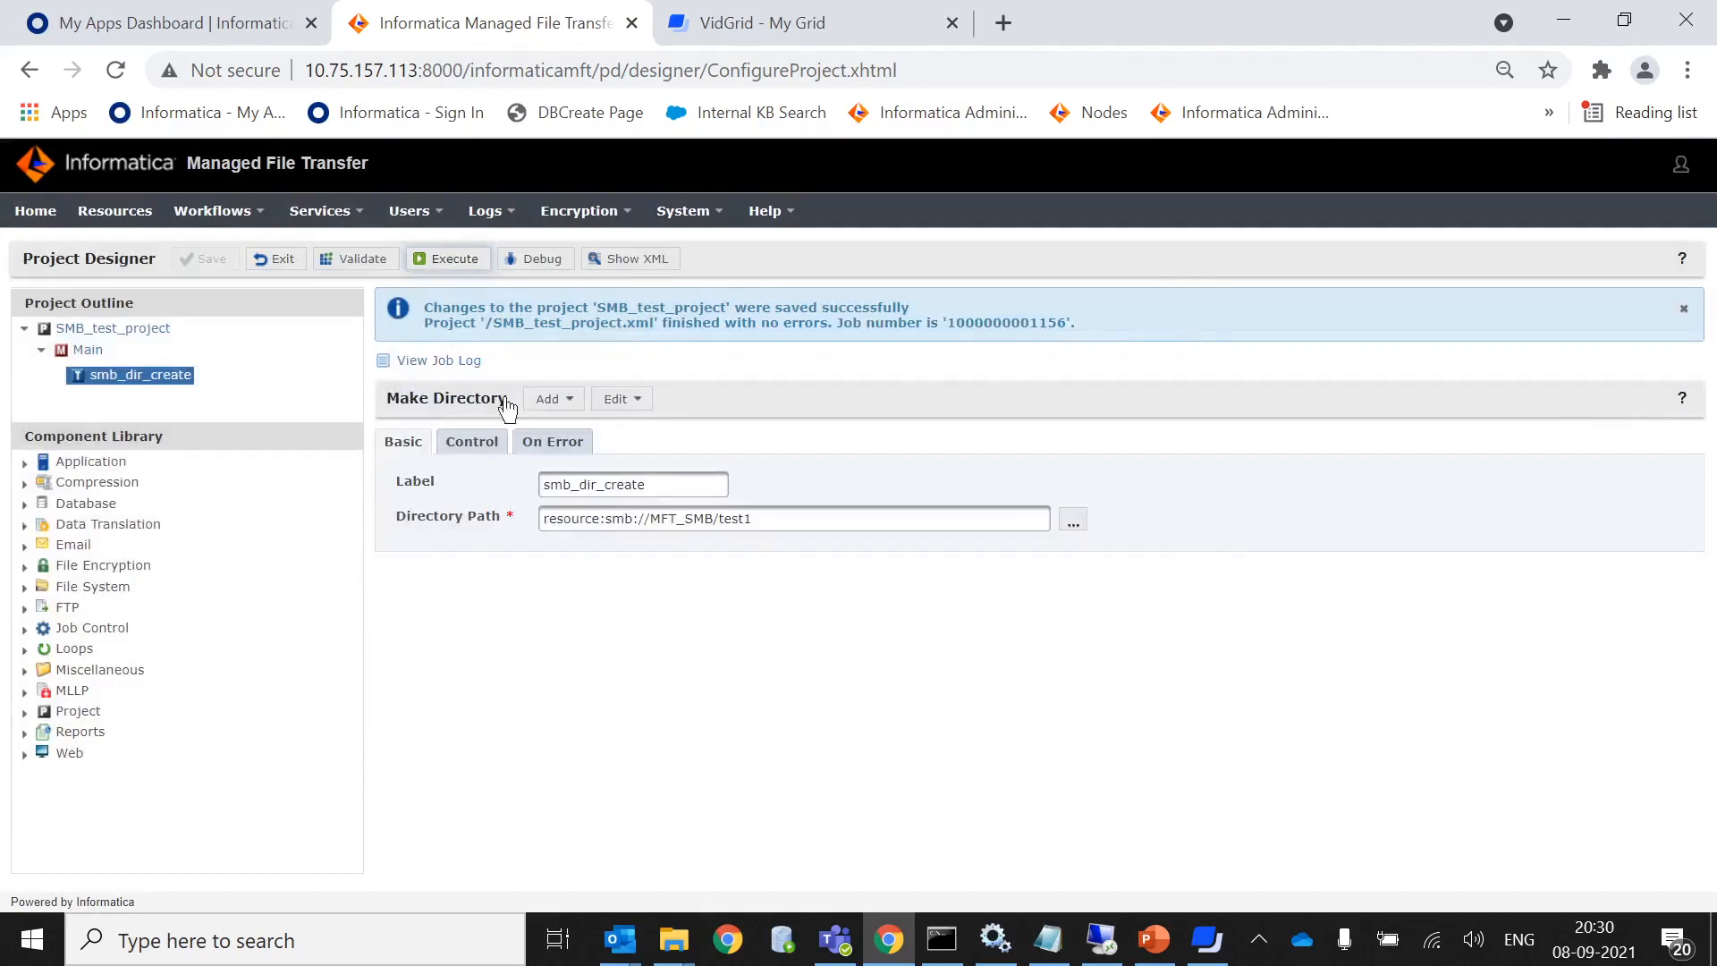
pyautogui.click(430, 360)
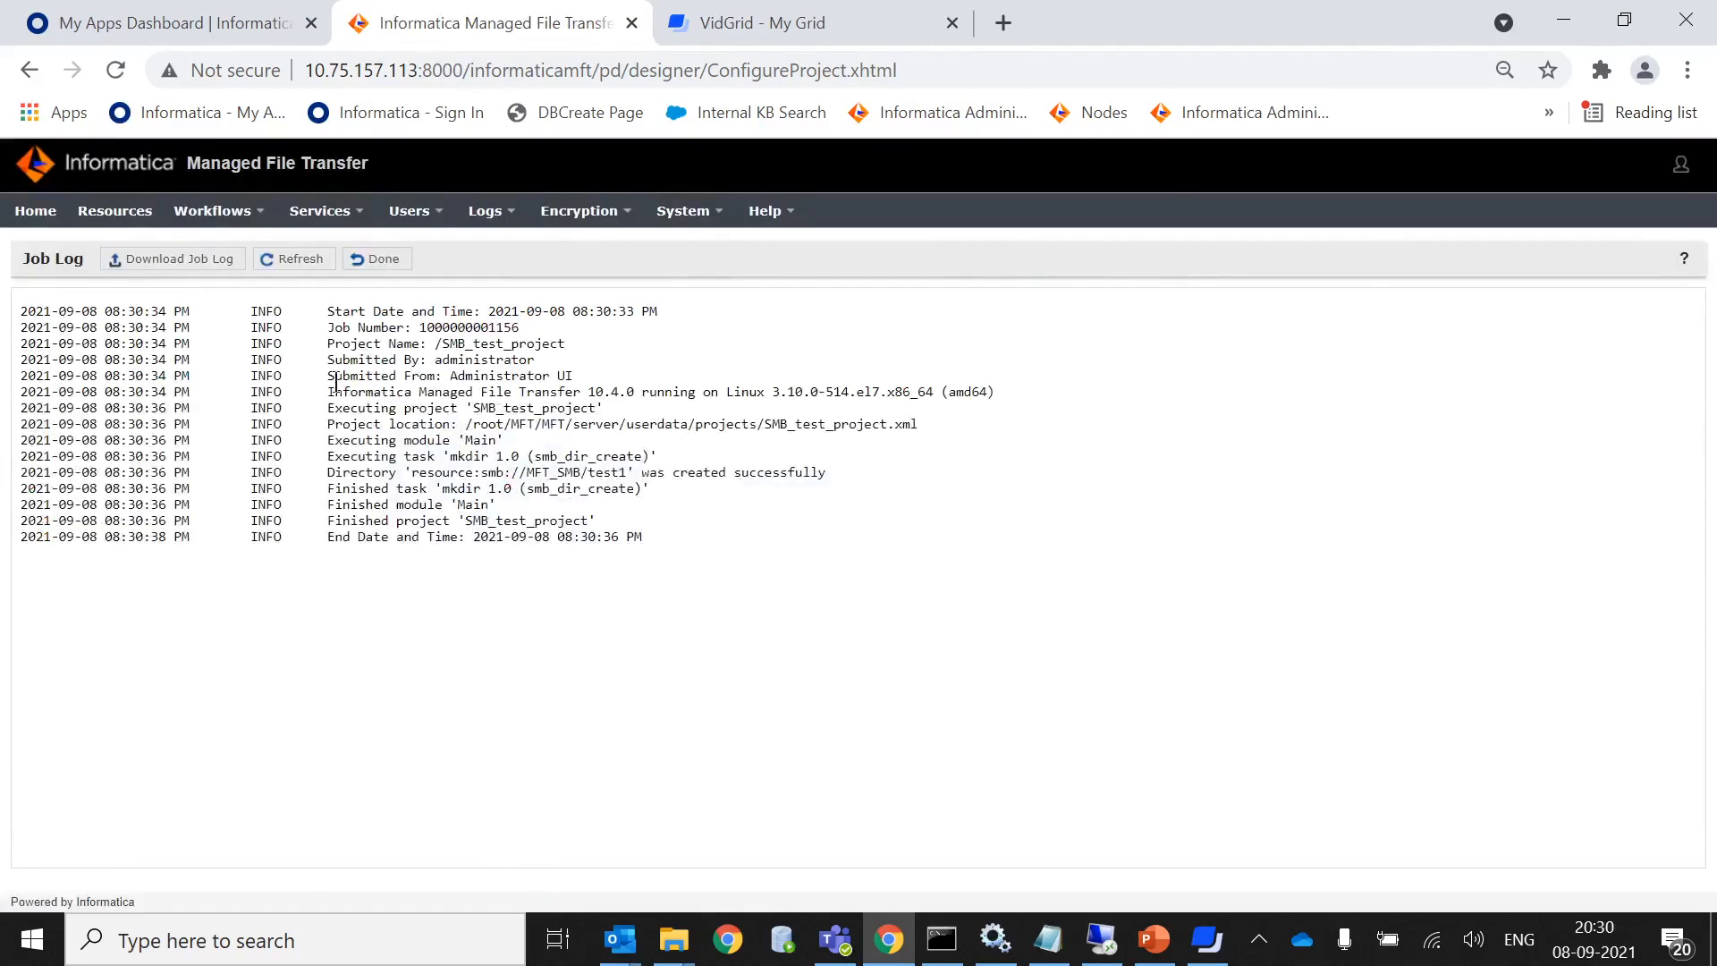
pyautogui.click(376, 258)
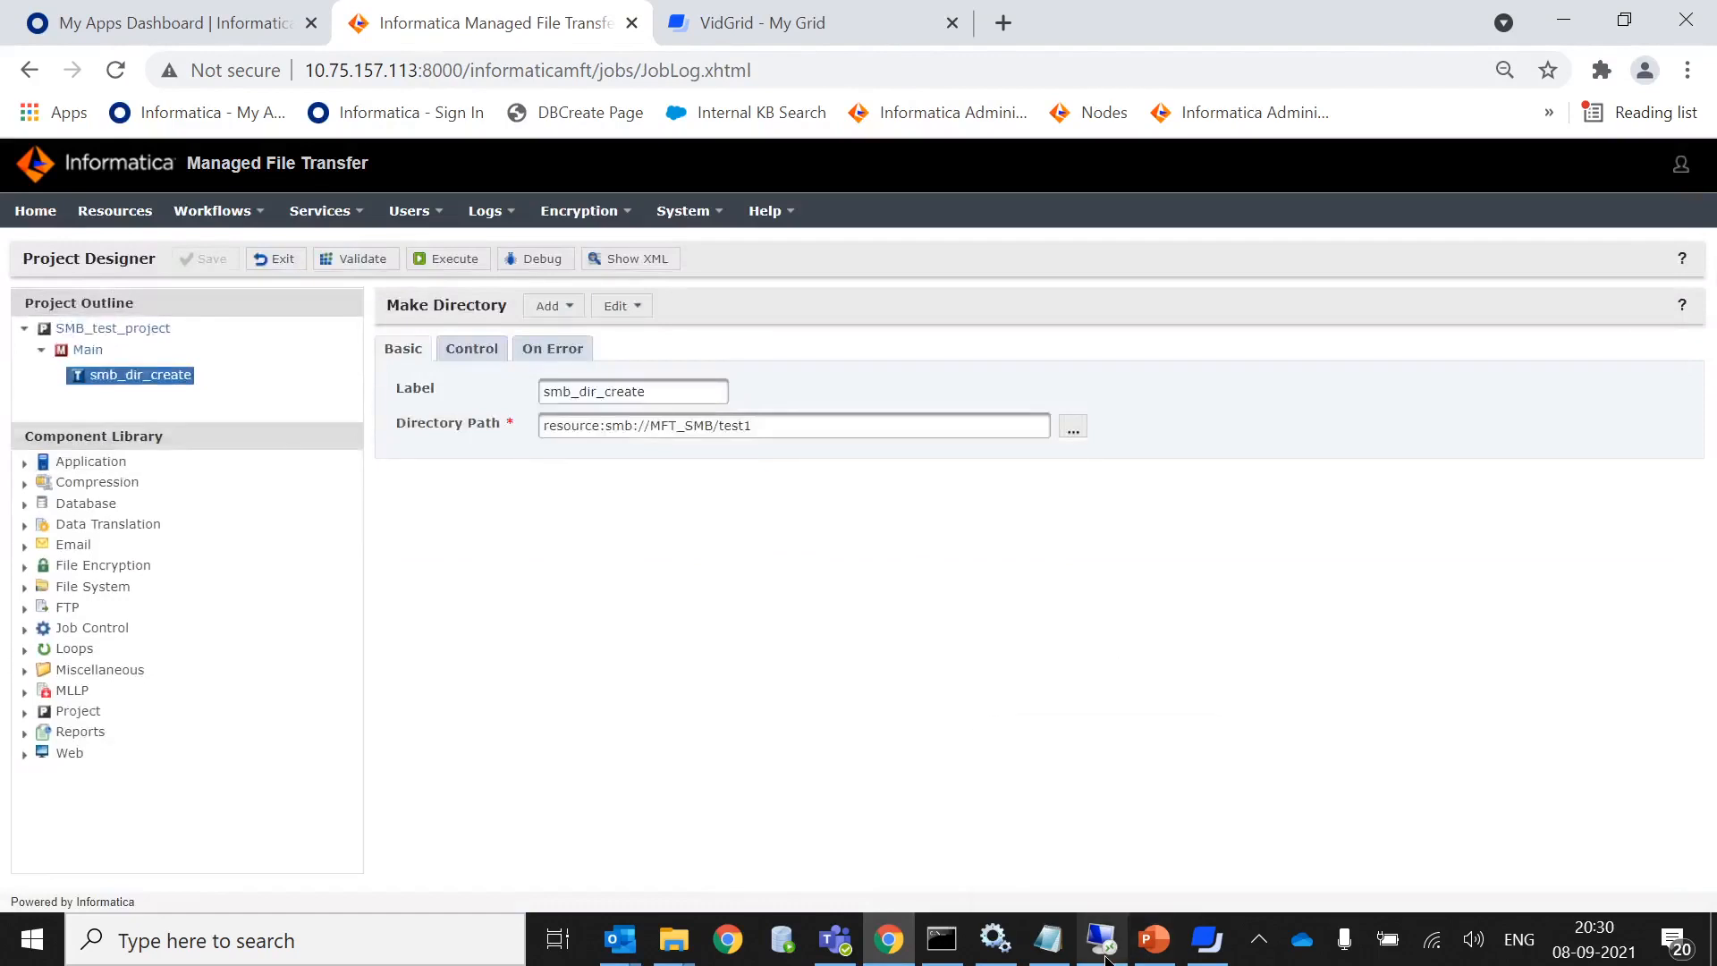
# - Switch to the remote desktop session, check the MFT_SMB folder for the test1 directory, and minimize the session
pyautogui.moveTo(1106, 946)
pyautogui.click(1082, 836)
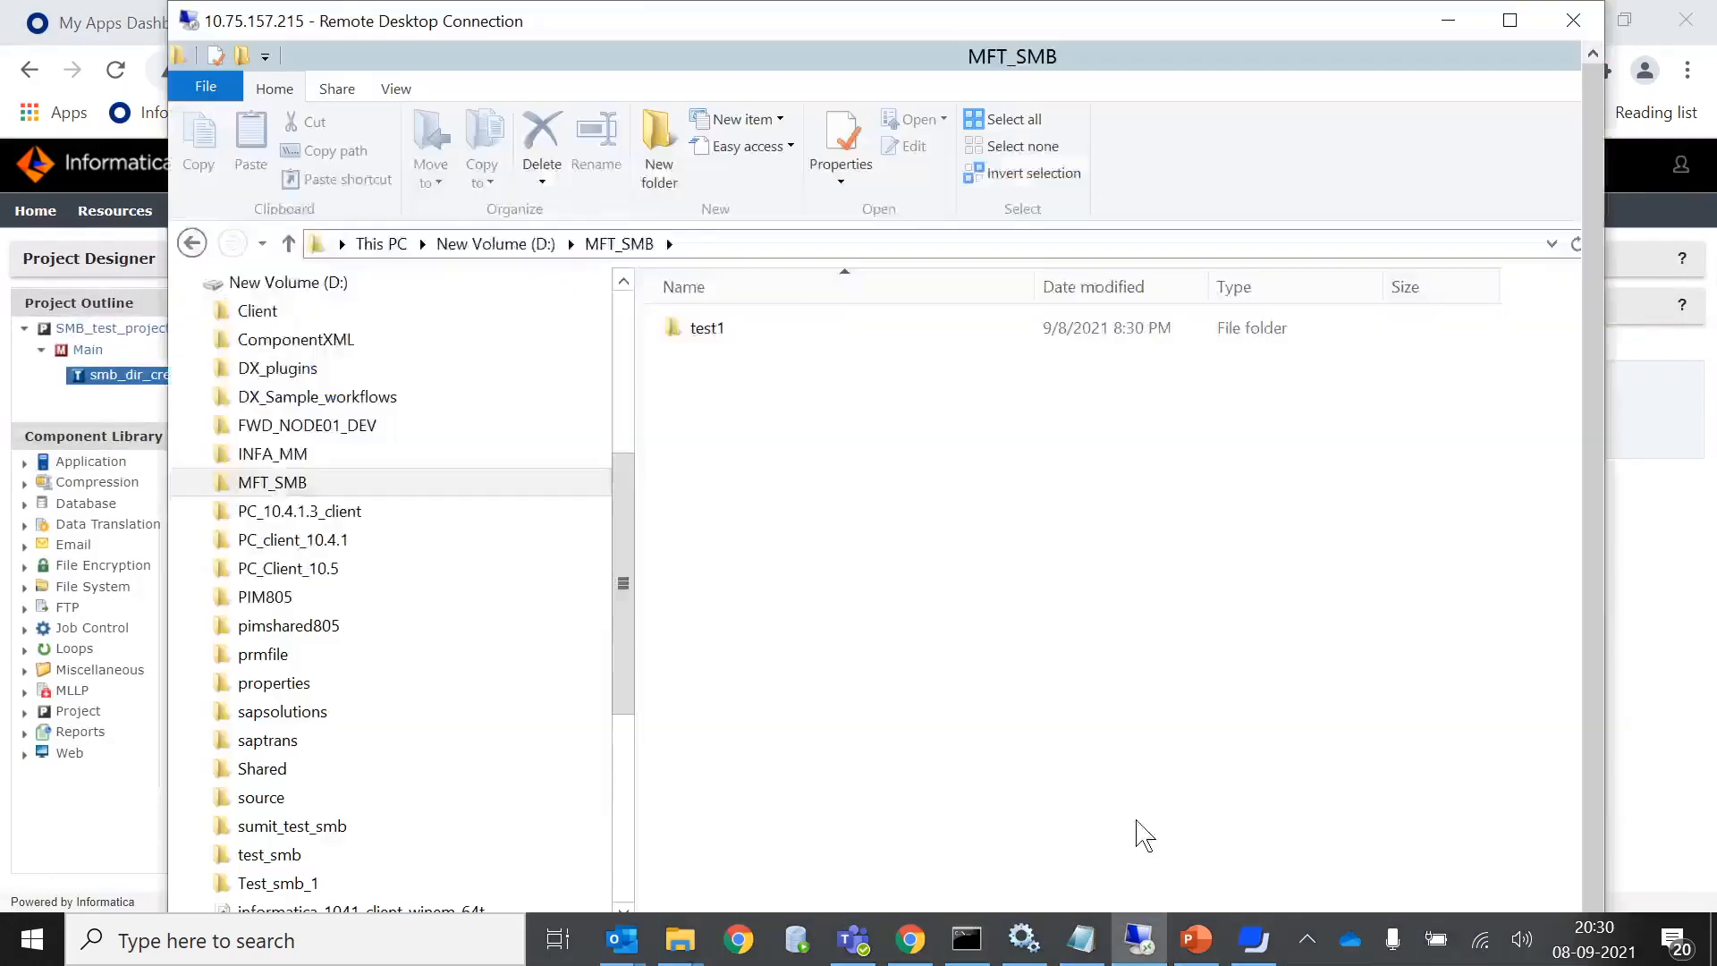
pyautogui.click(754, 329)
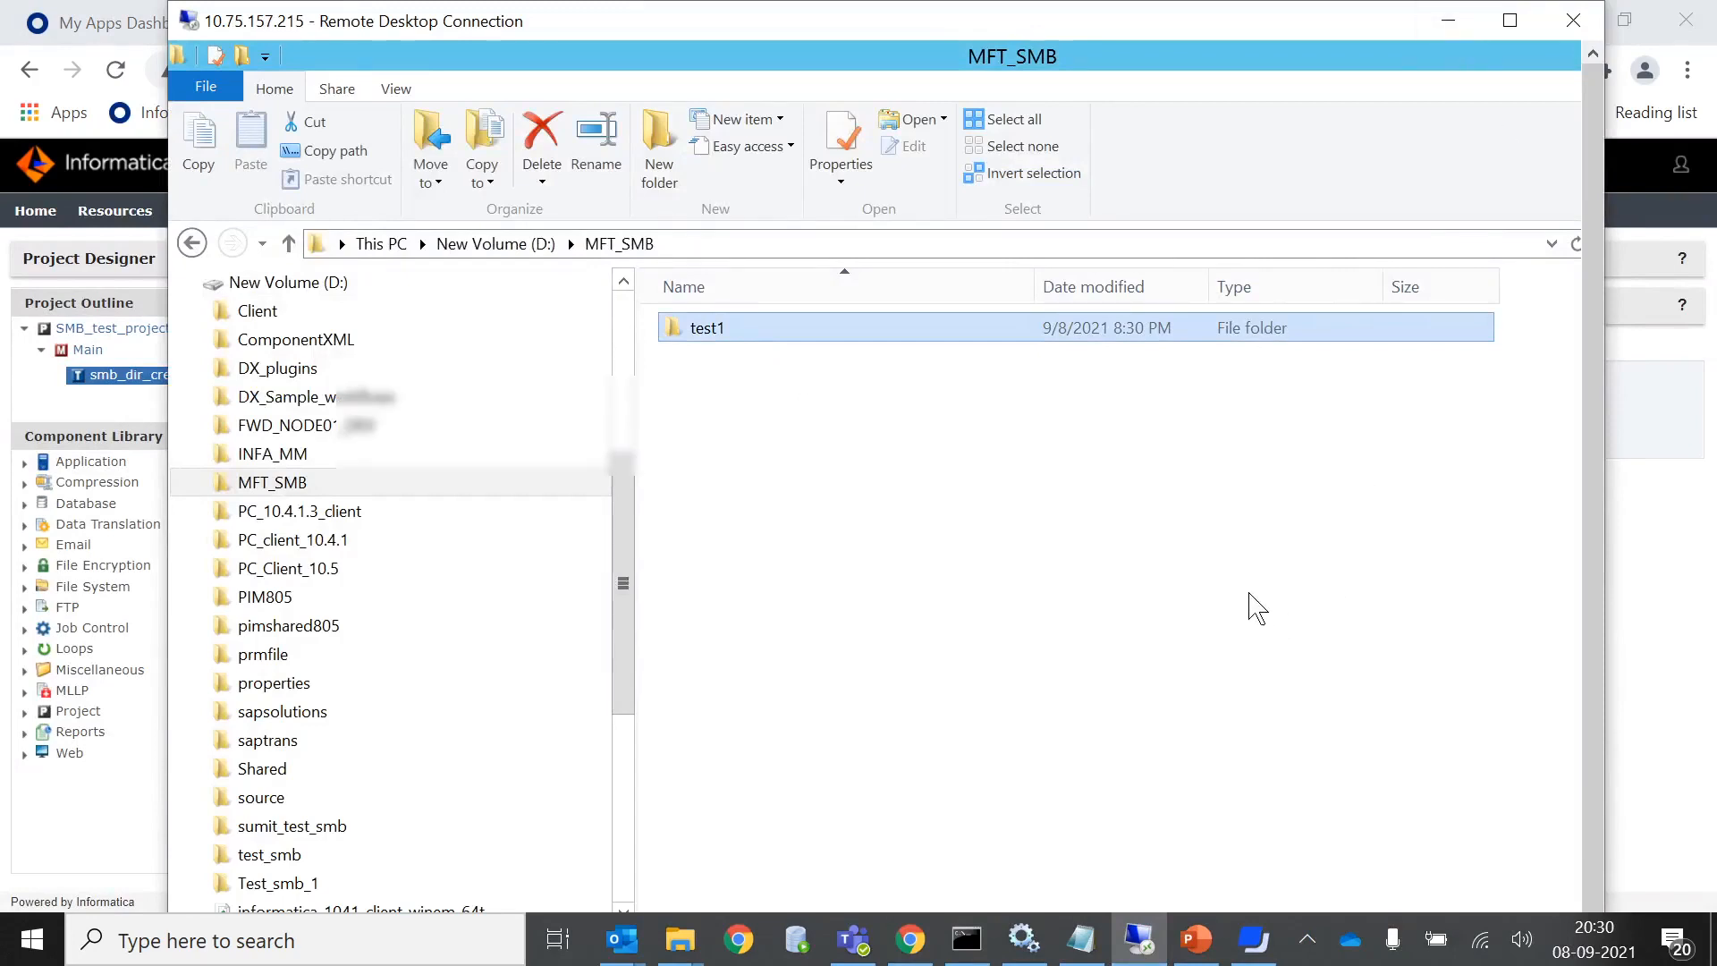
pyautogui.click(1449, 19)
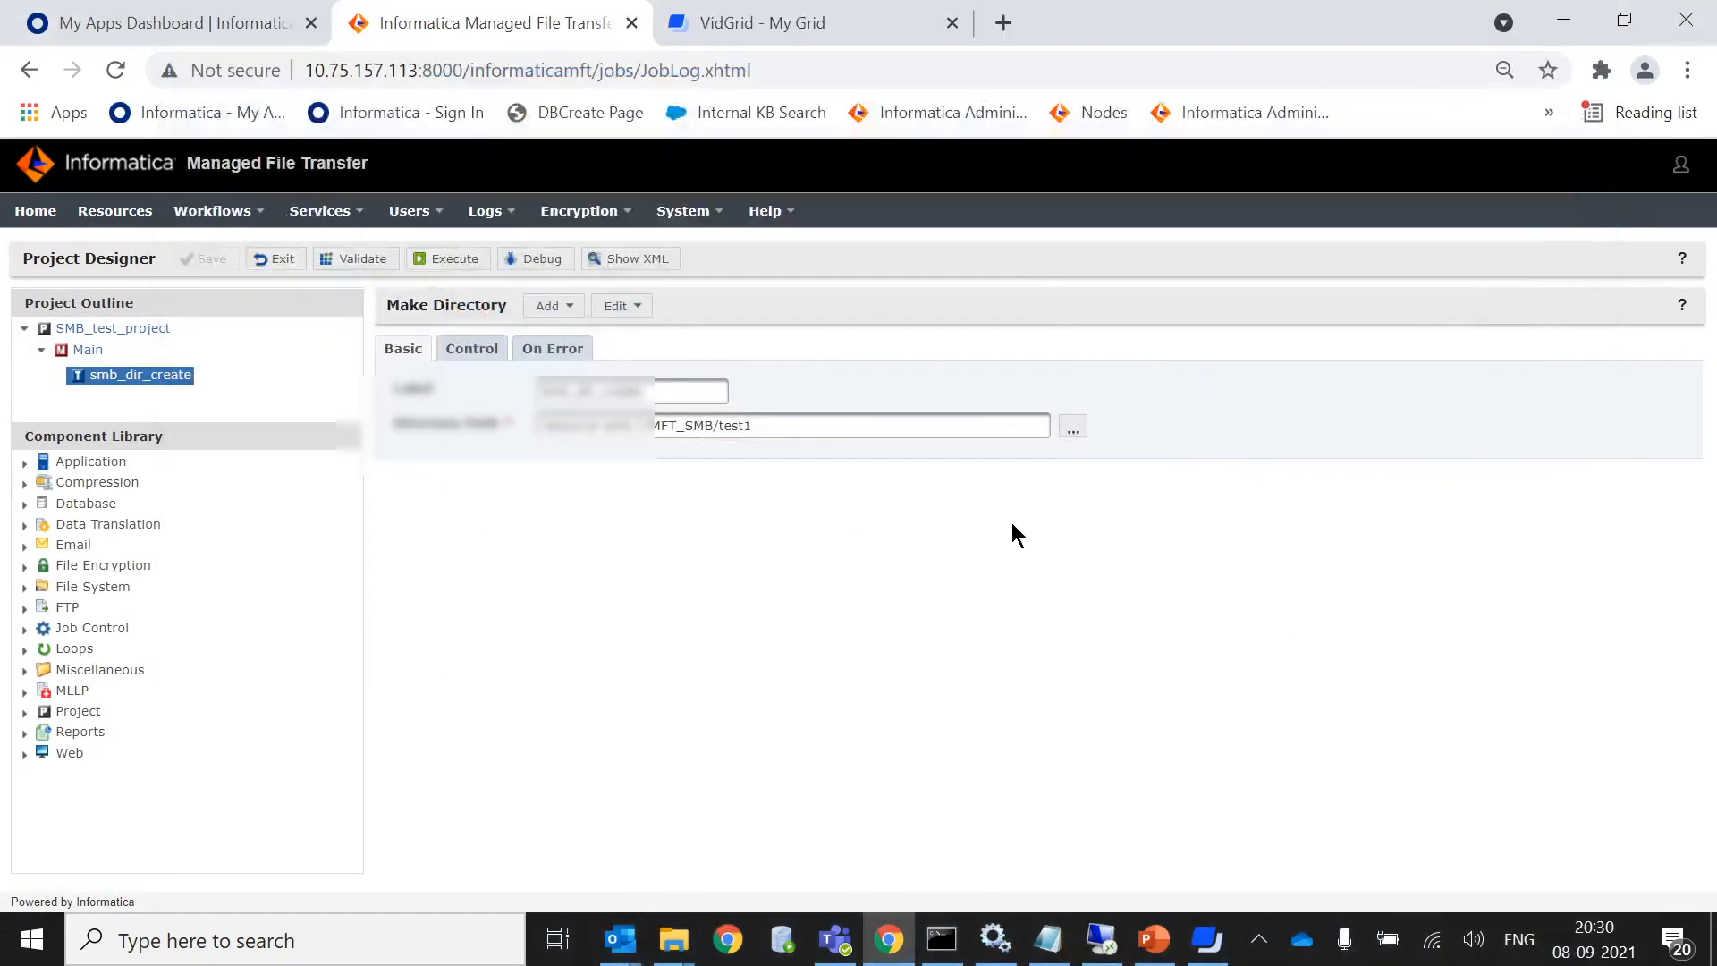
# - Display the list of network share resources and go back to the workflow projects
pyautogui.click(123, 218)
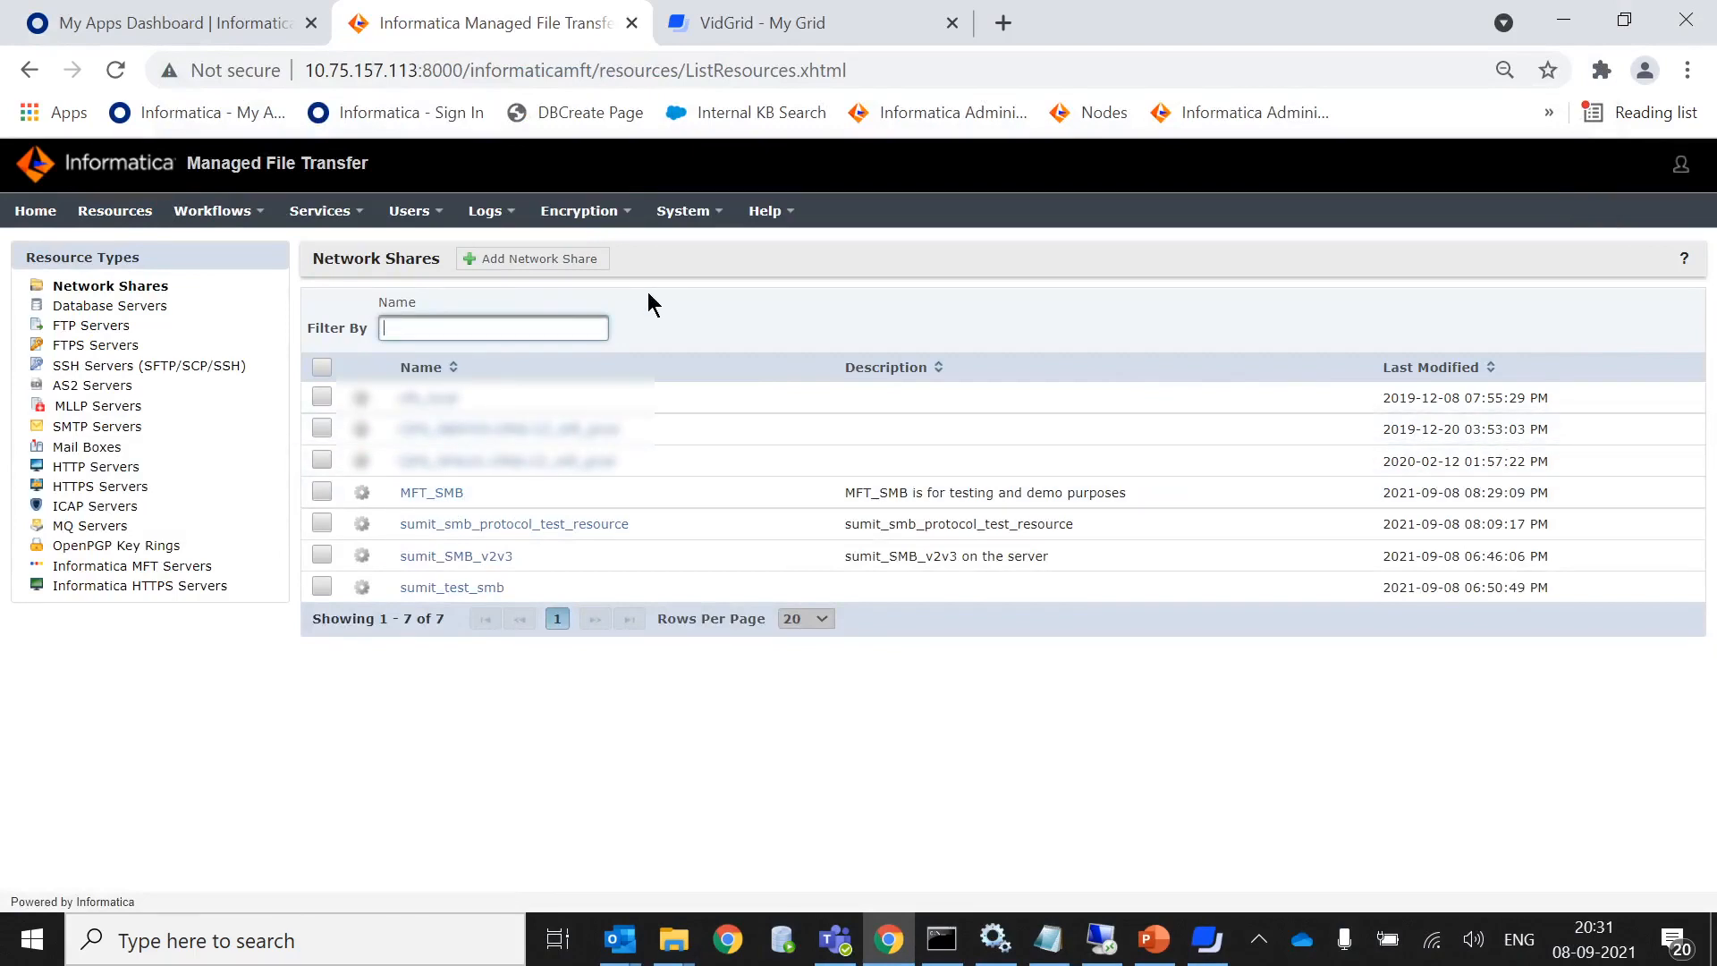
pyautogui.click(190, 224)
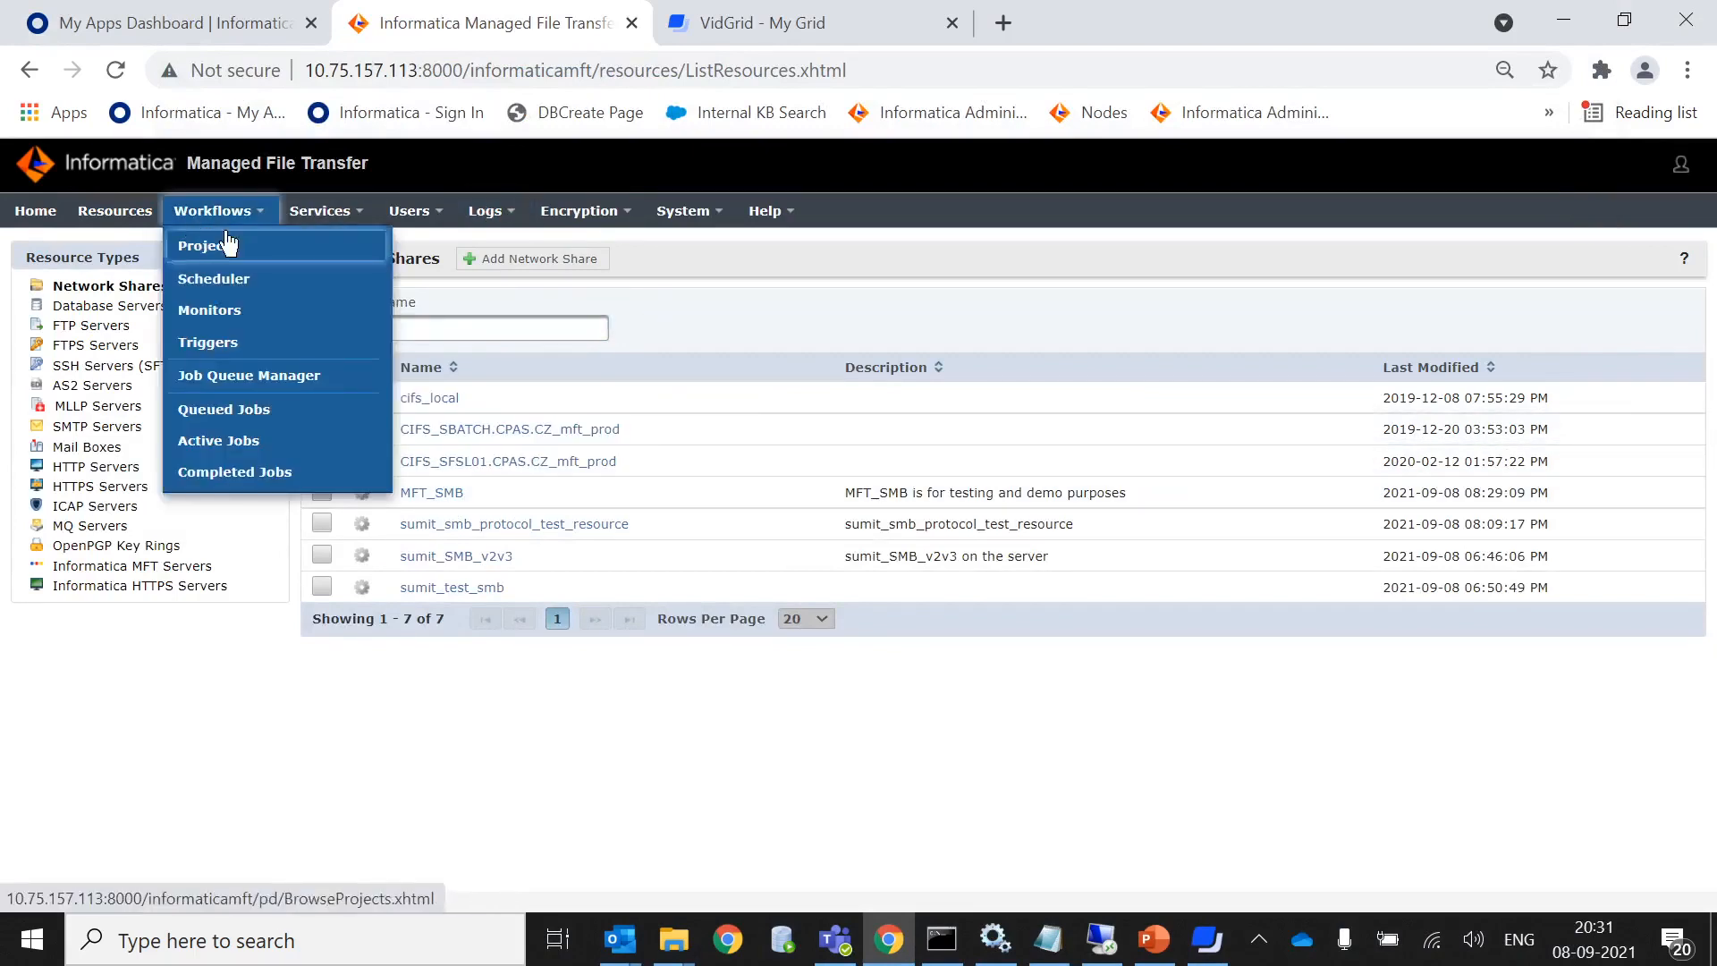
pyautogui.click(223, 241)
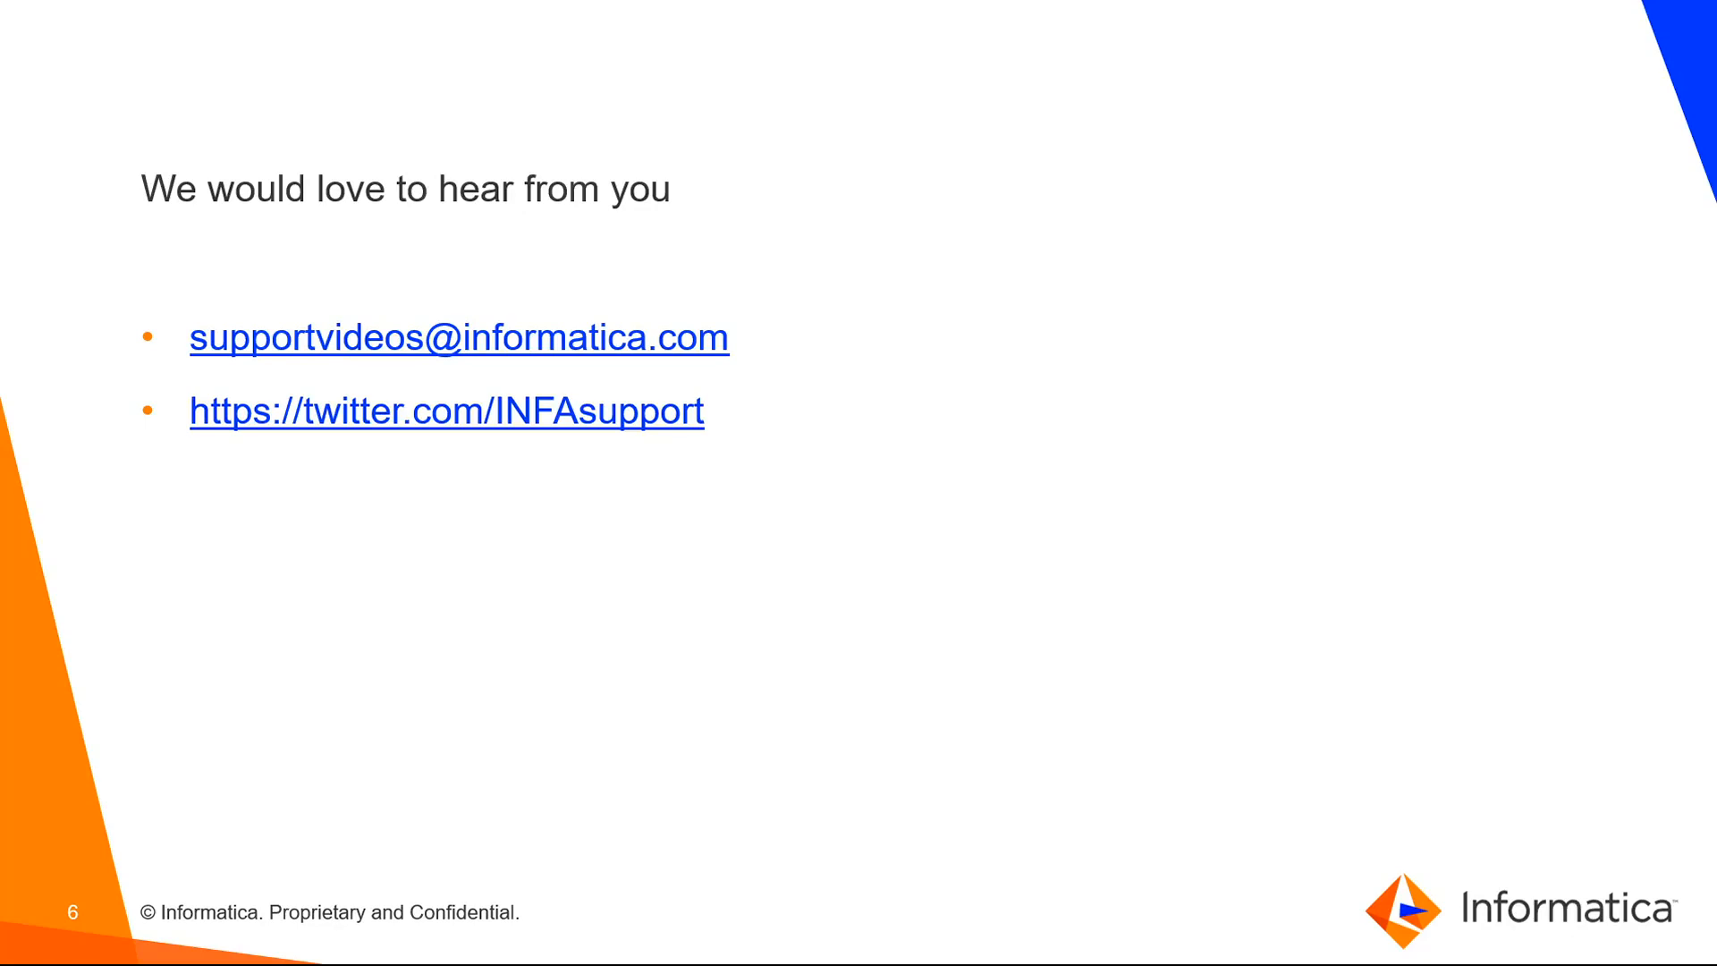
pyautogui.press('Right')
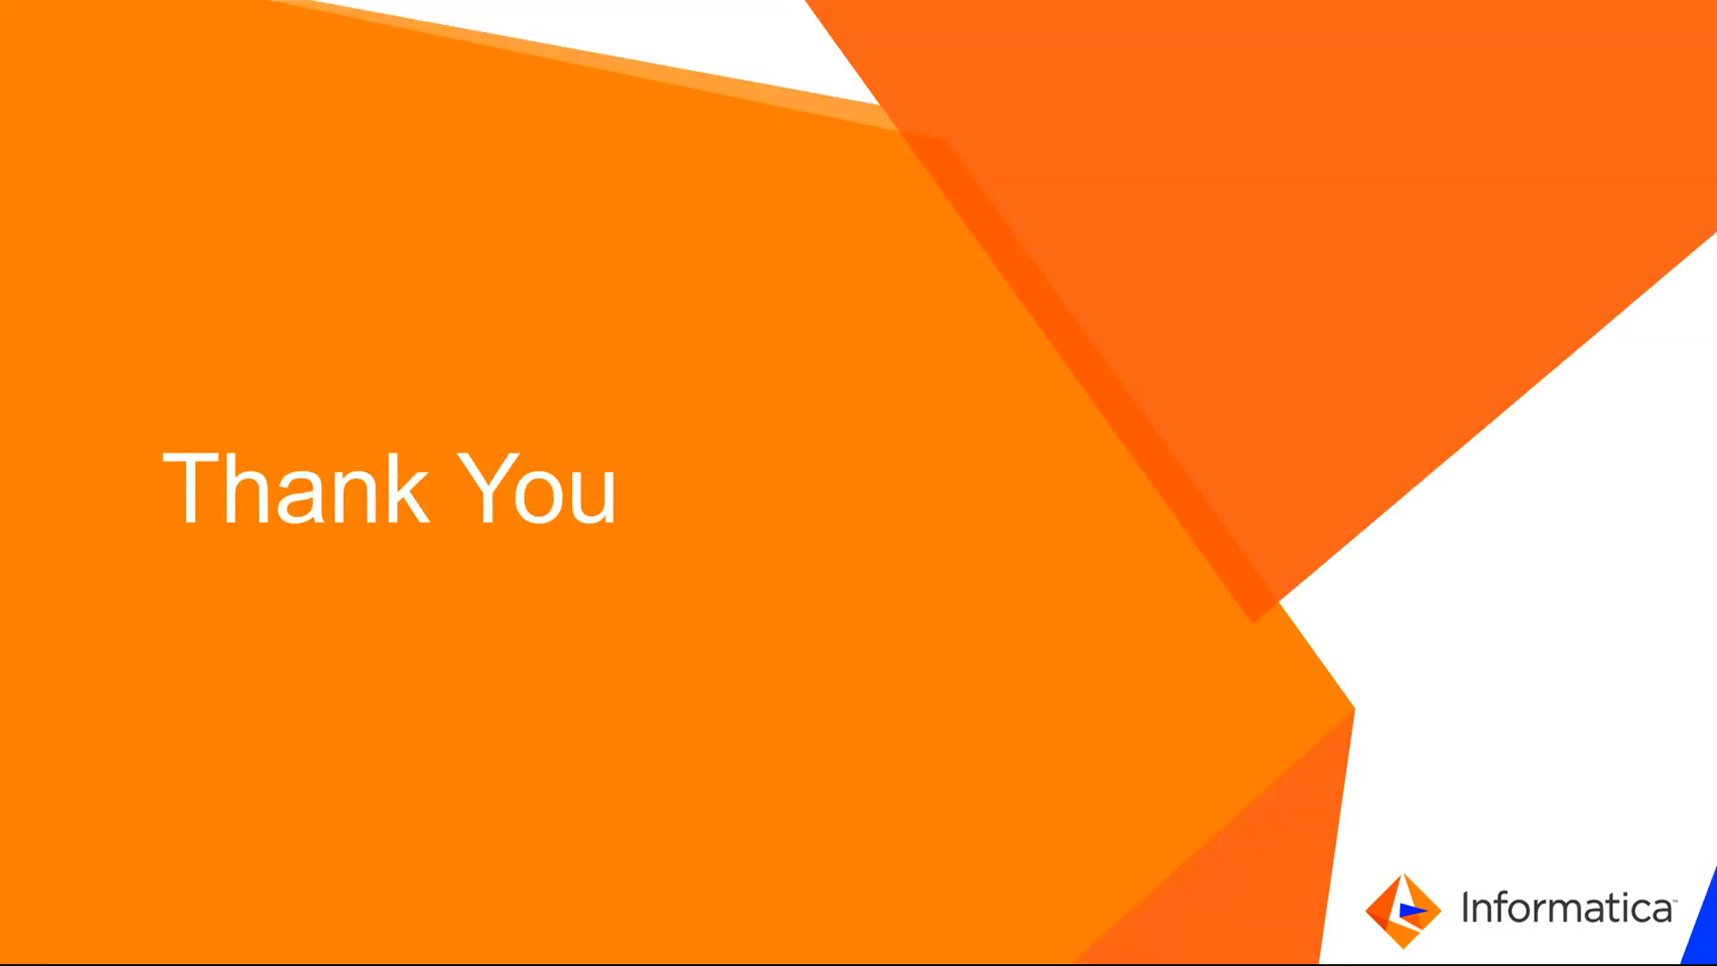